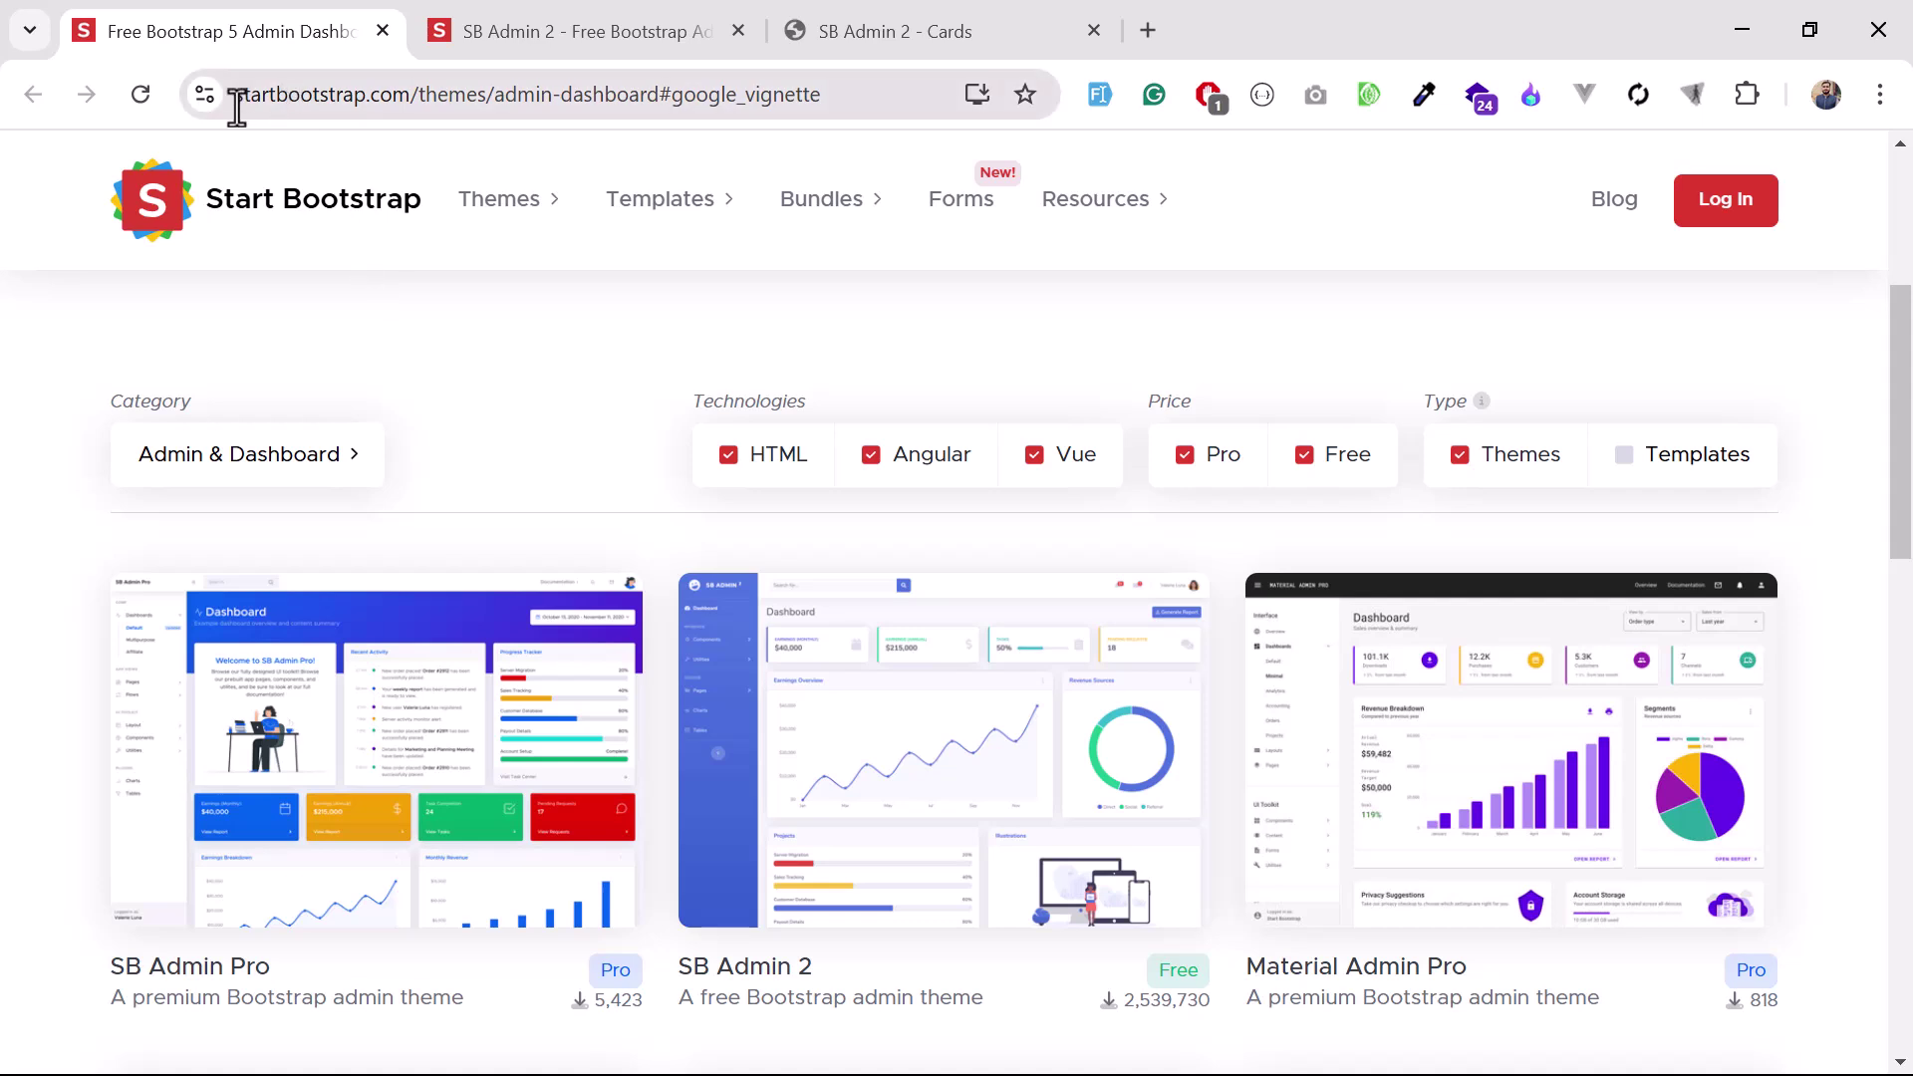
Highlight the Start Bootstrap web address in the address bar, then deselect it.
drag(236, 102, 389, 109)
click(256, 316)
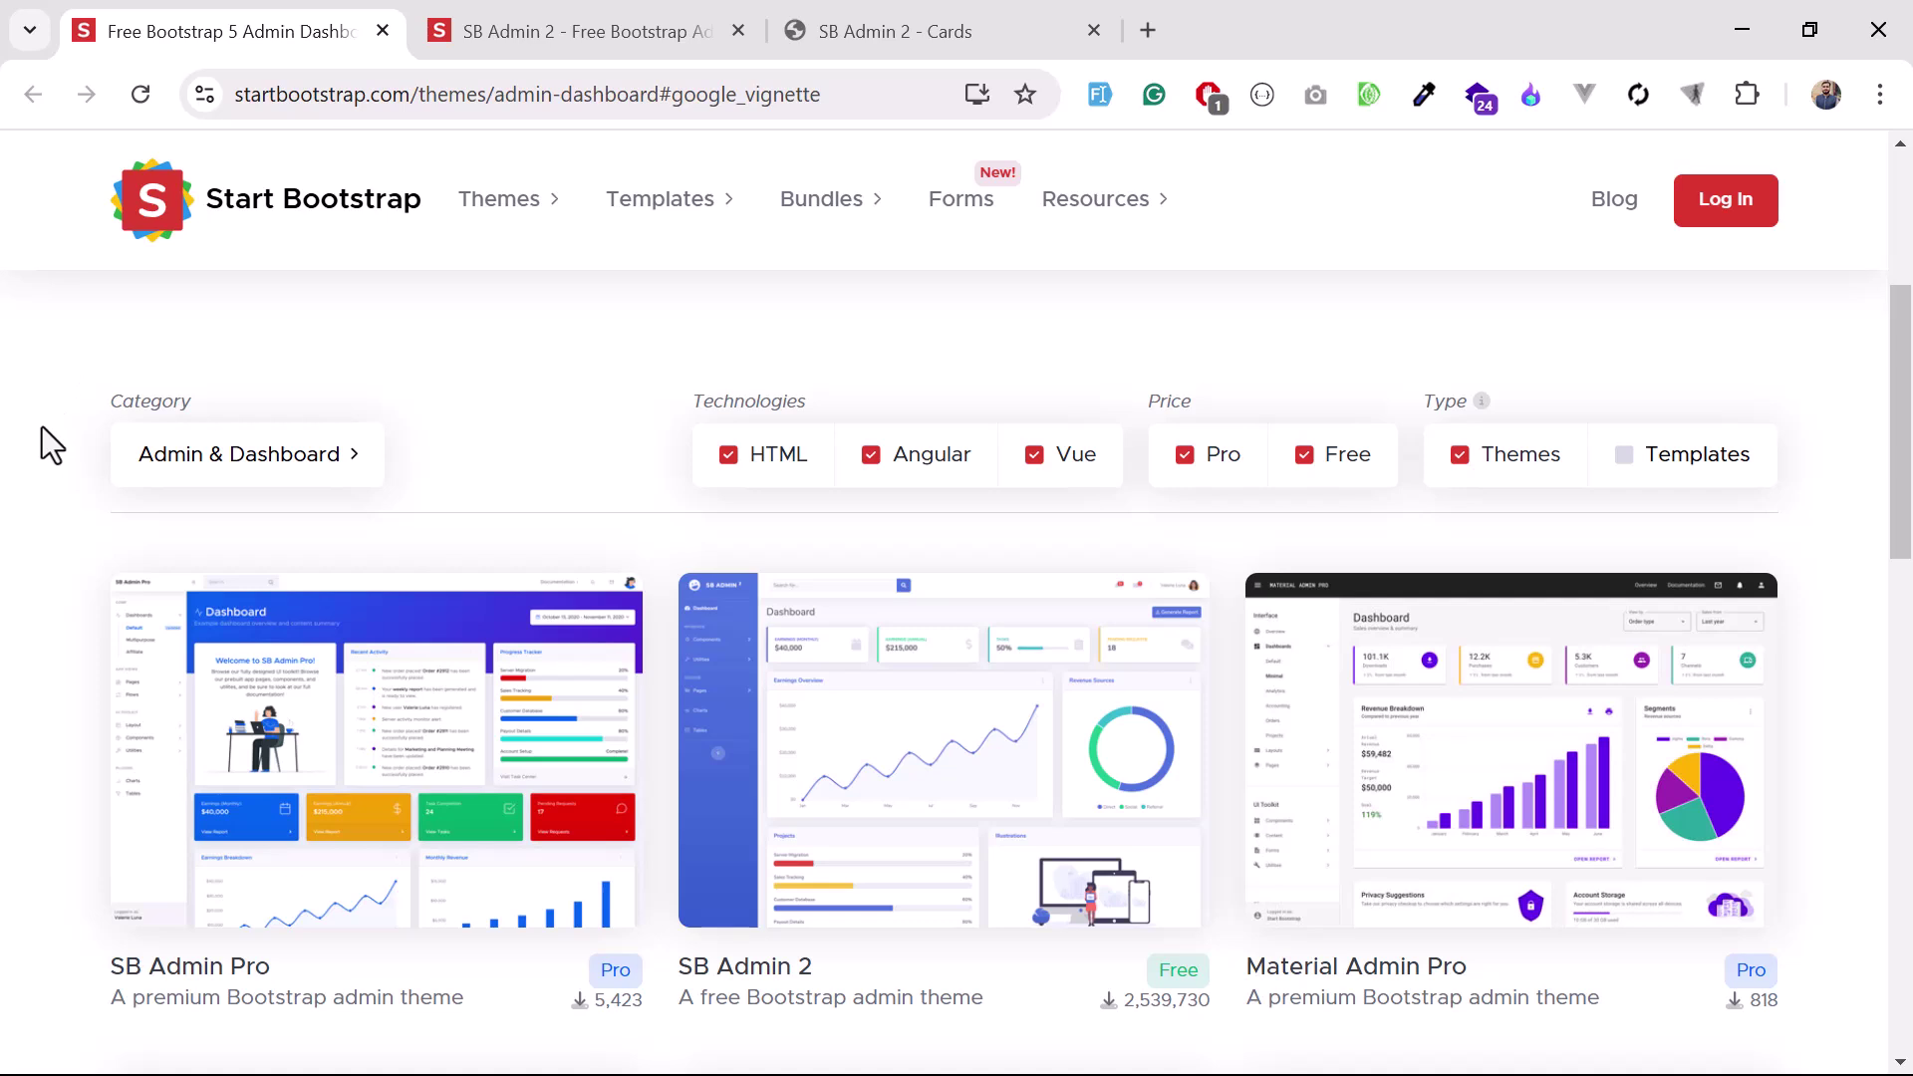
scroll(41, 427, down, 2)
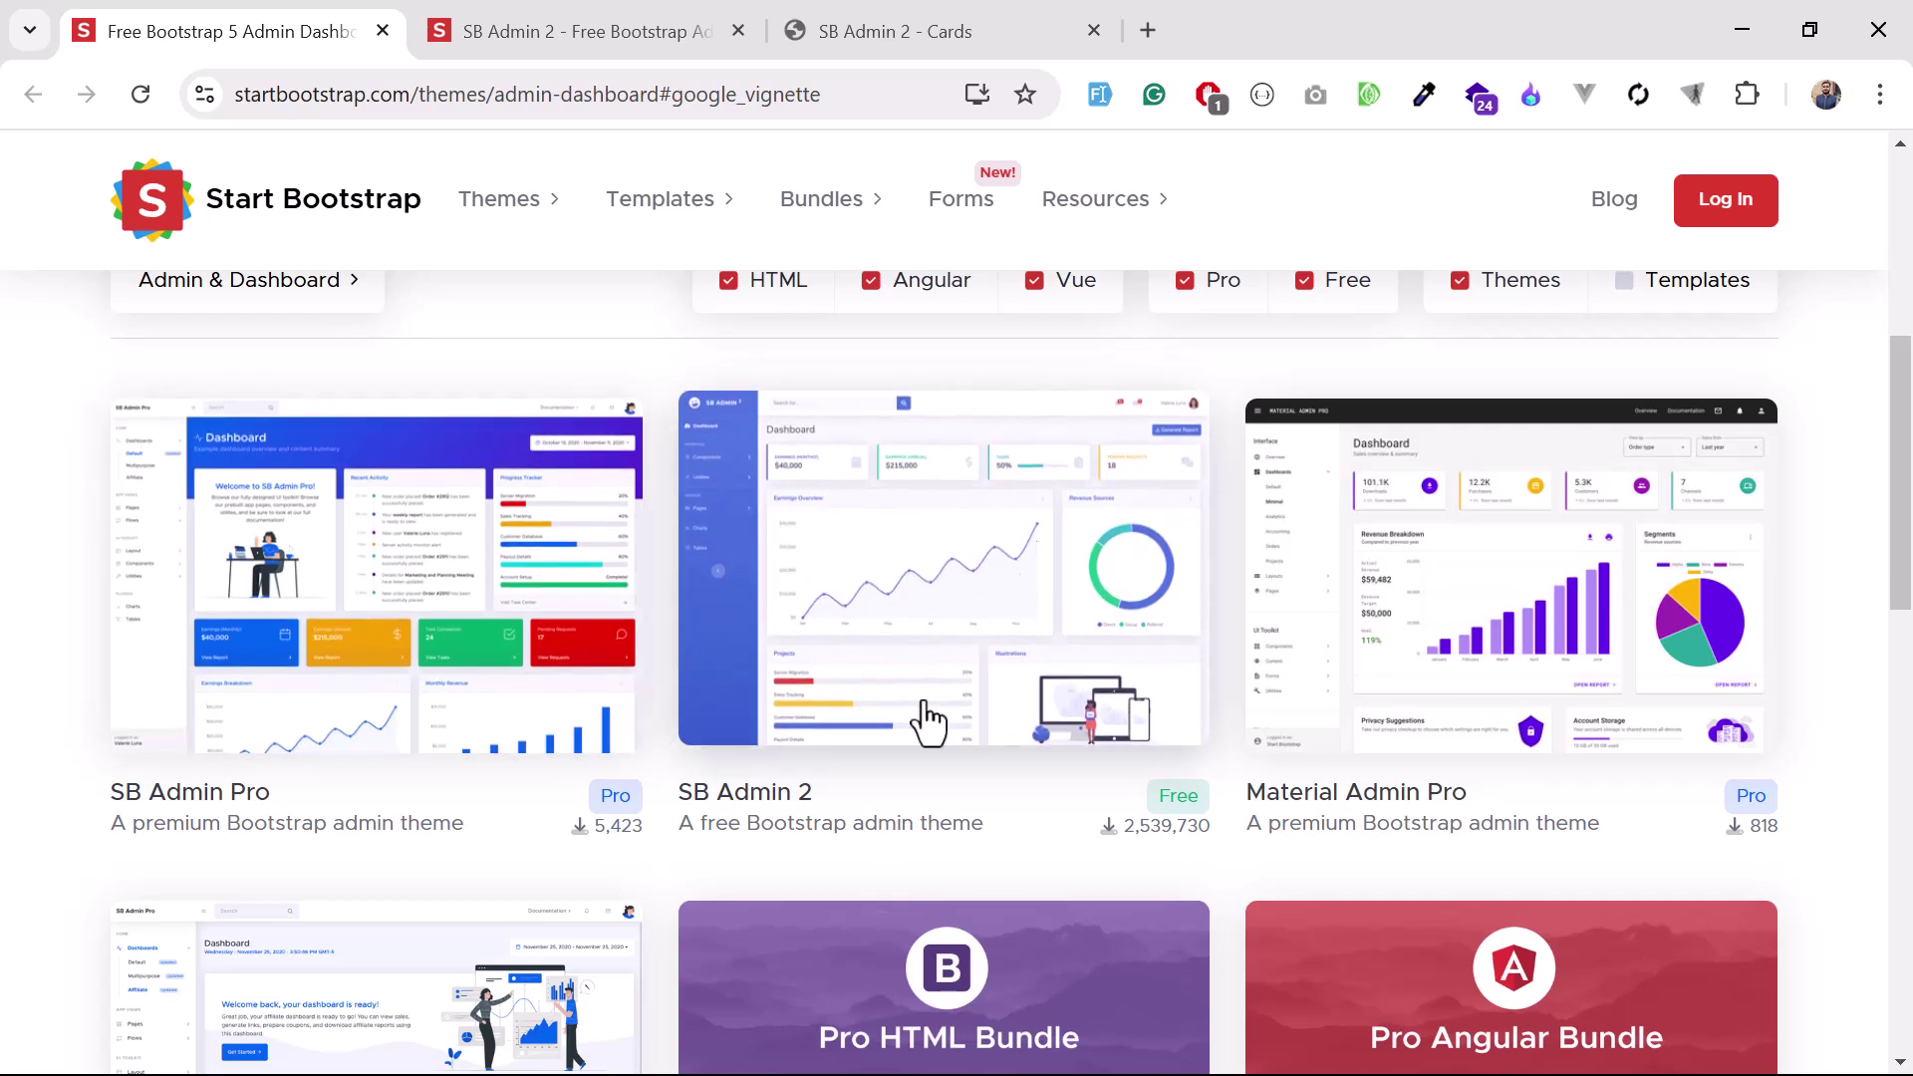
Open the SB Admin 2 theme page from its Admin & Dashboard listing card.
click(934, 596)
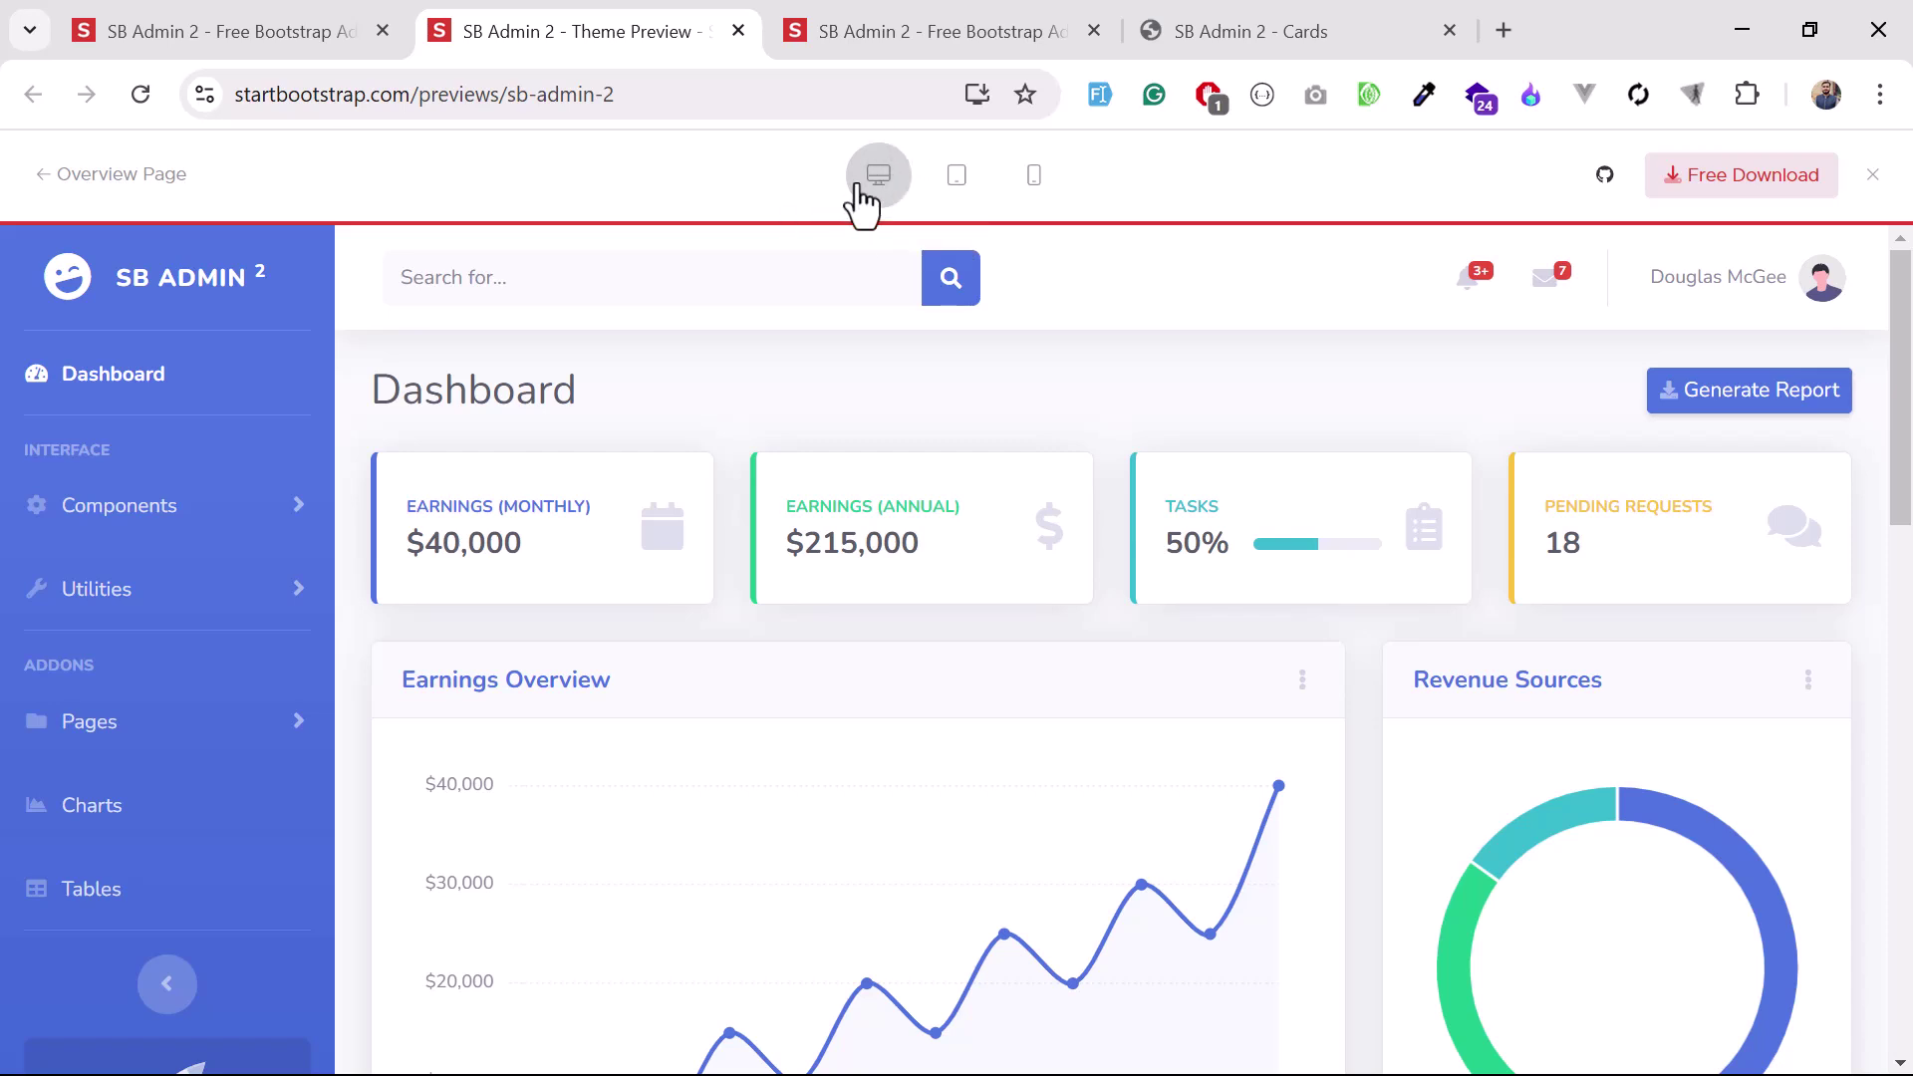
Preview the dashboard at tablet, mobile, then desktop width, and close the preview bar.
click(956, 198)
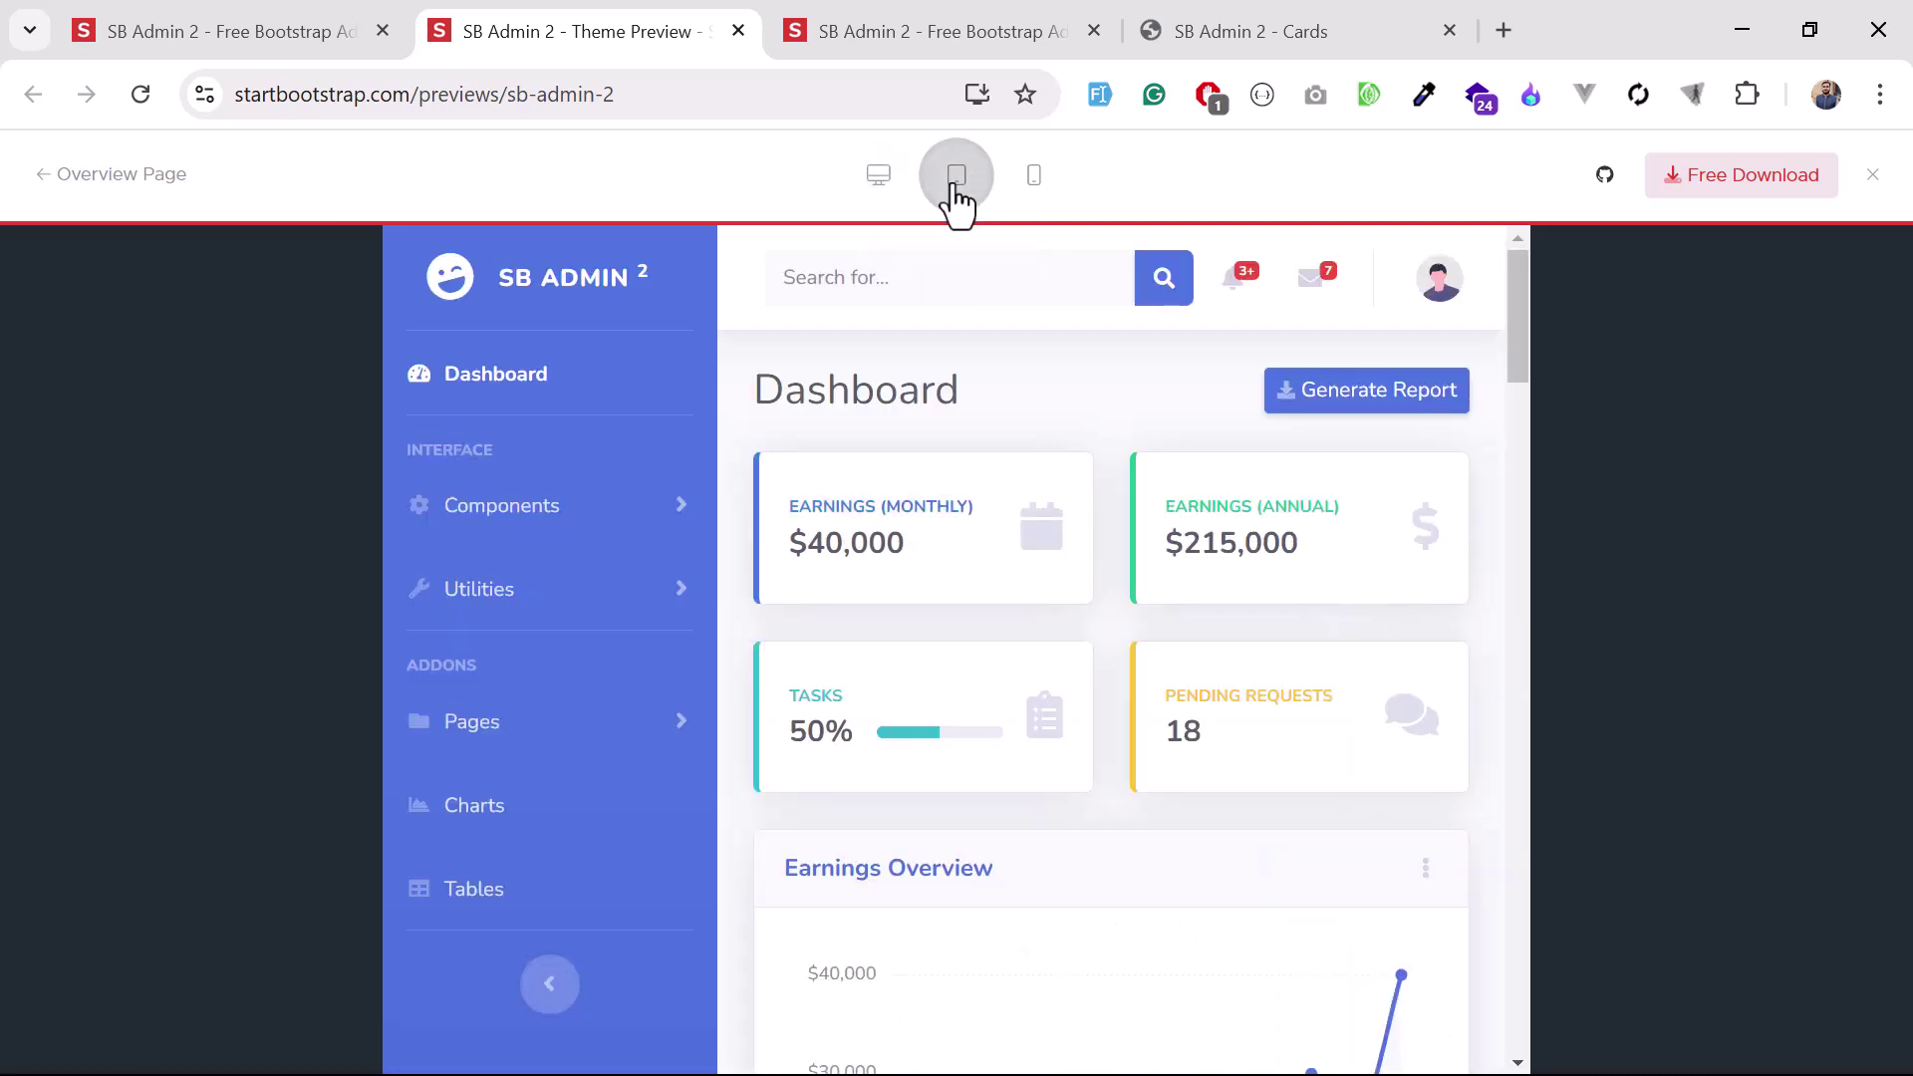
scroll(912, 508, down, 2)
scroll(914, 508, up, 2)
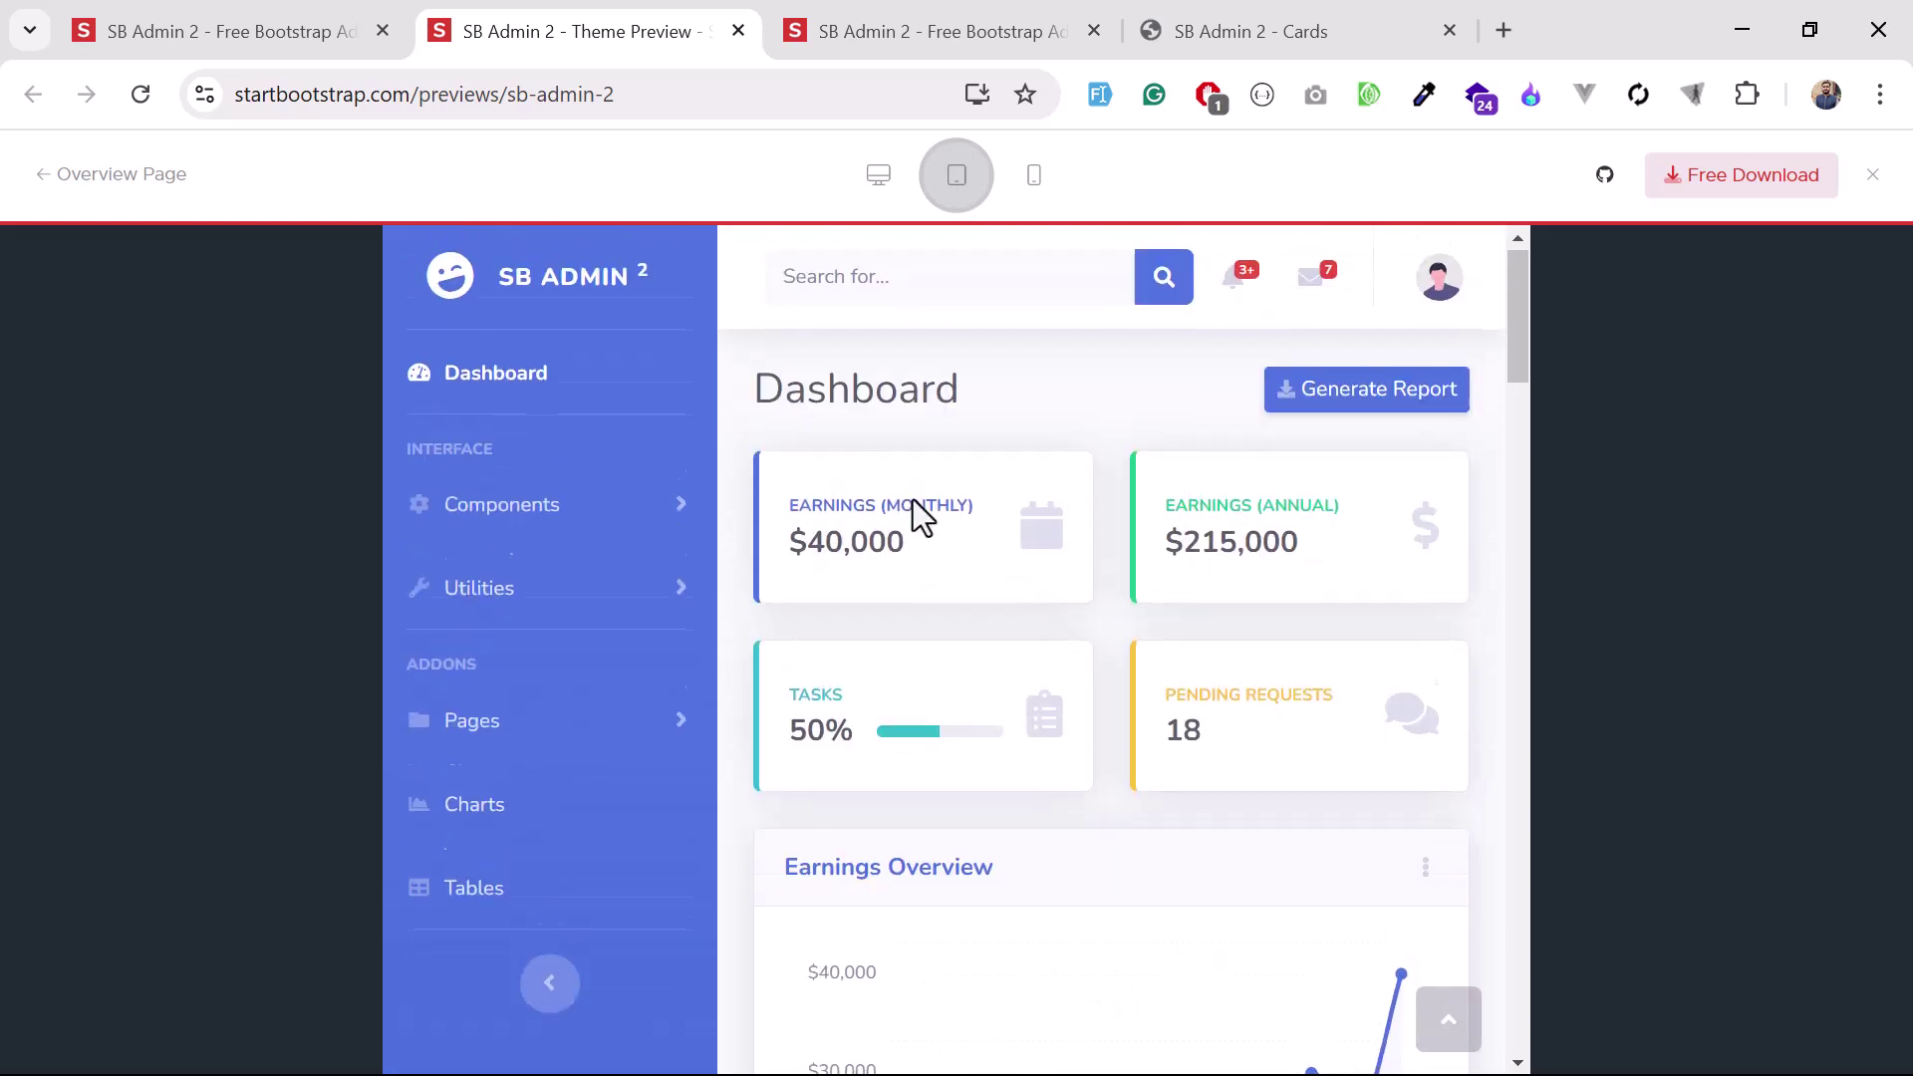
click(1034, 180)
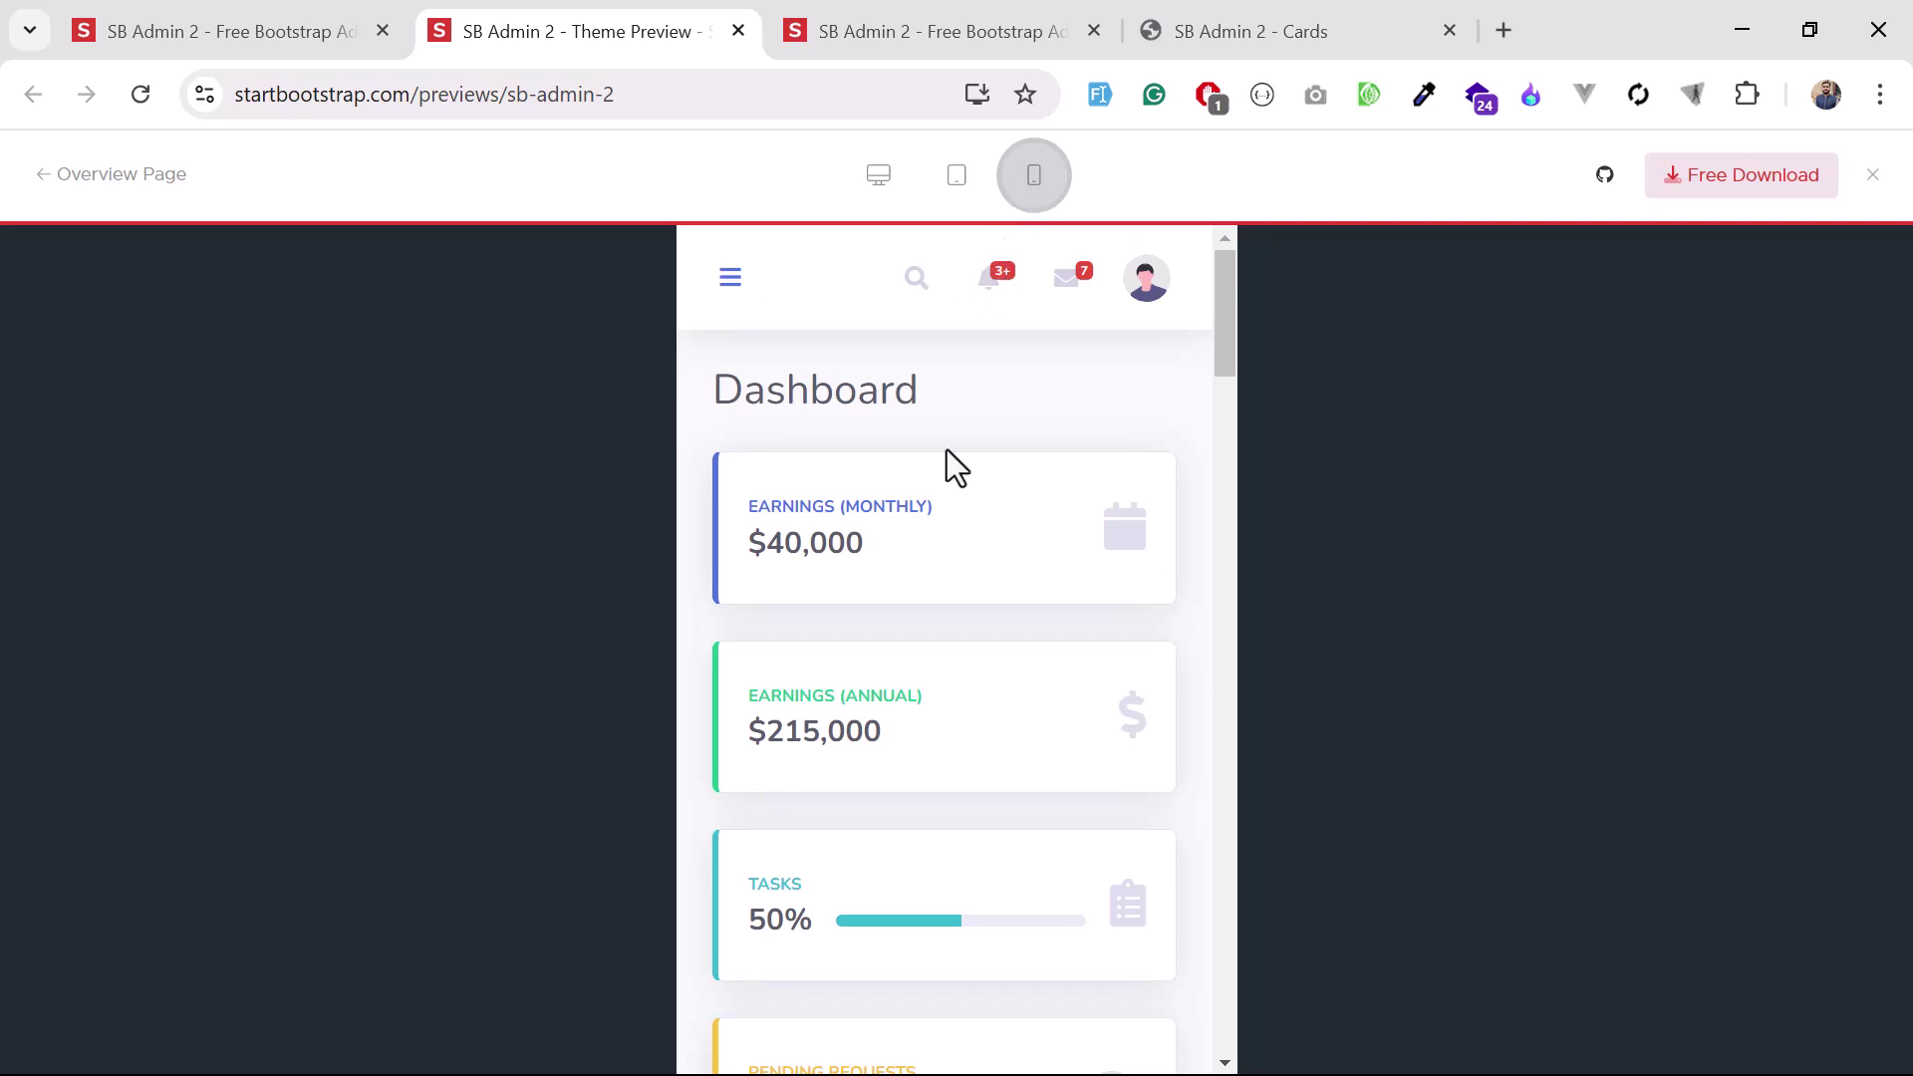
scroll(945, 450, down, 3)
scroll(945, 449, down, 3)
scroll(946, 450, down, 1)
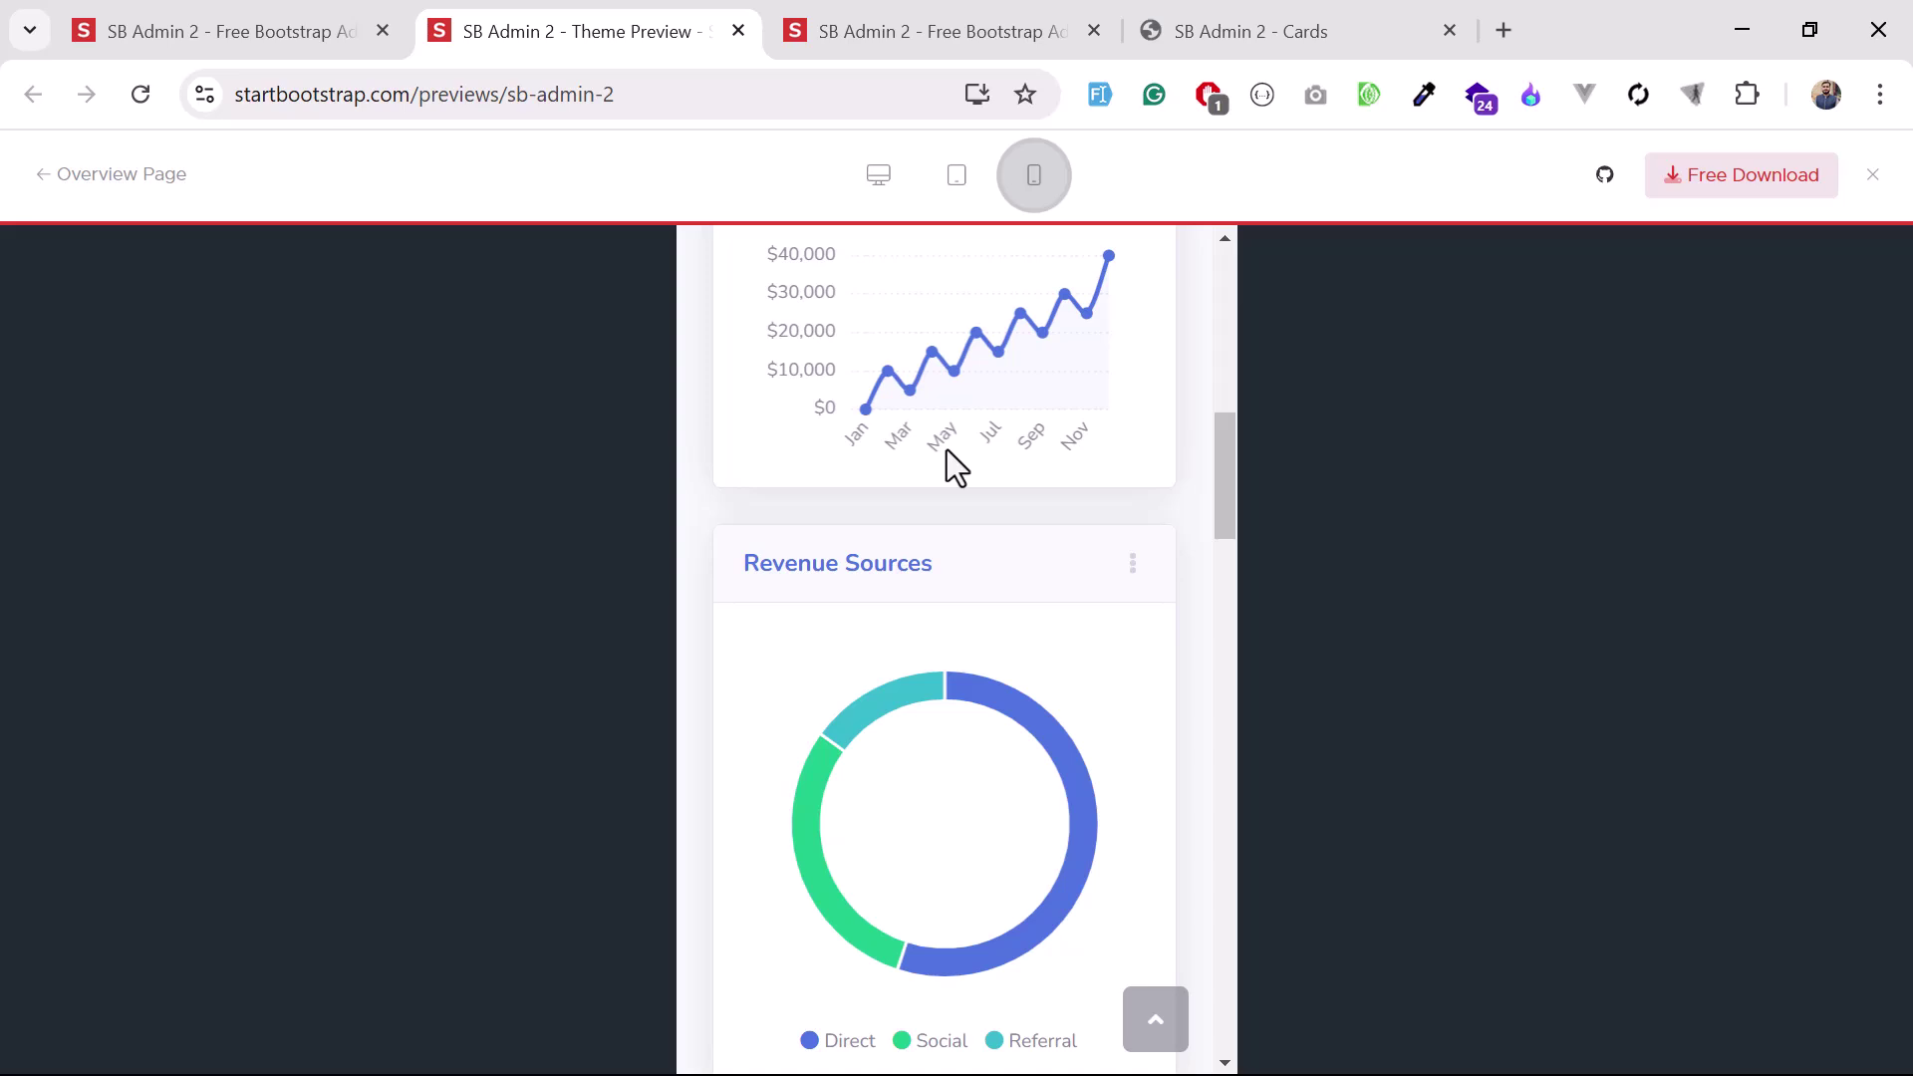
scroll(945, 450, up, 3)
scroll(946, 449, up, 2)
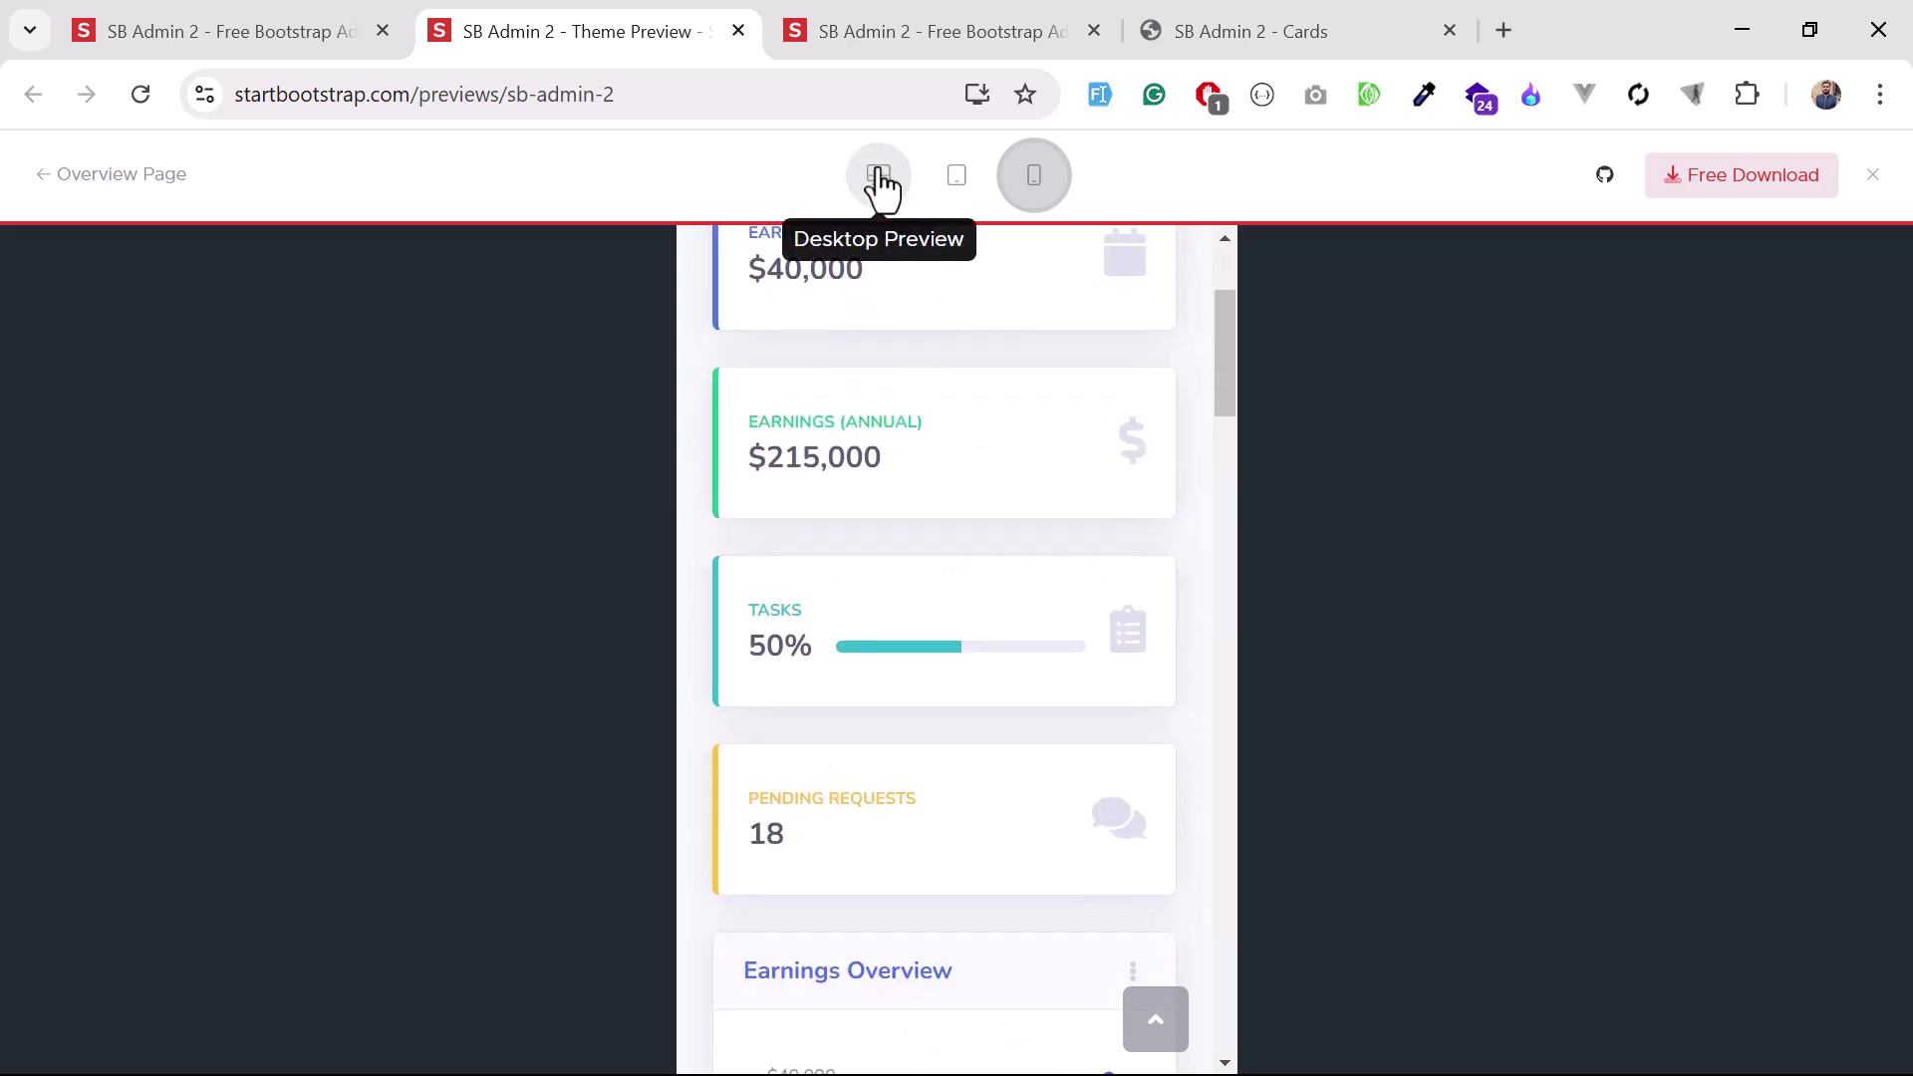
click(878, 177)
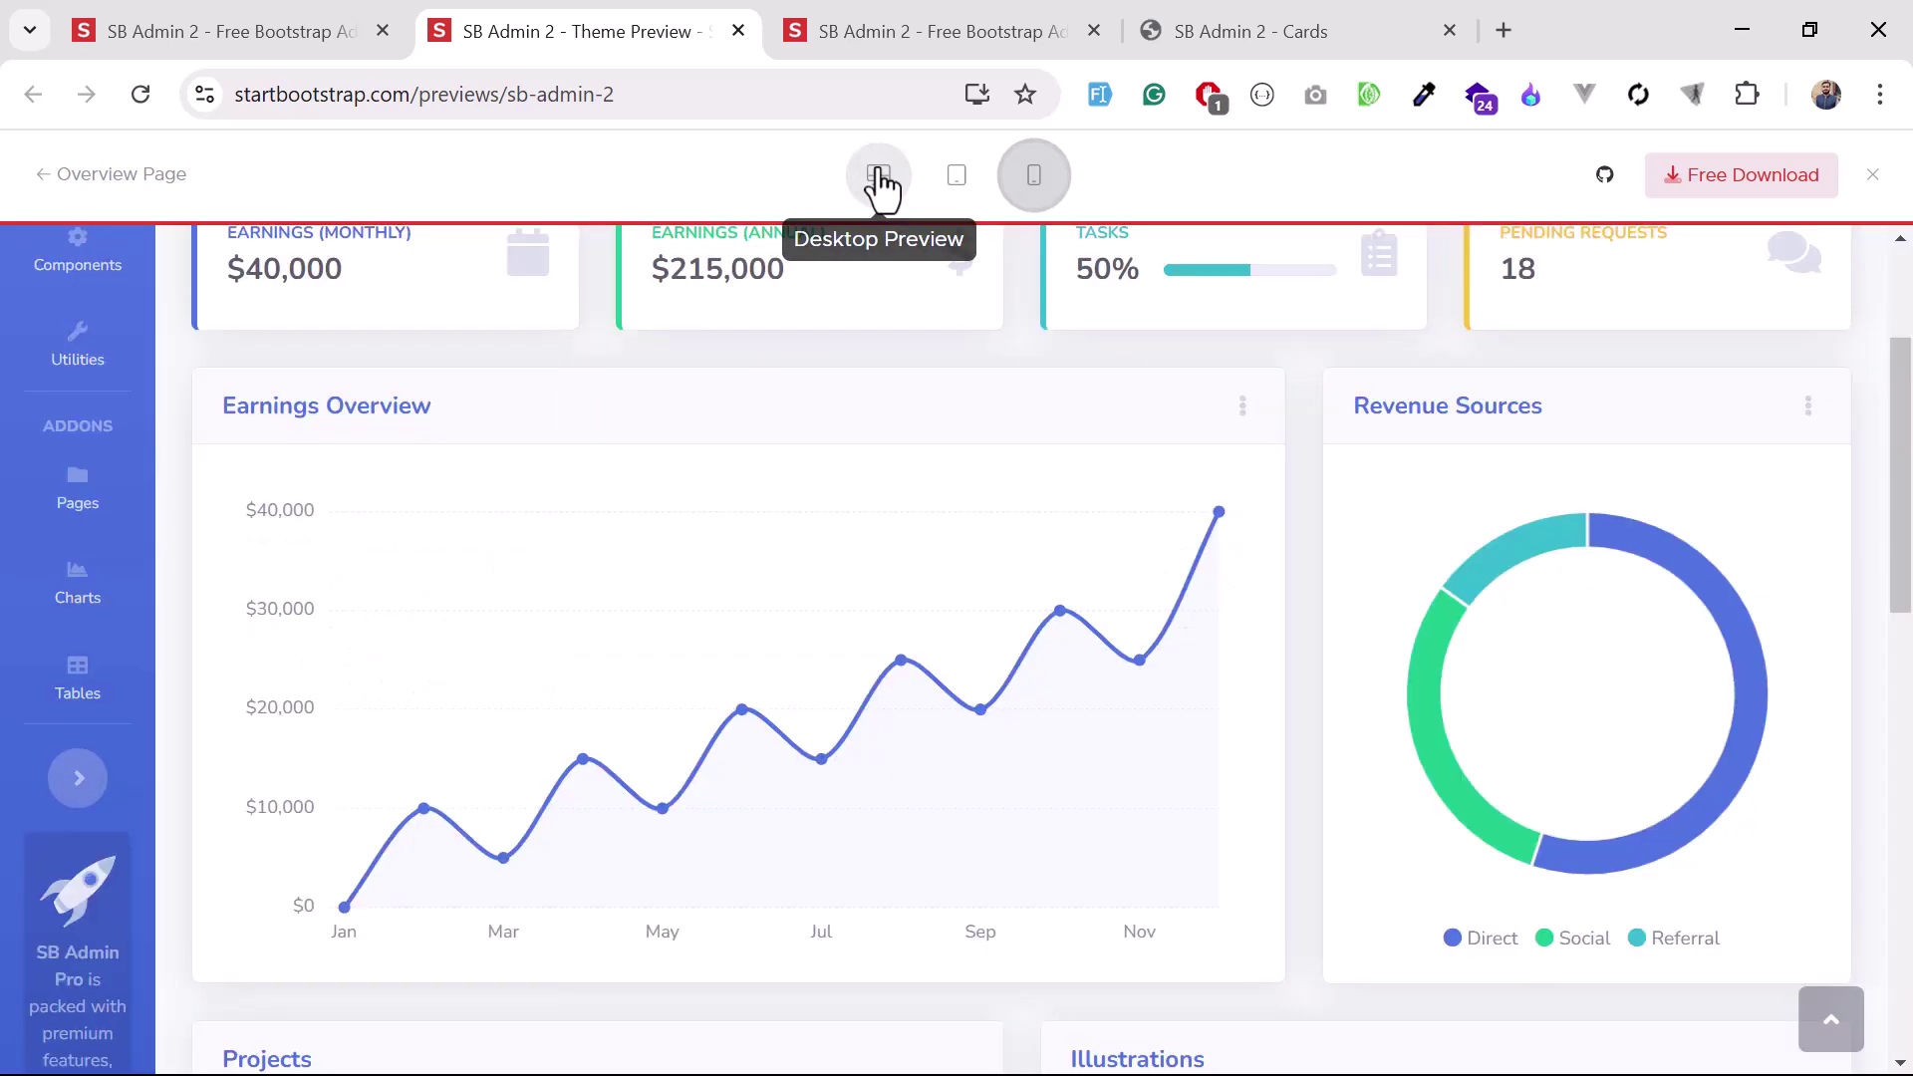
click(1873, 183)
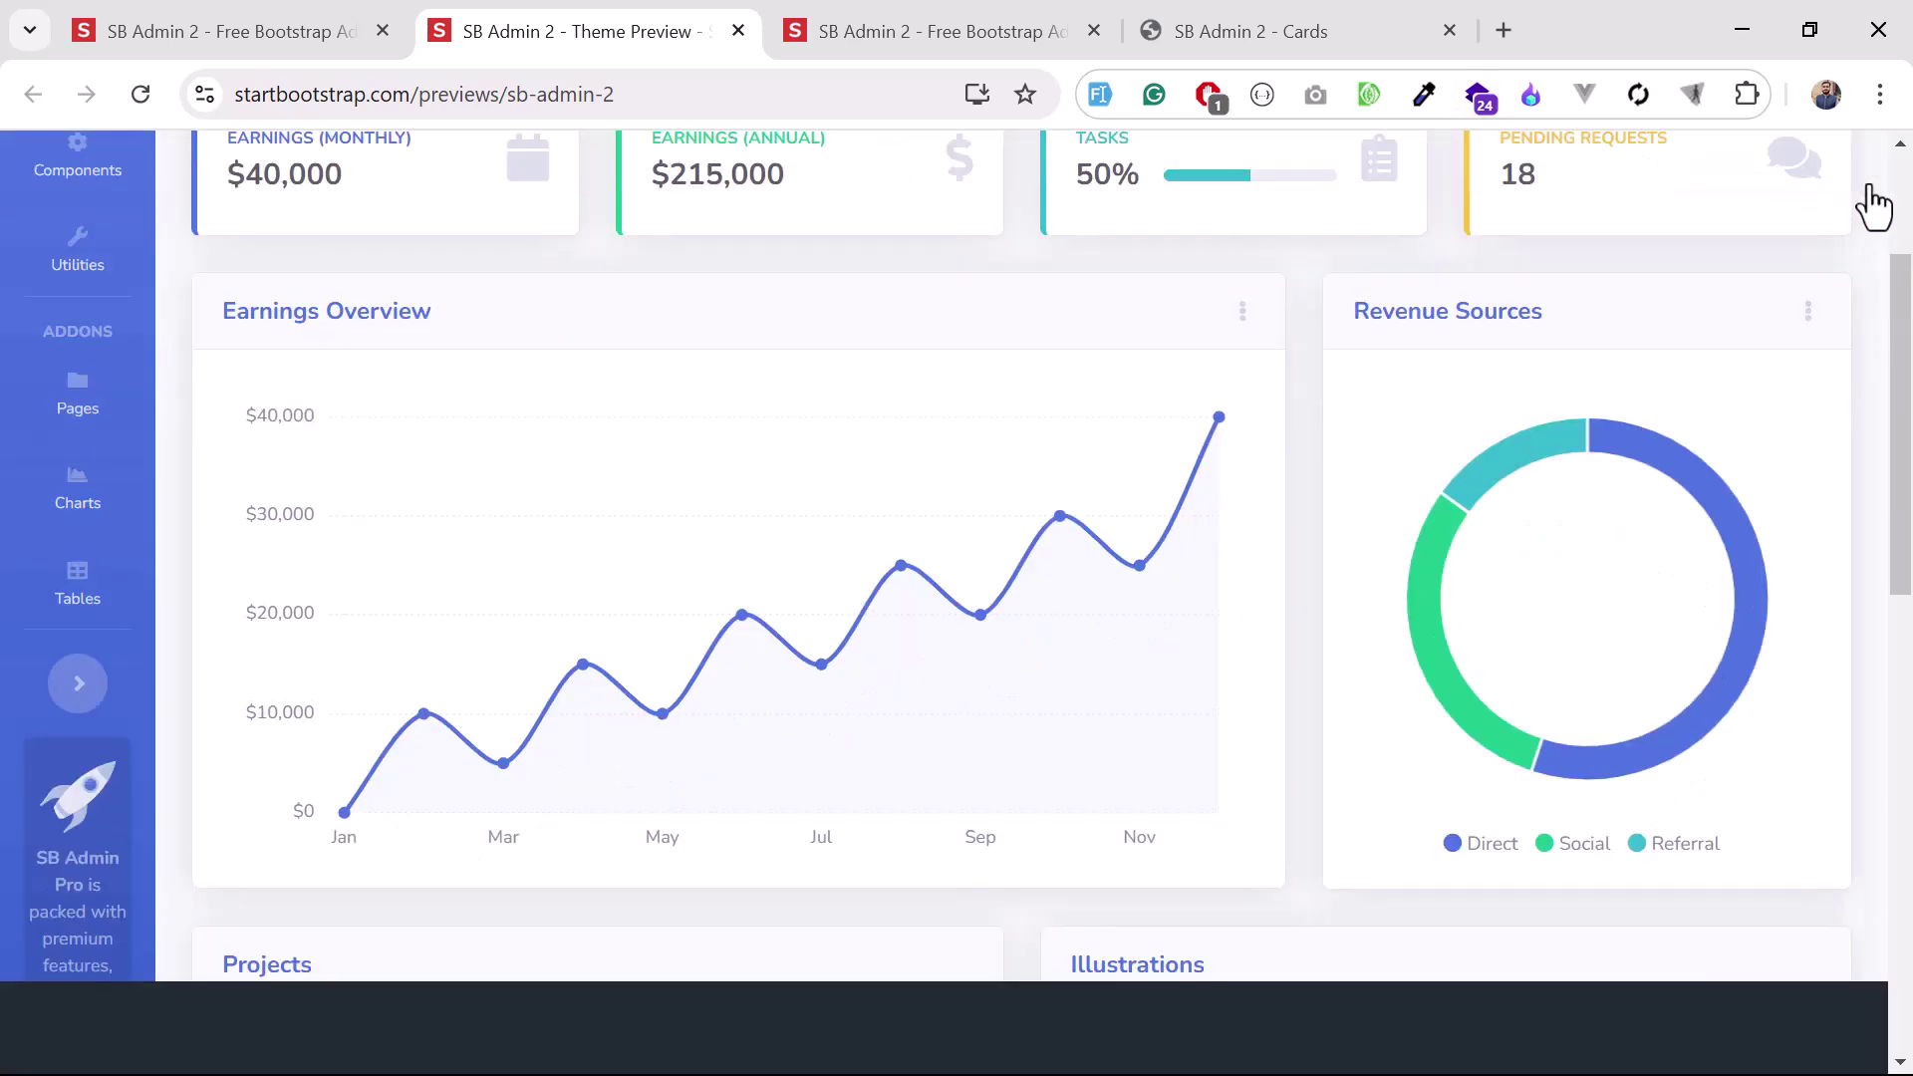
scroll(1318, 367, up, 2)
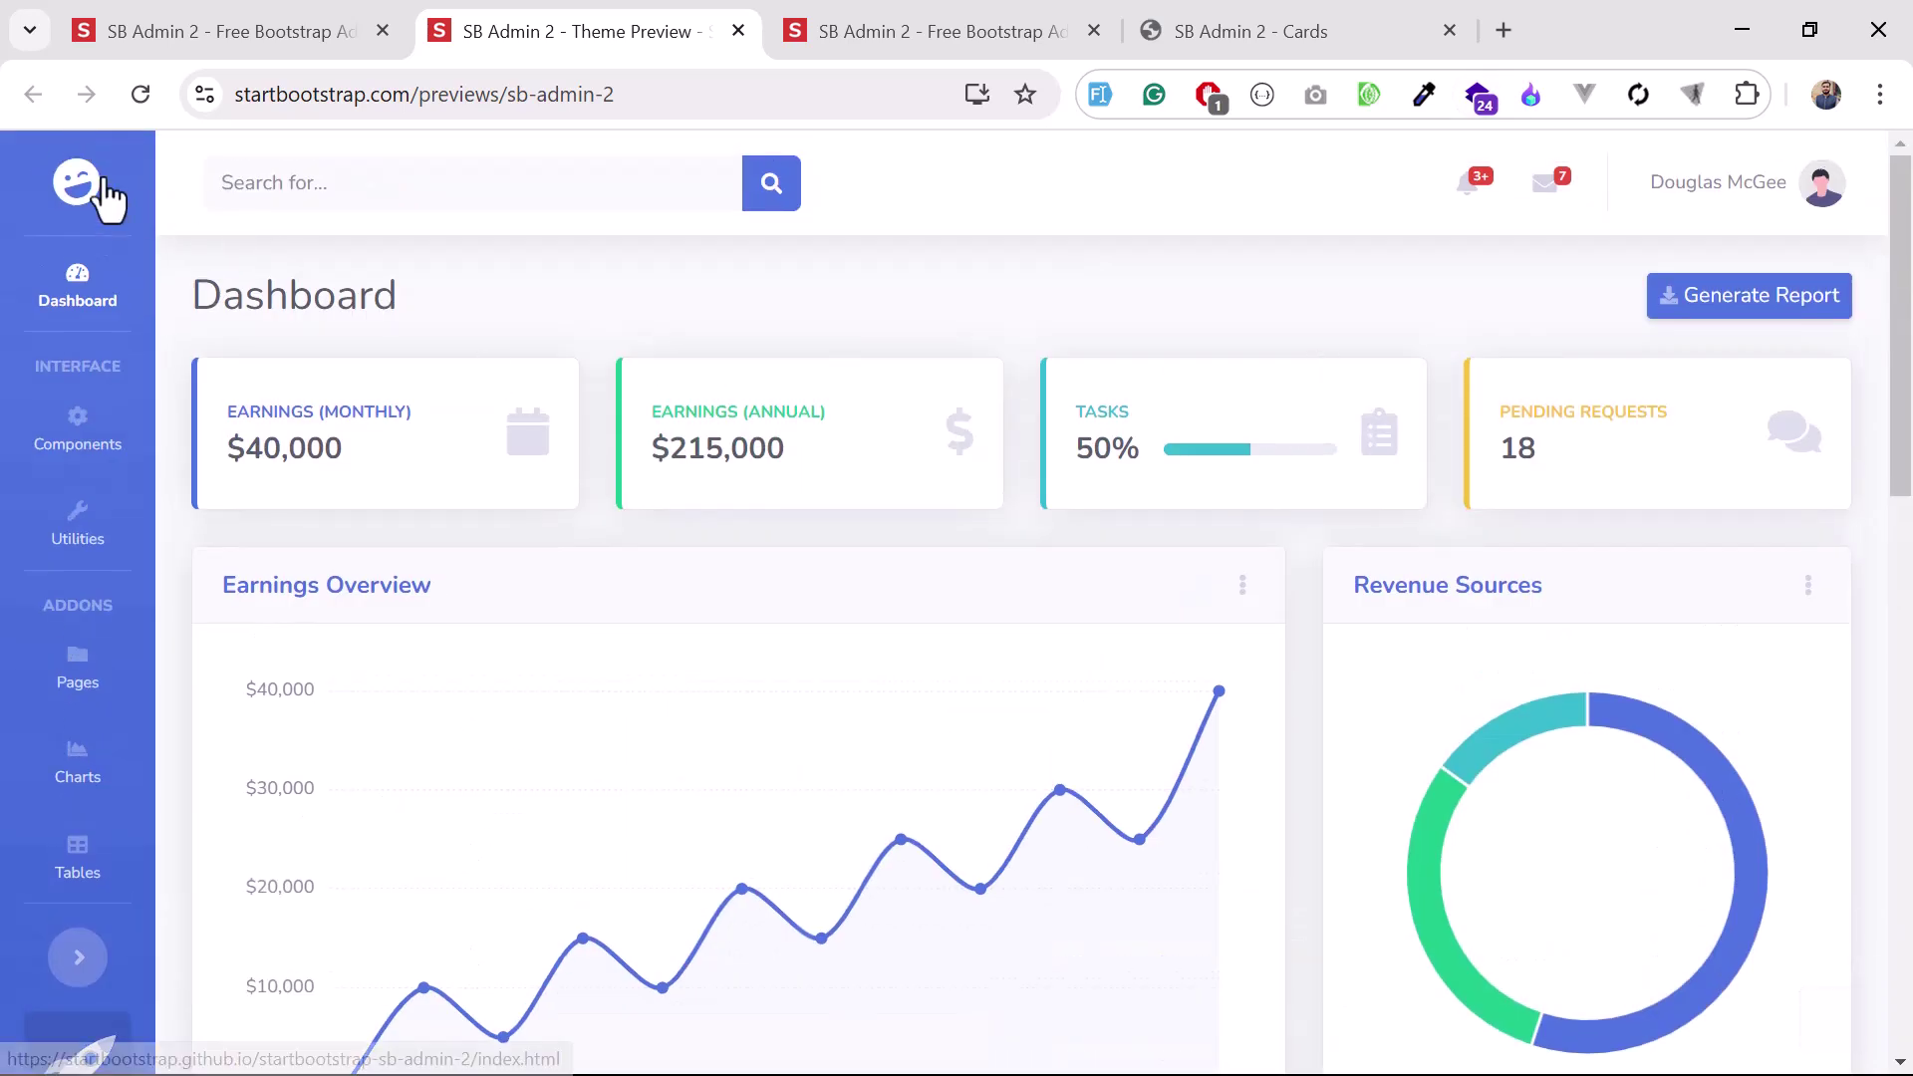
Reload the SB Admin 2 dashboard preview and close the preview bar again.
click(143, 105)
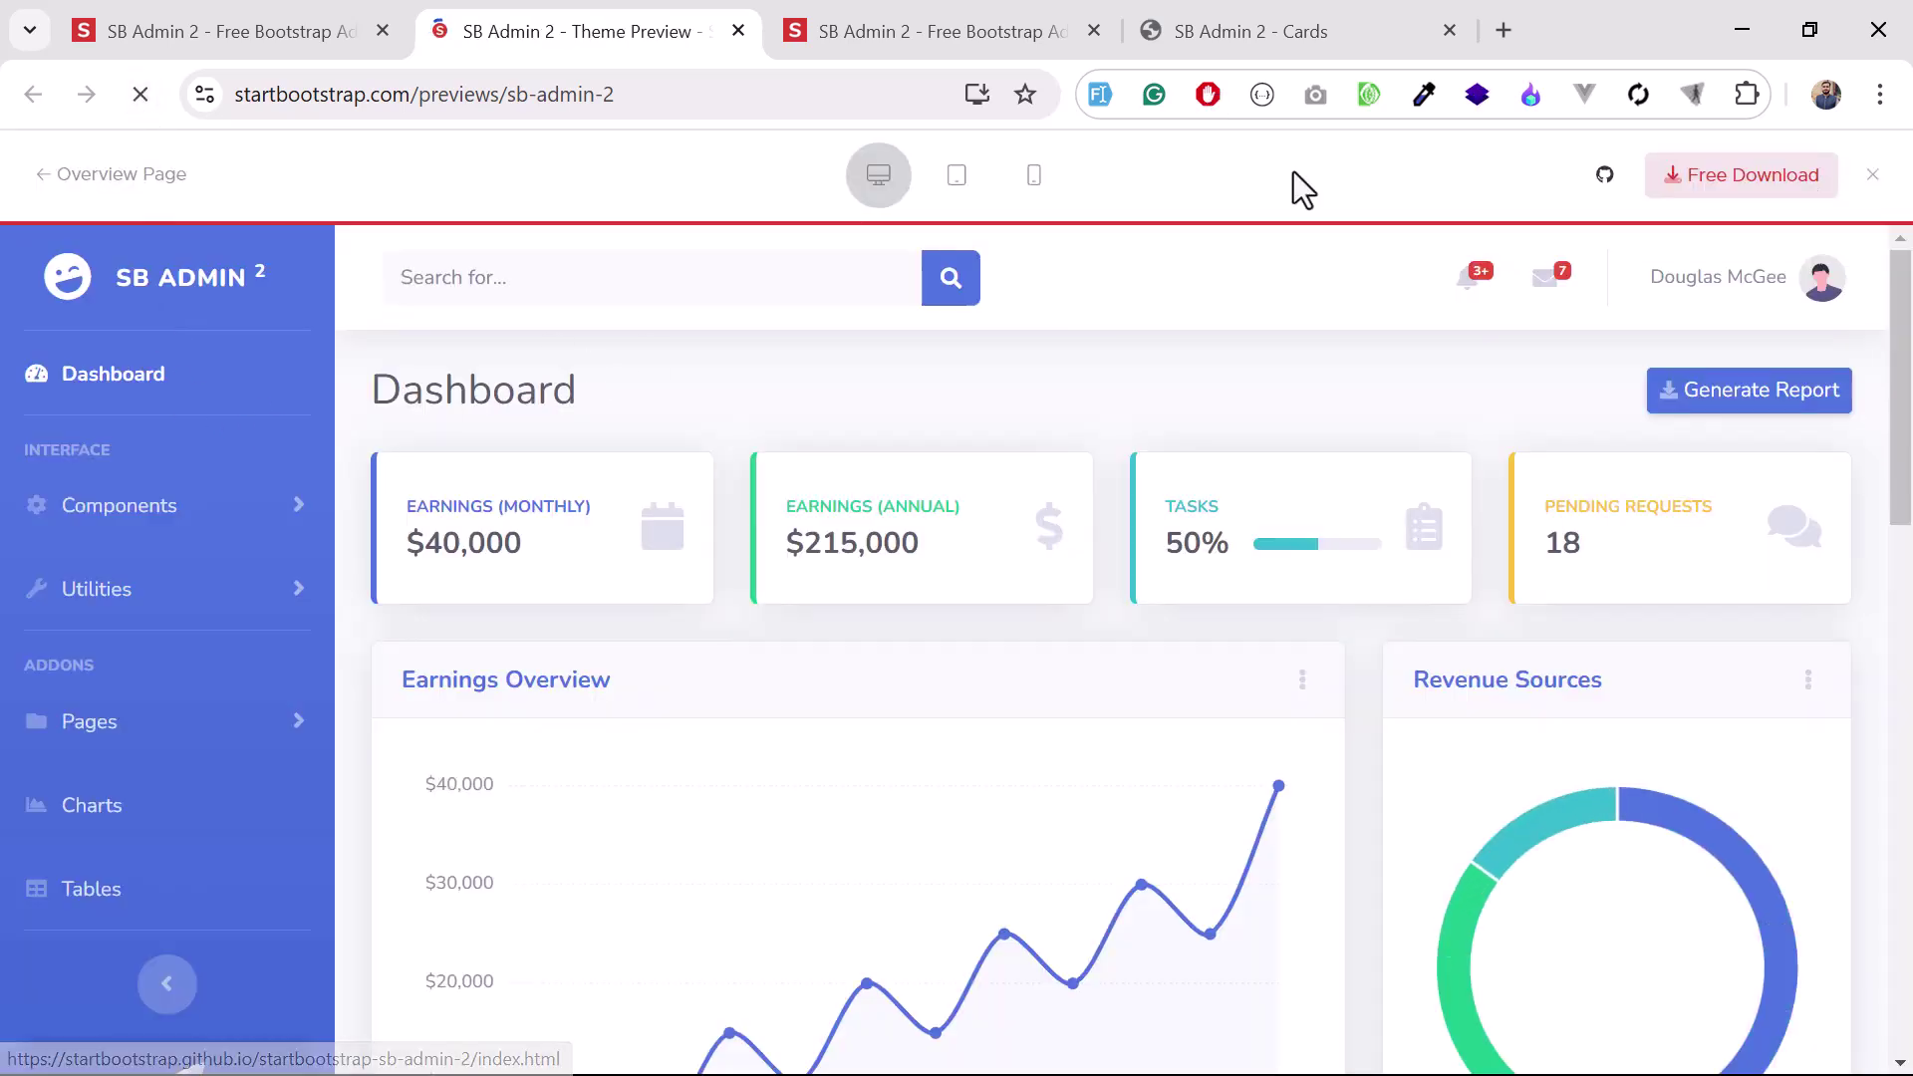
click(1863, 192)
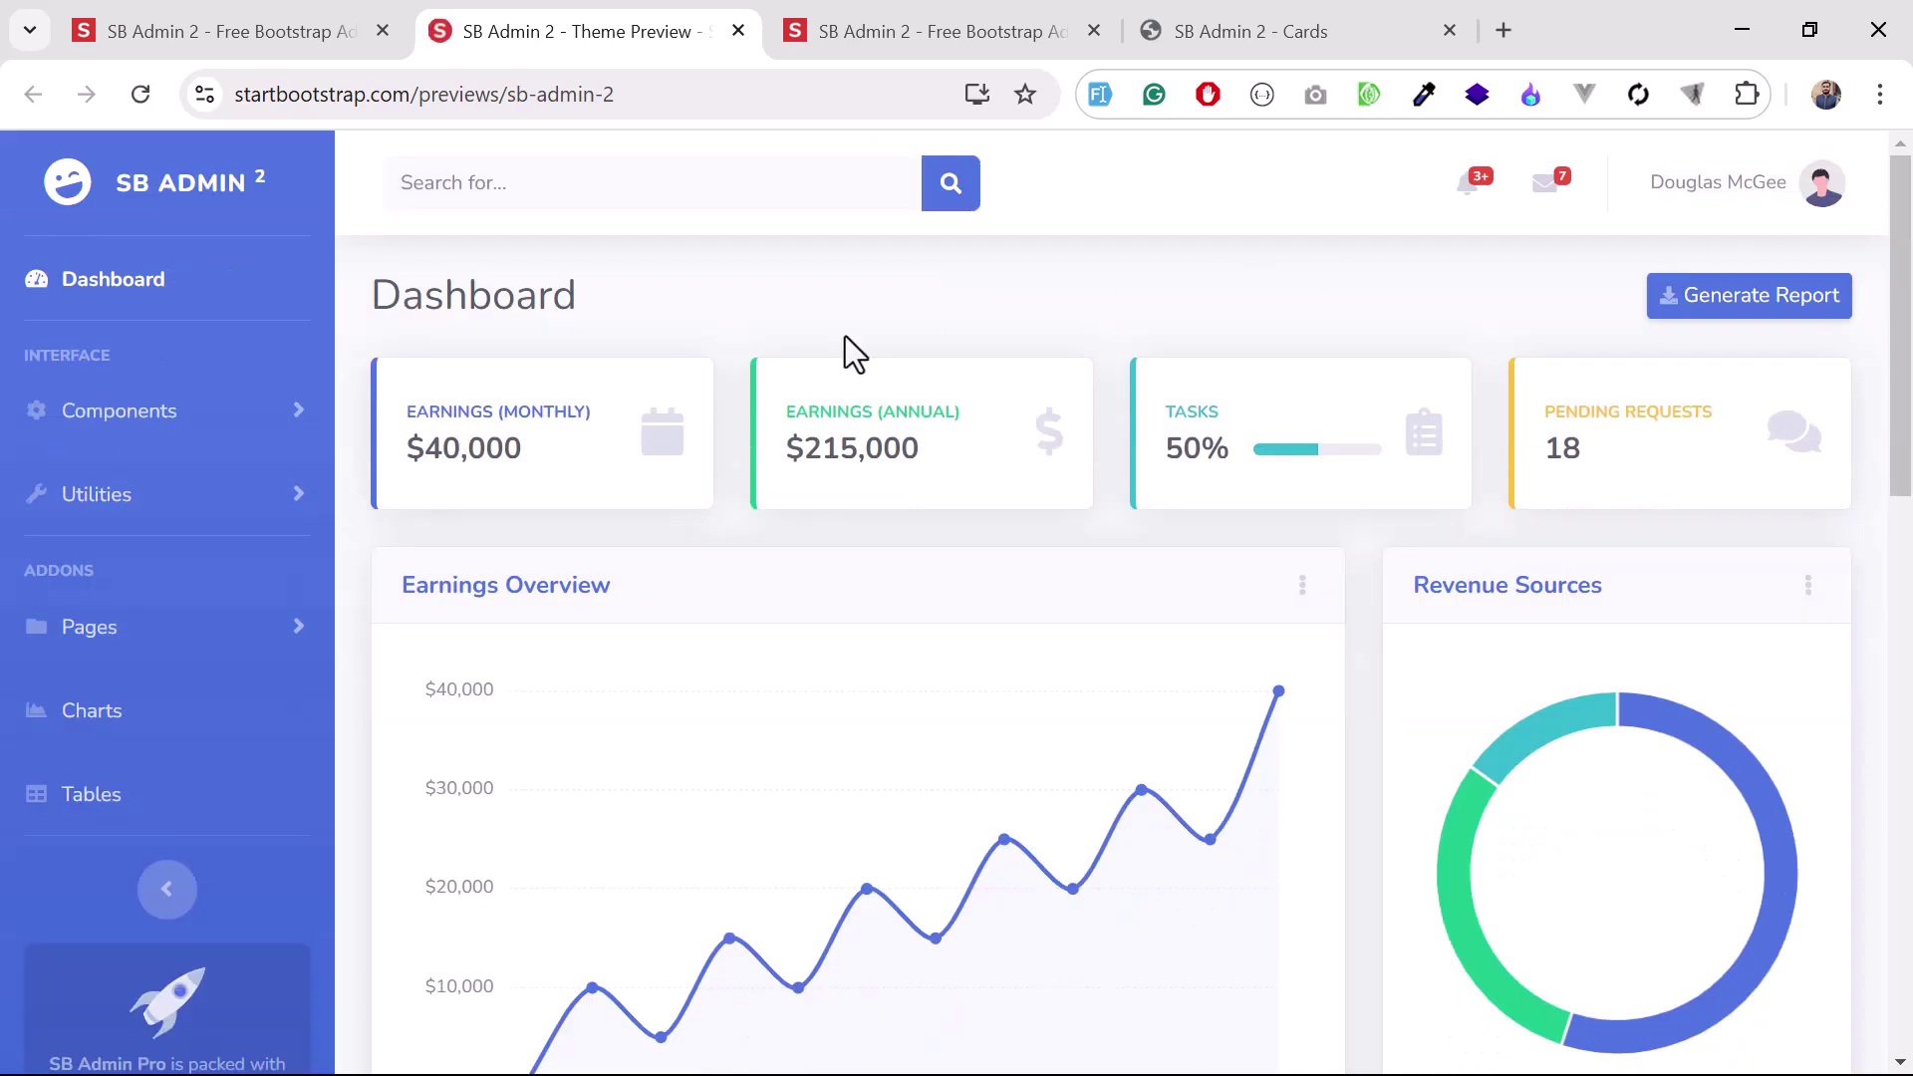
scroll(843, 353, down, 3)
scroll(844, 338, down, 2)
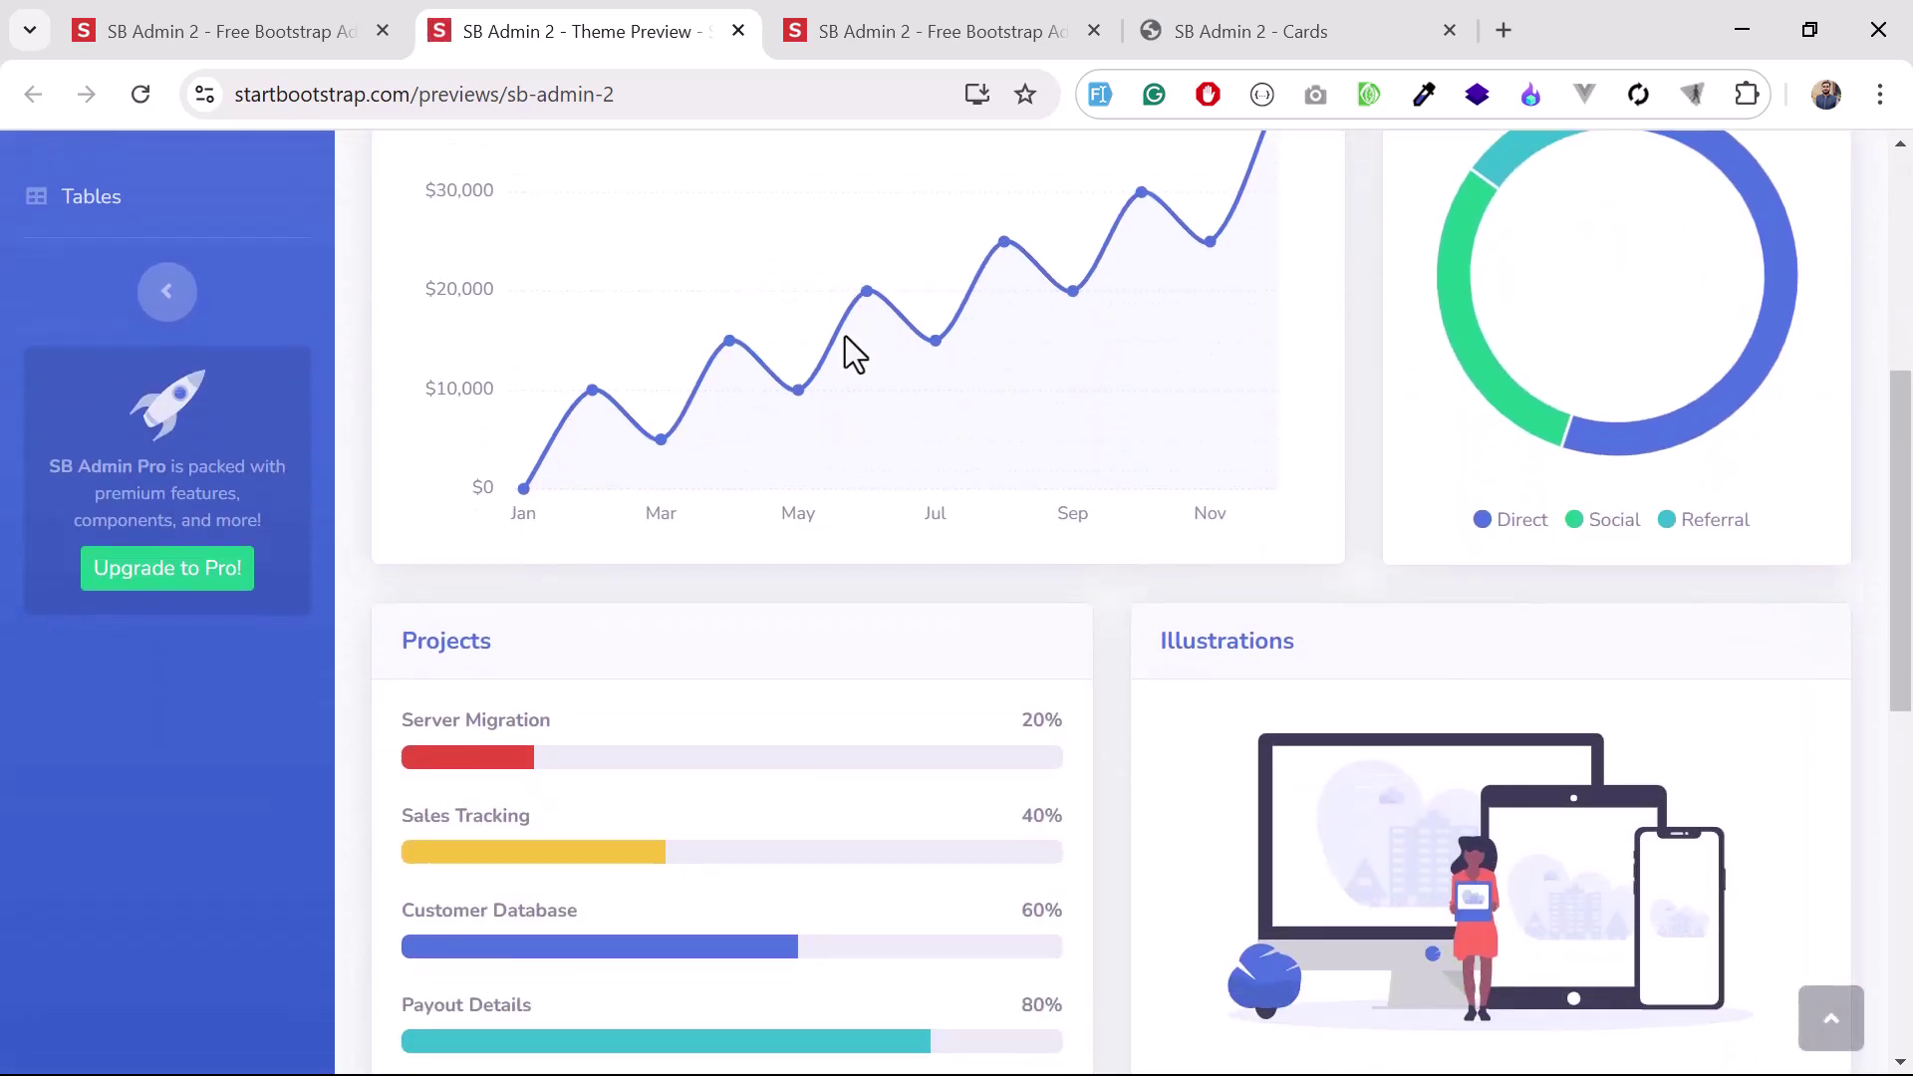
scroll(845, 338, down, 2)
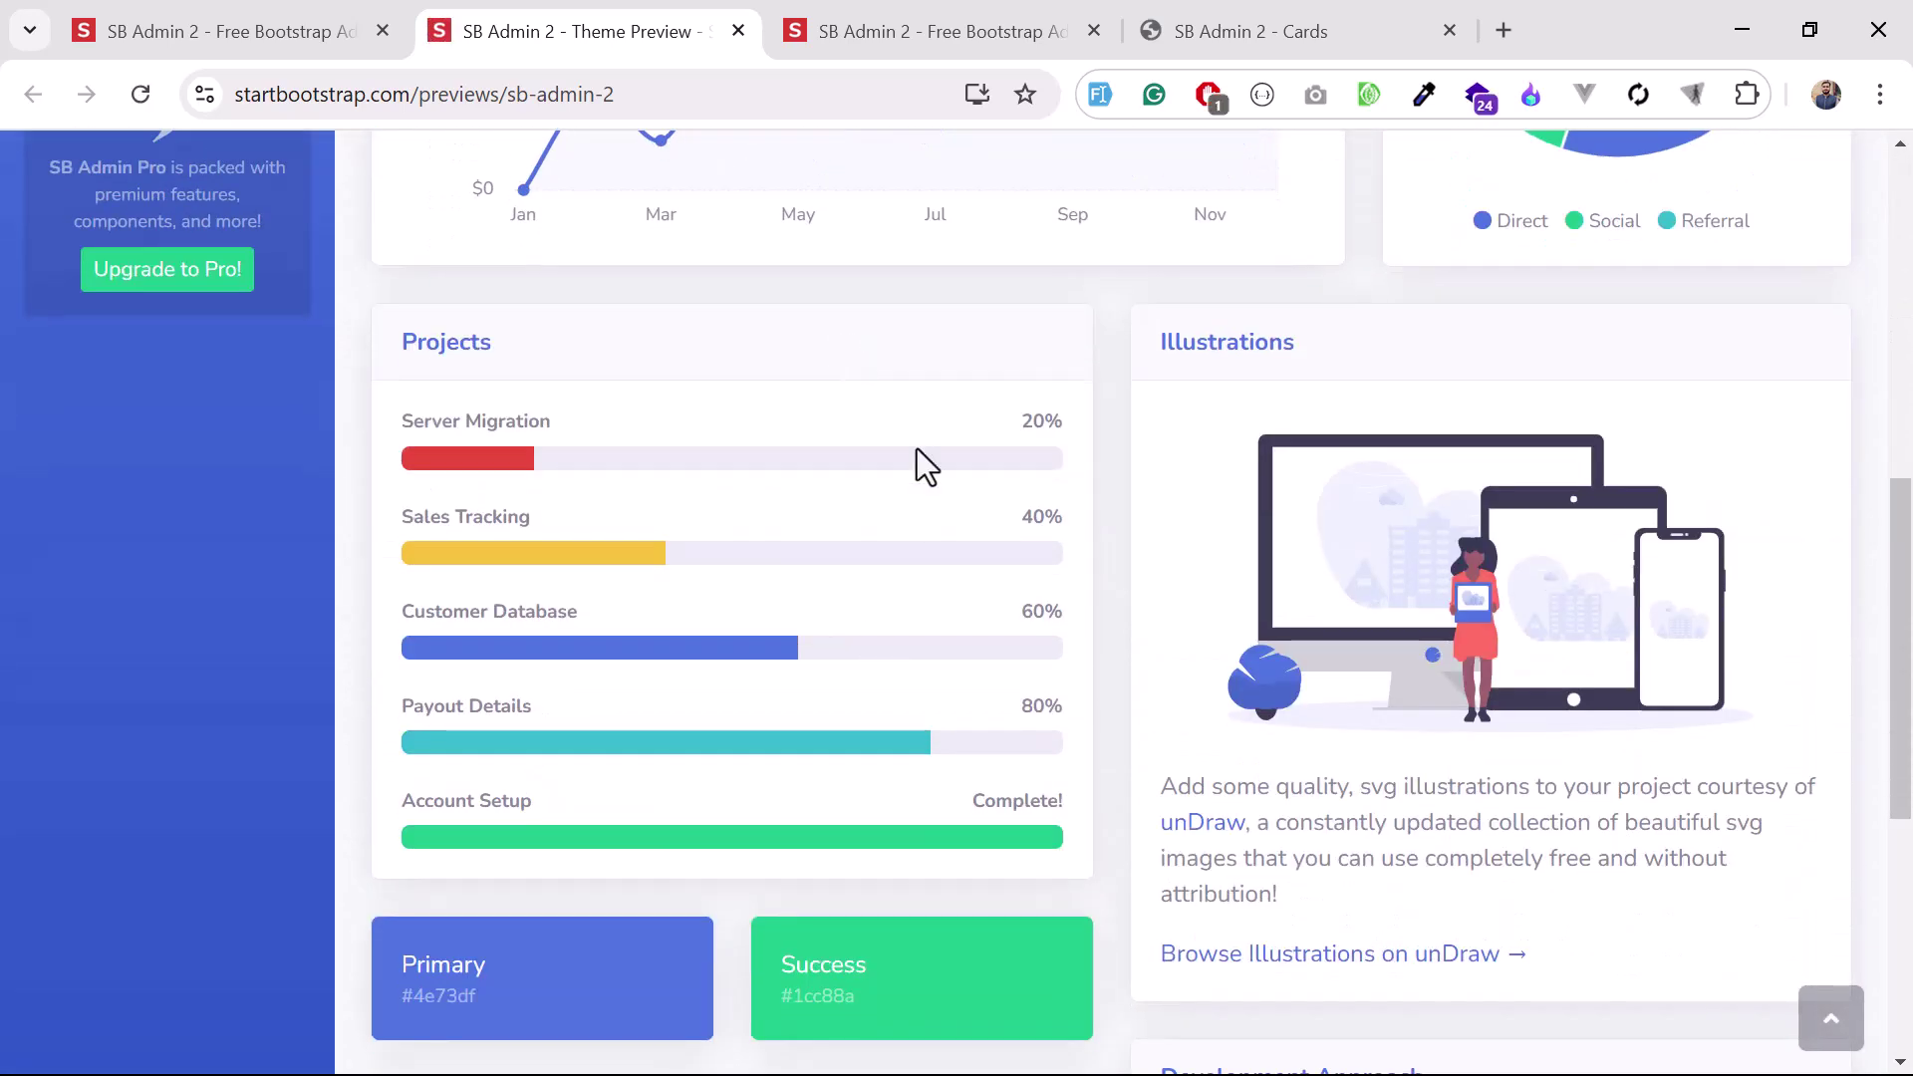
scroll(885, 546, down, 2)
scroll(797, 799, down, 1)
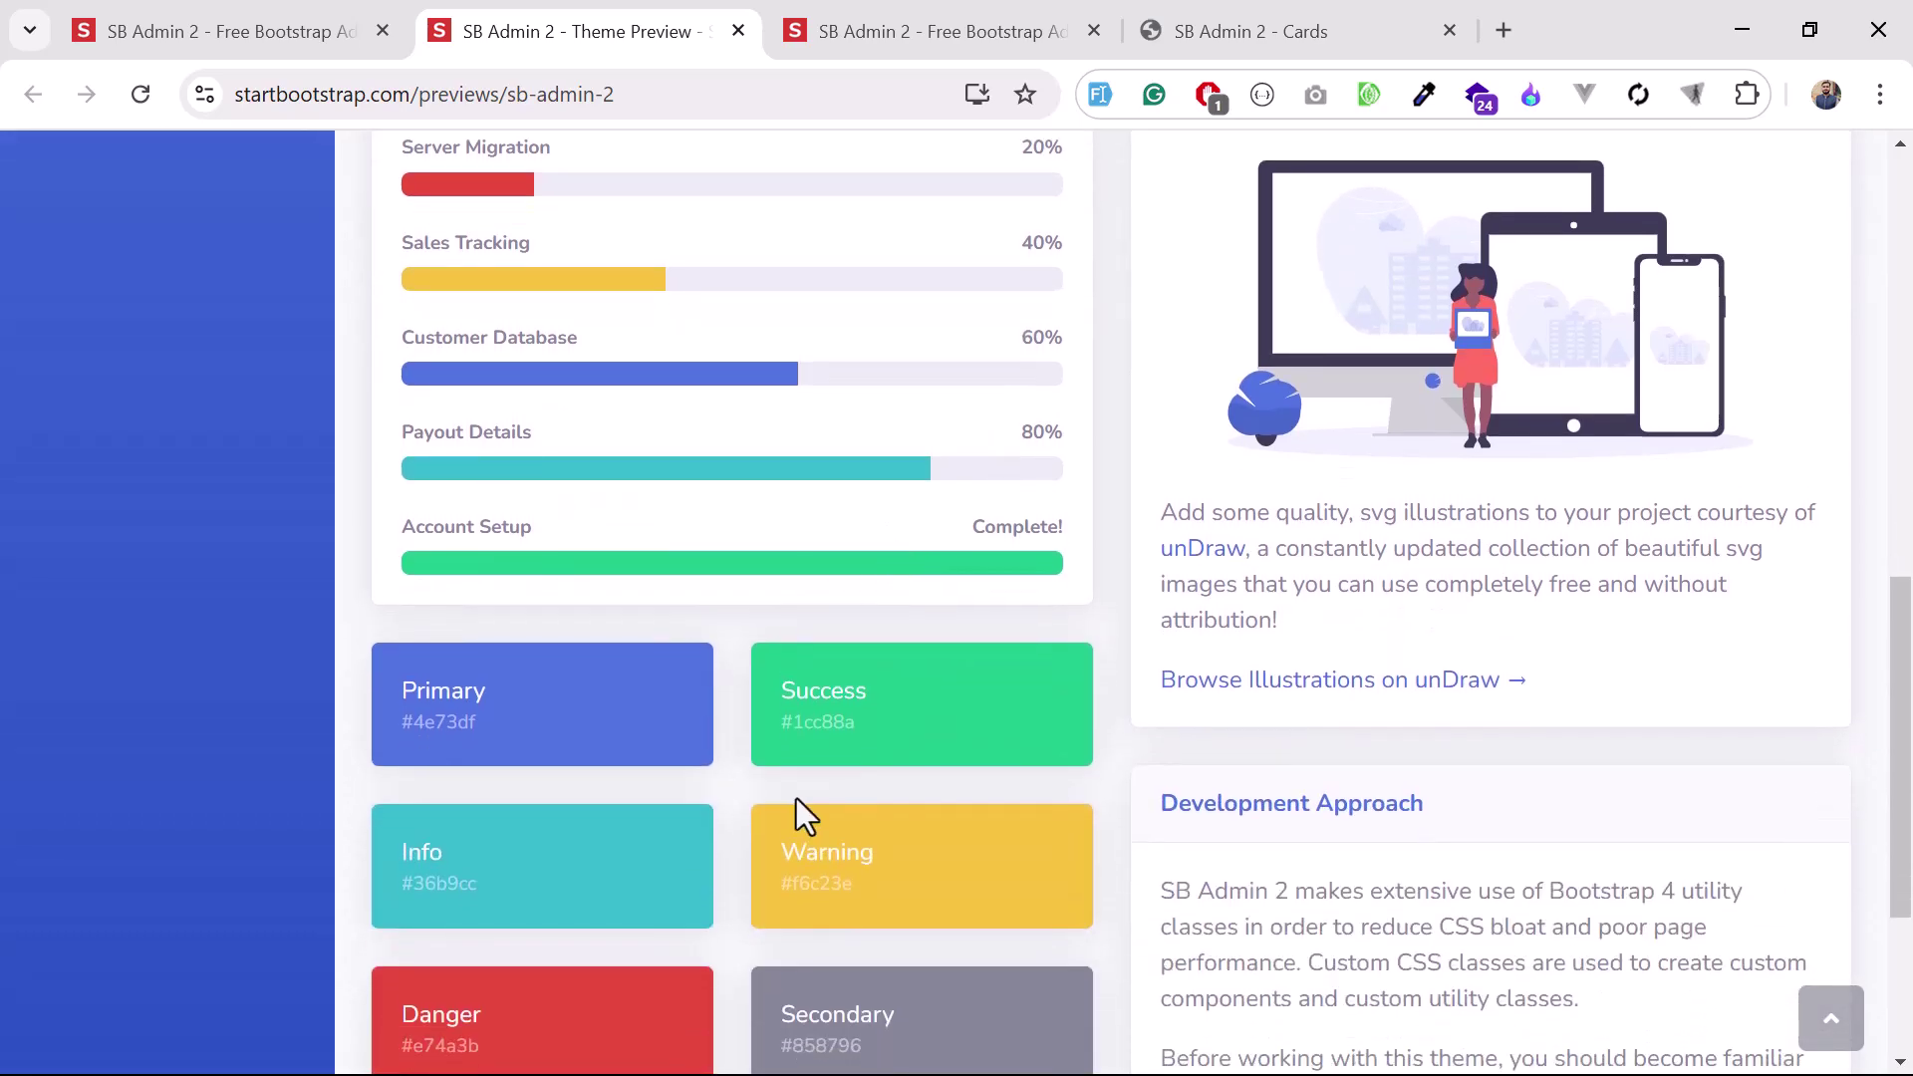
scroll(853, 748, down, 3)
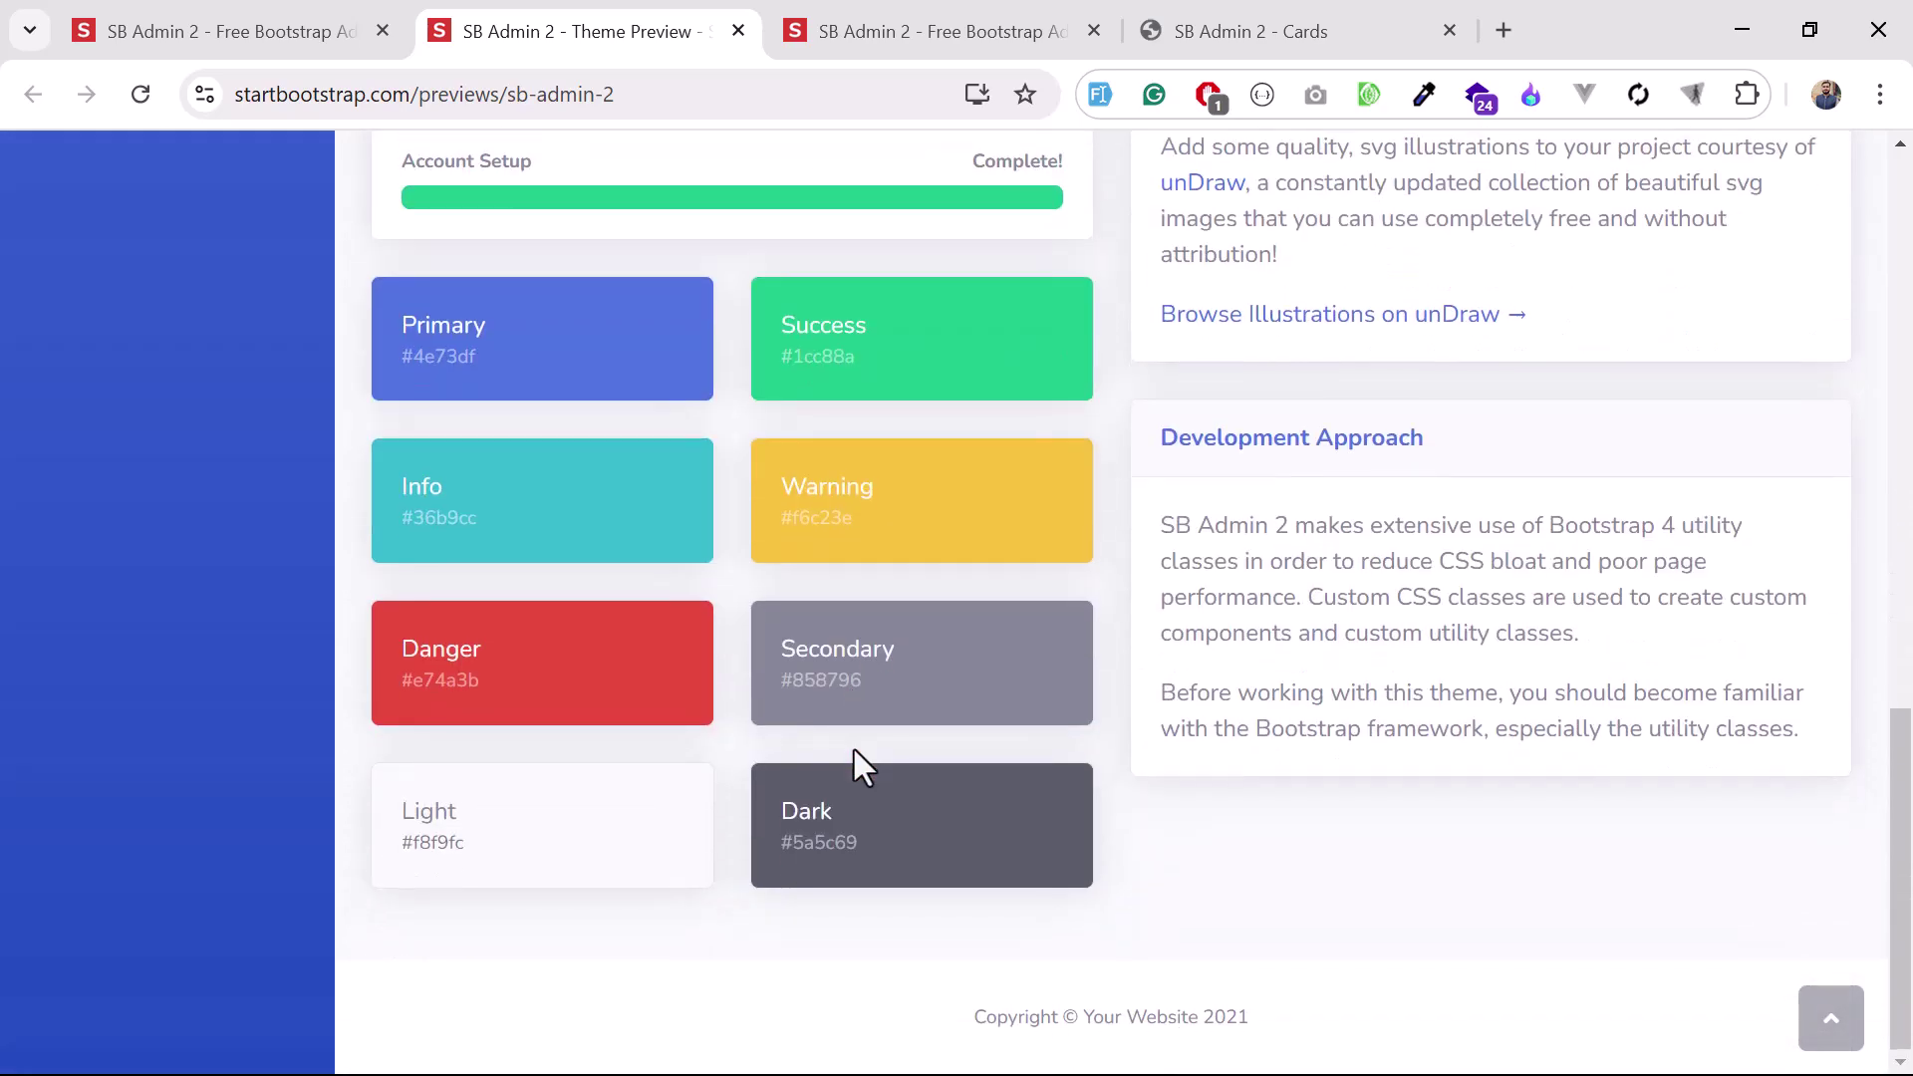
scroll(853, 749, up, 6)
scroll(852, 749, up, 4)
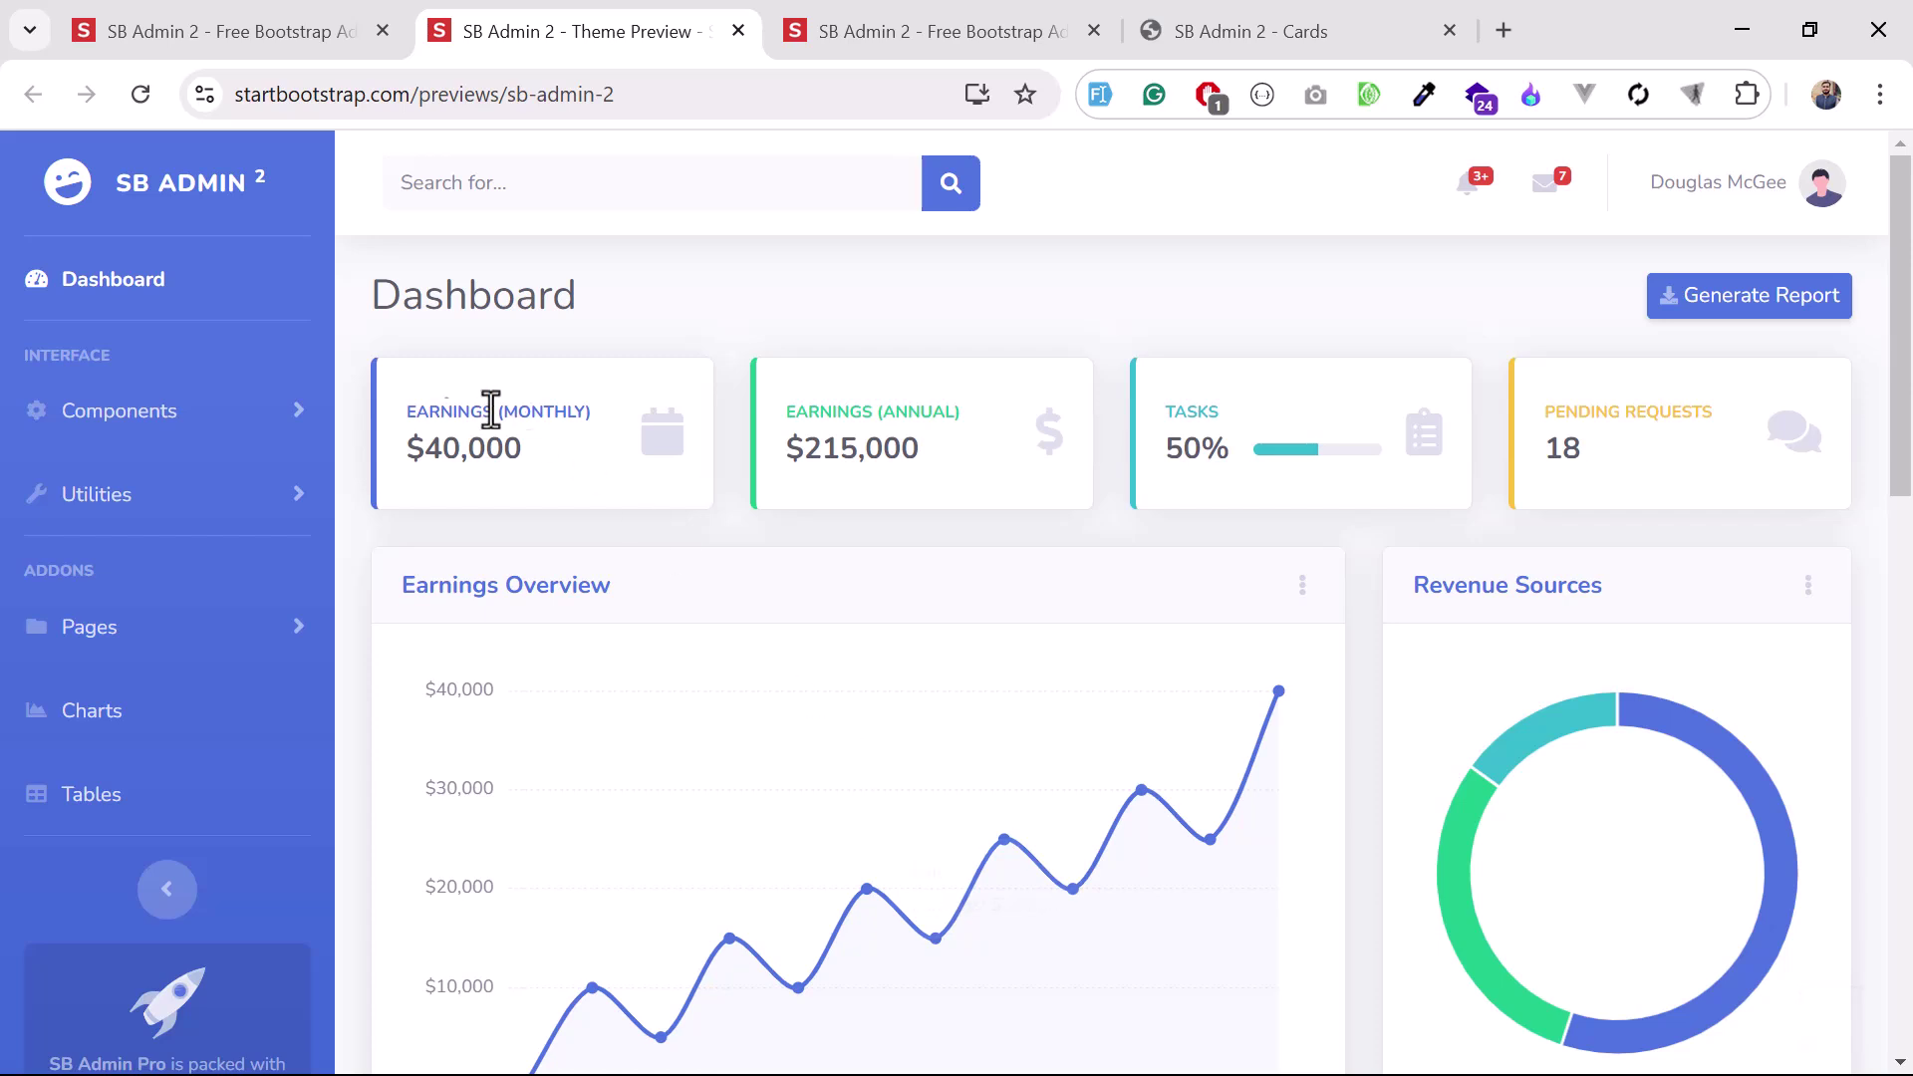
drag(444, 414, 519, 446)
click(518, 445)
drag(915, 449, 868, 448)
click(912, 448)
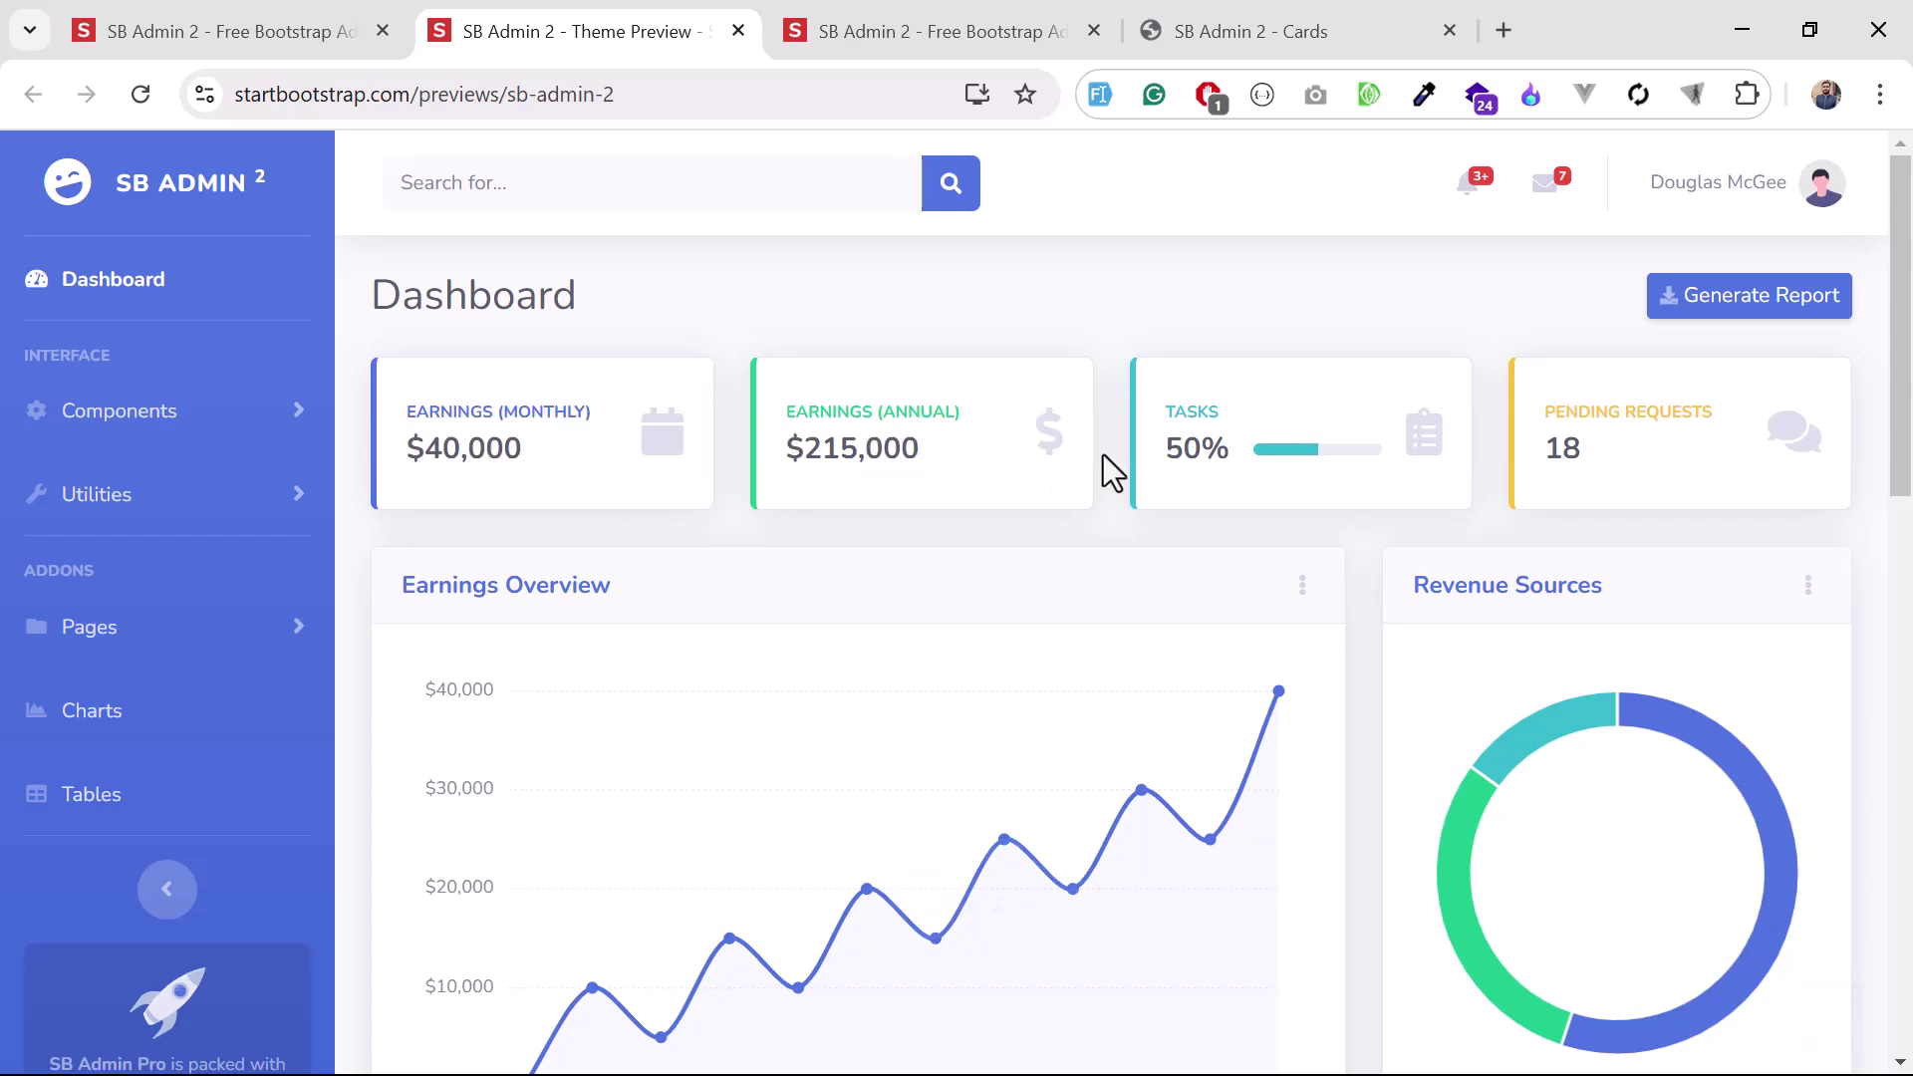
click(525, 206)
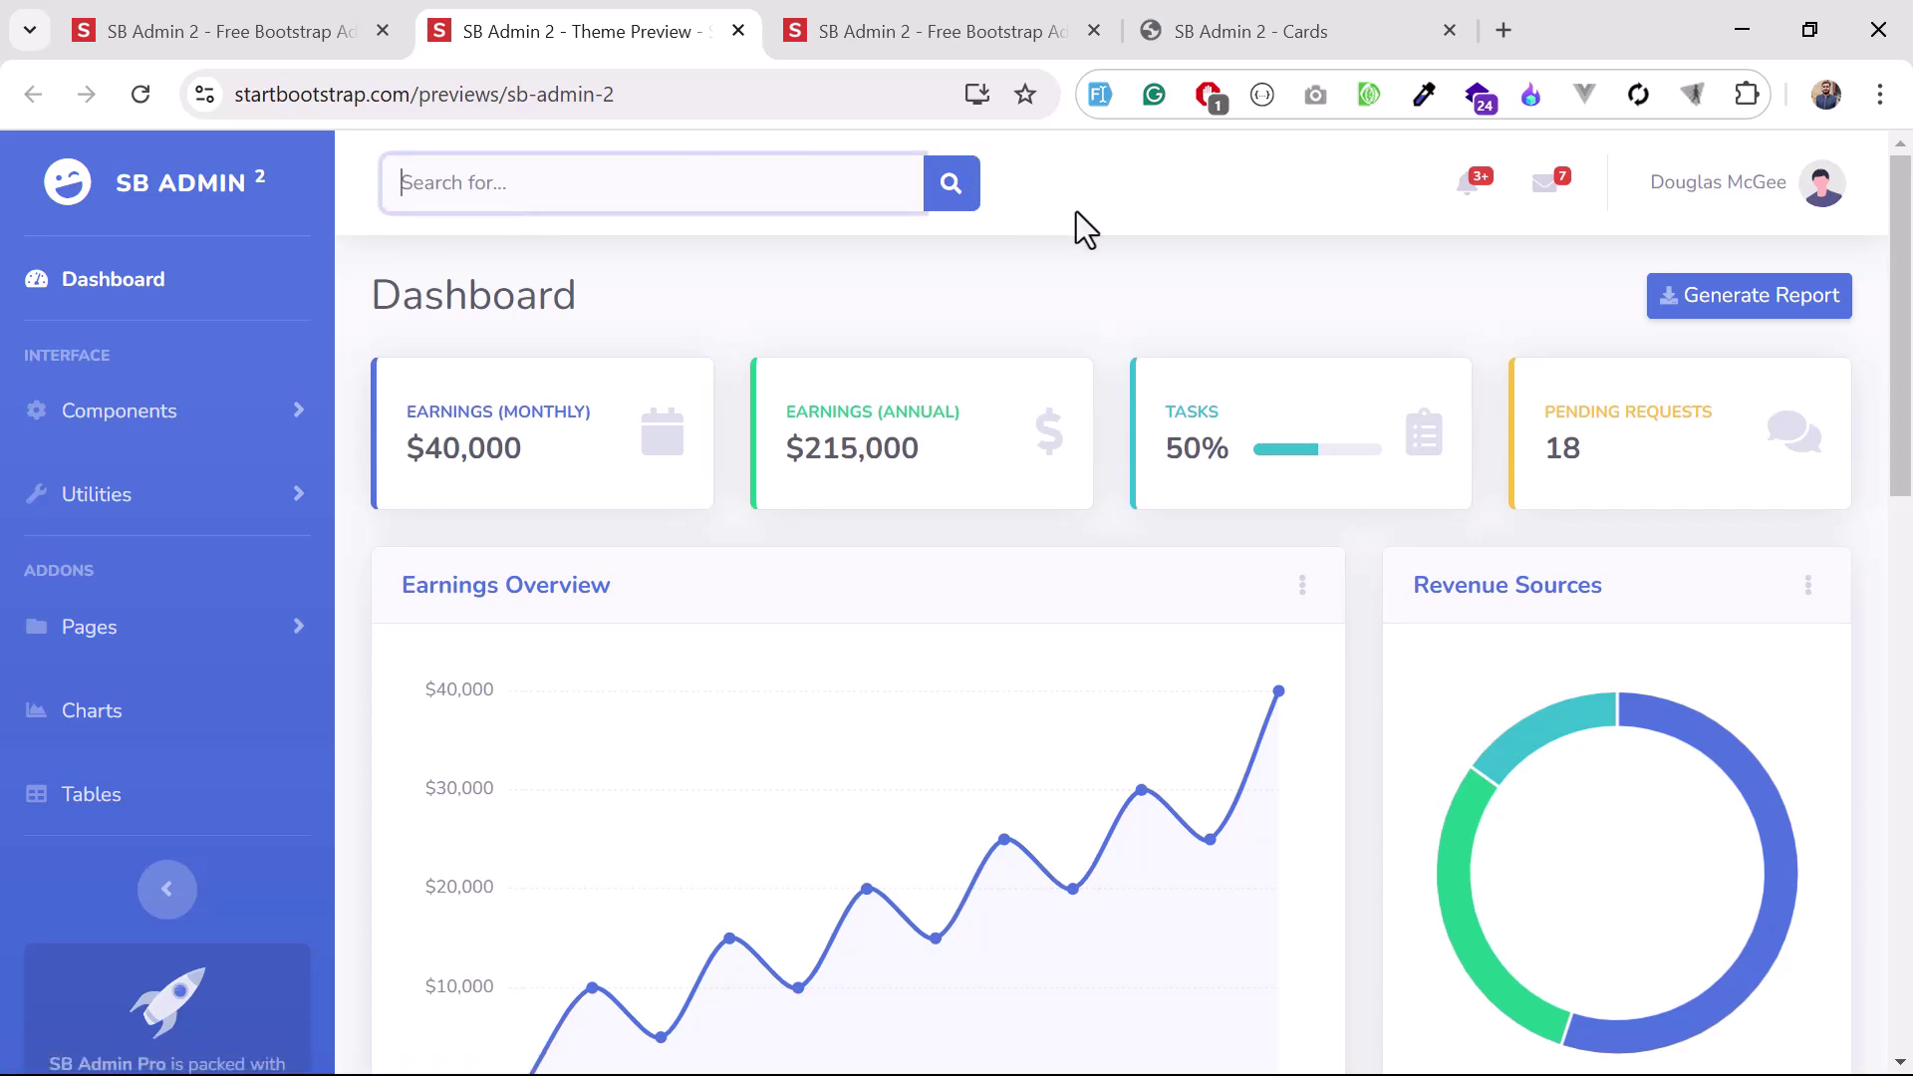
click(1105, 217)
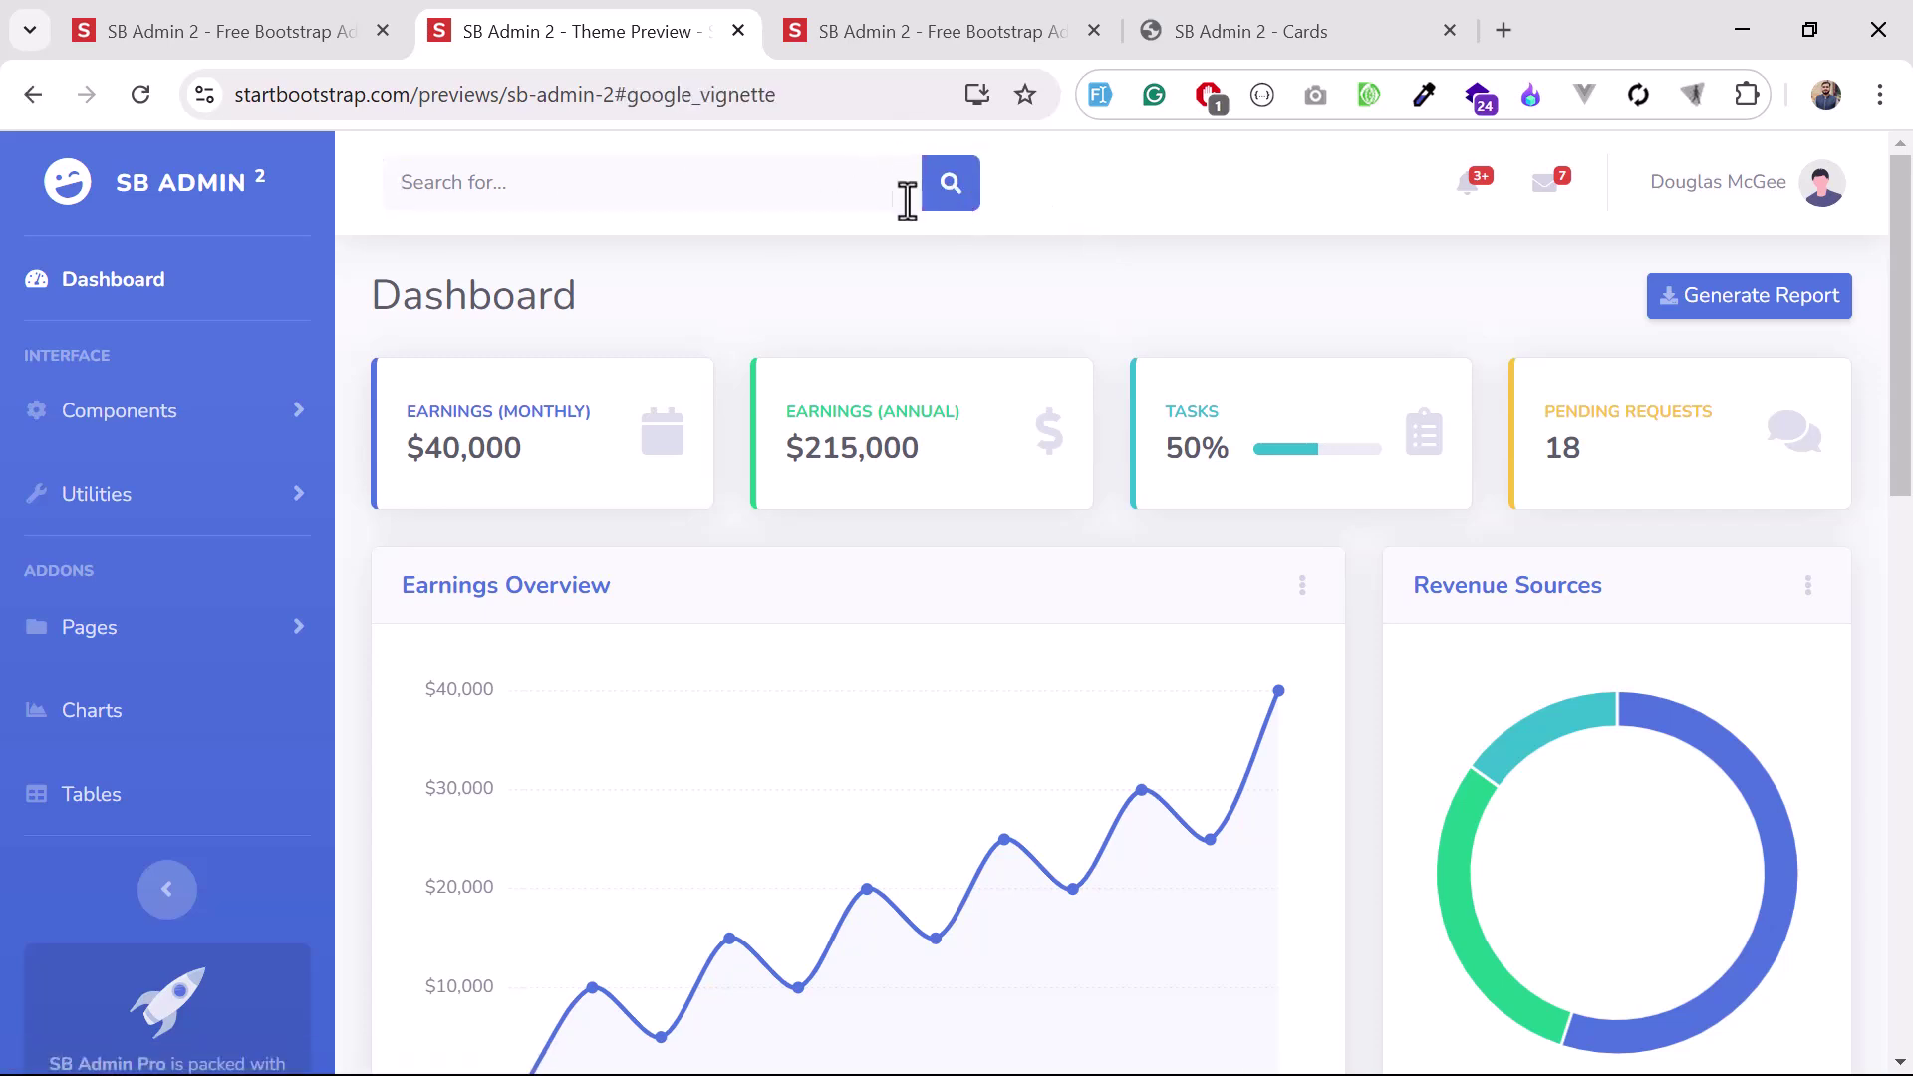
click(1468, 186)
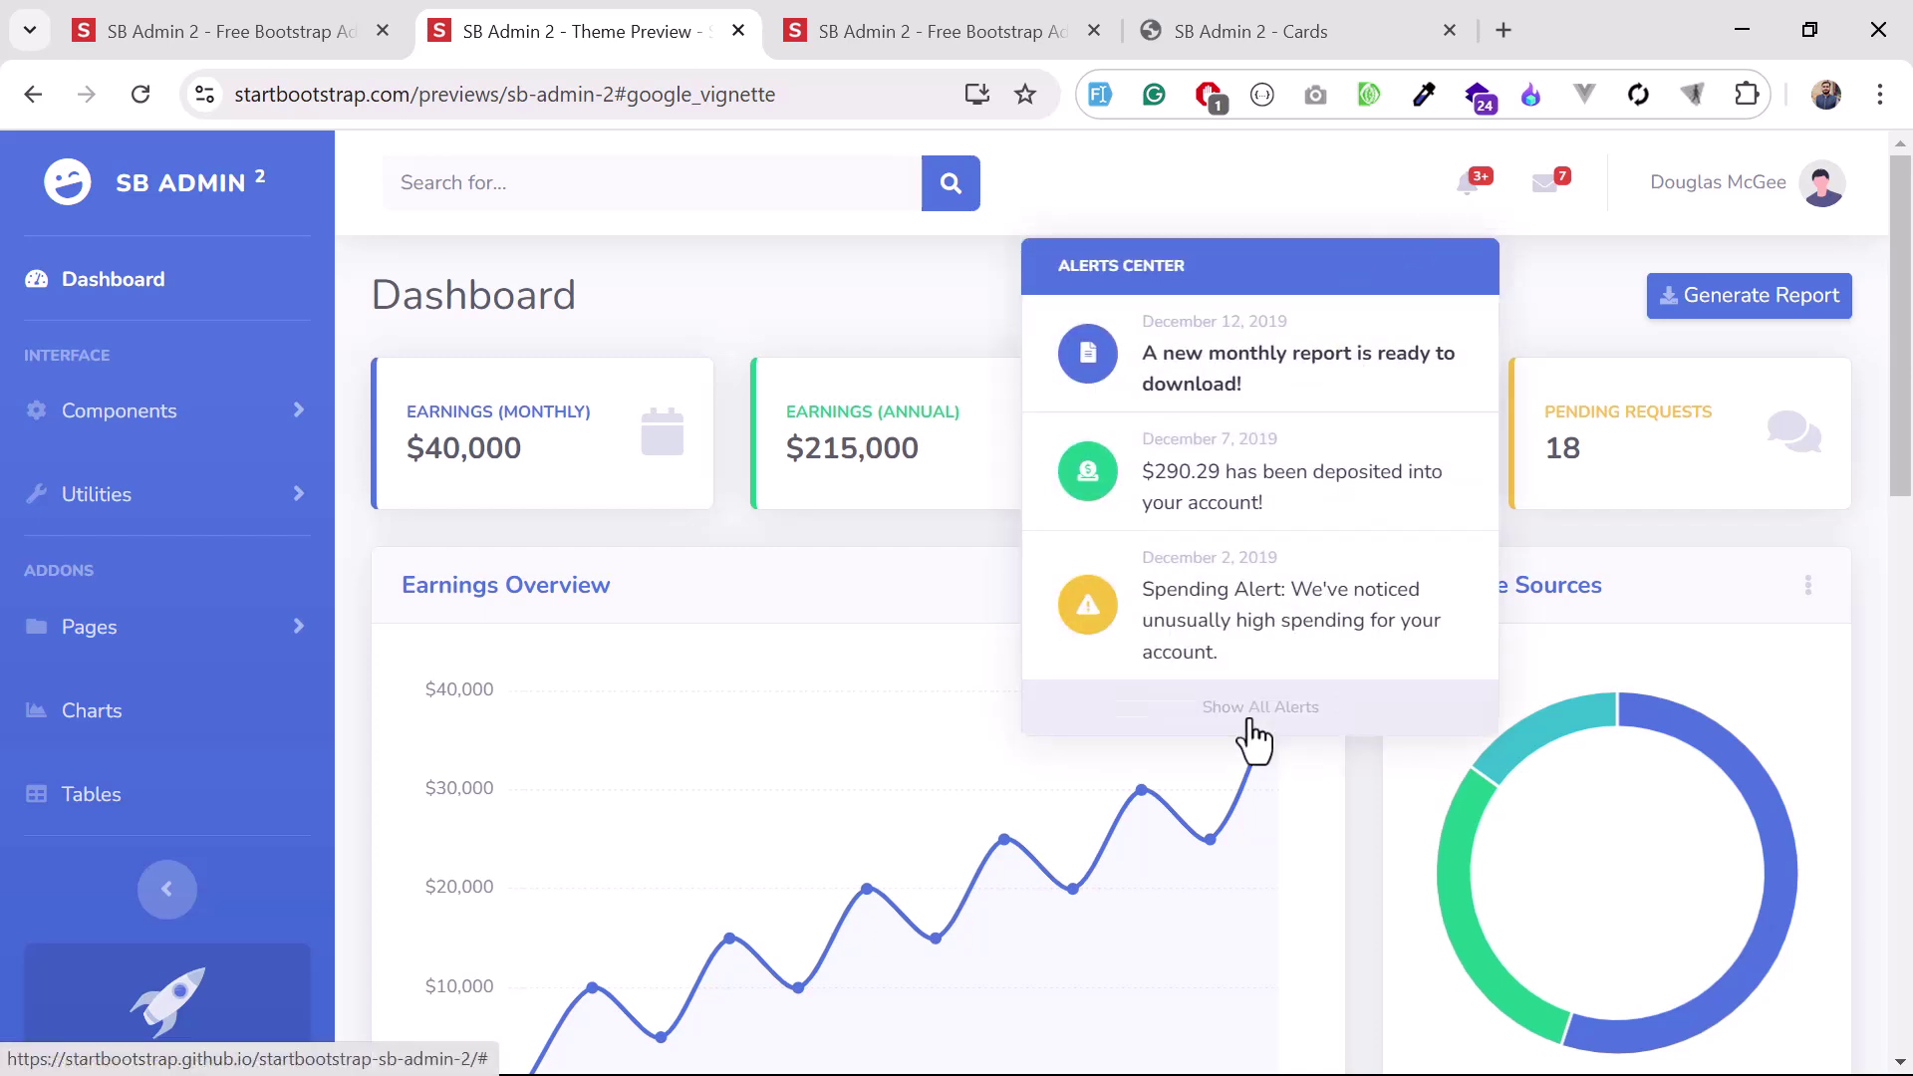
click(1547, 186)
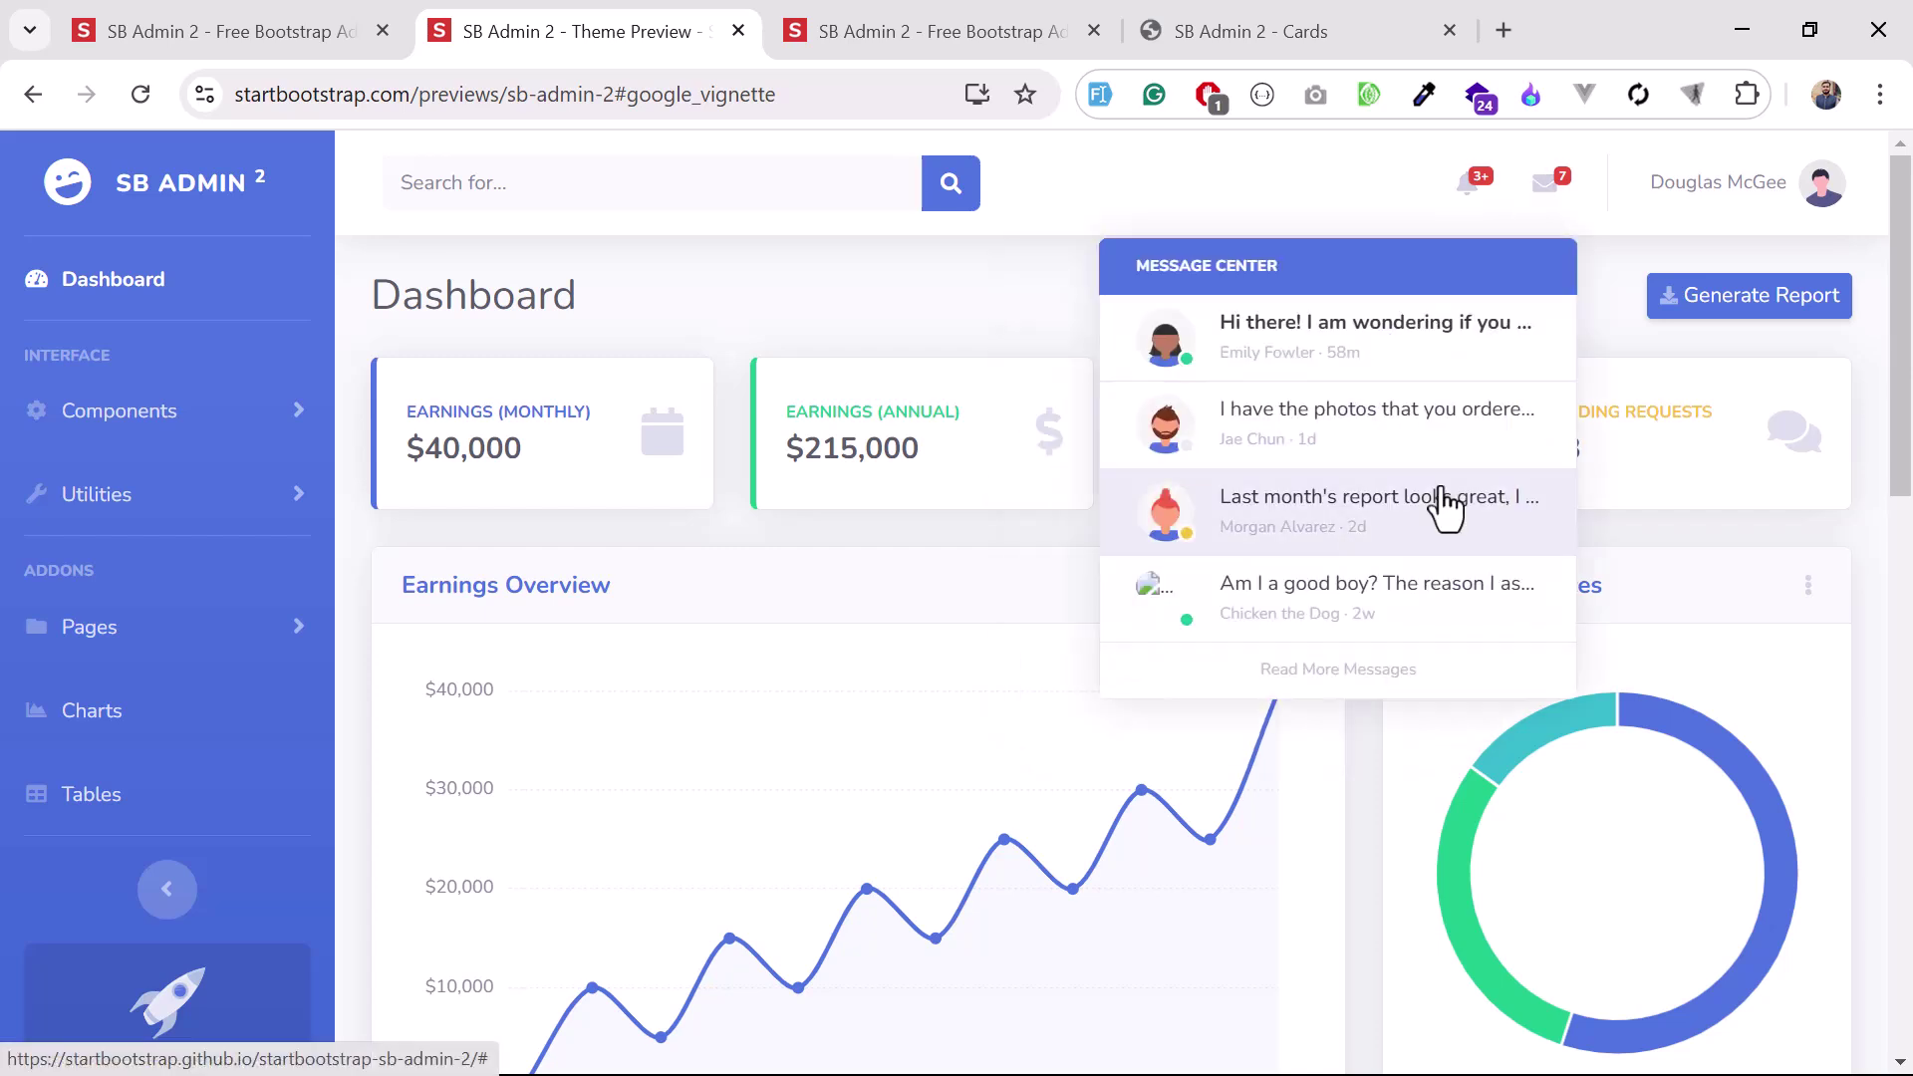
click(1823, 198)
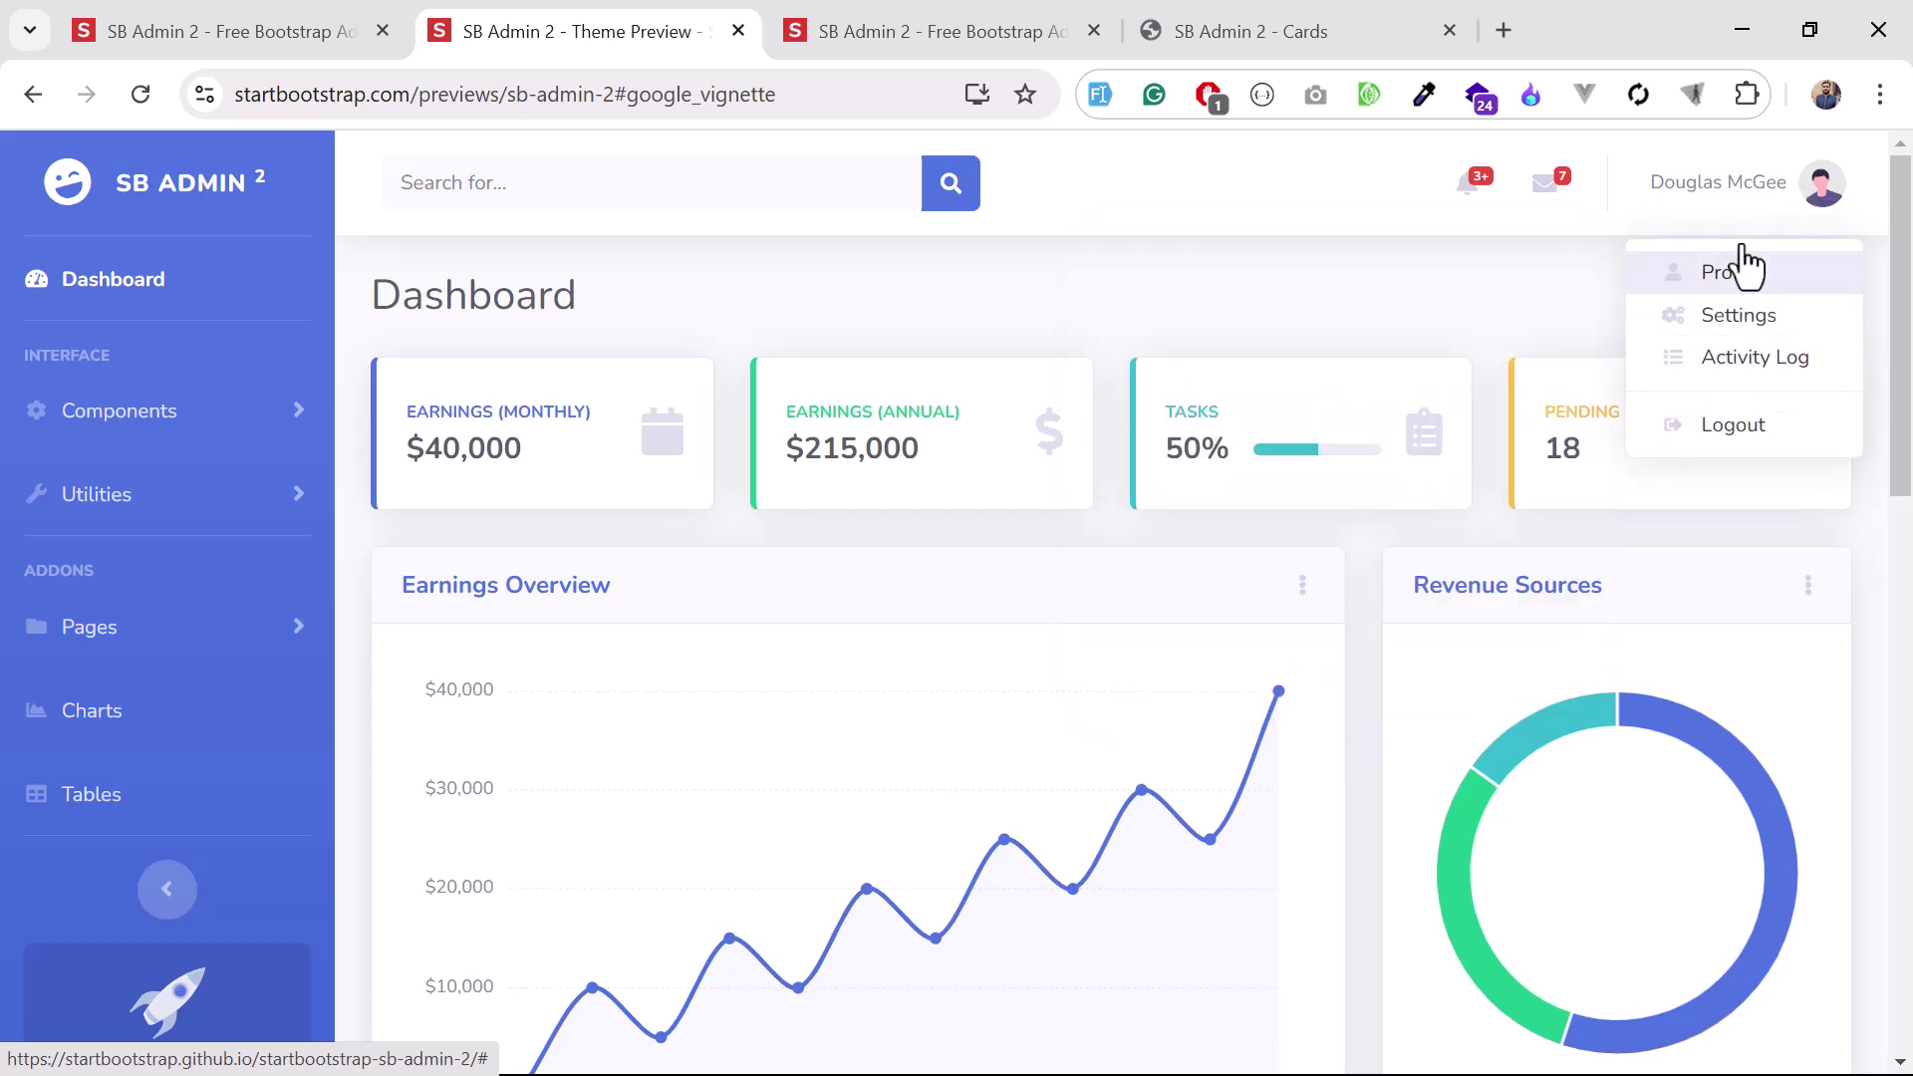
click(1568, 274)
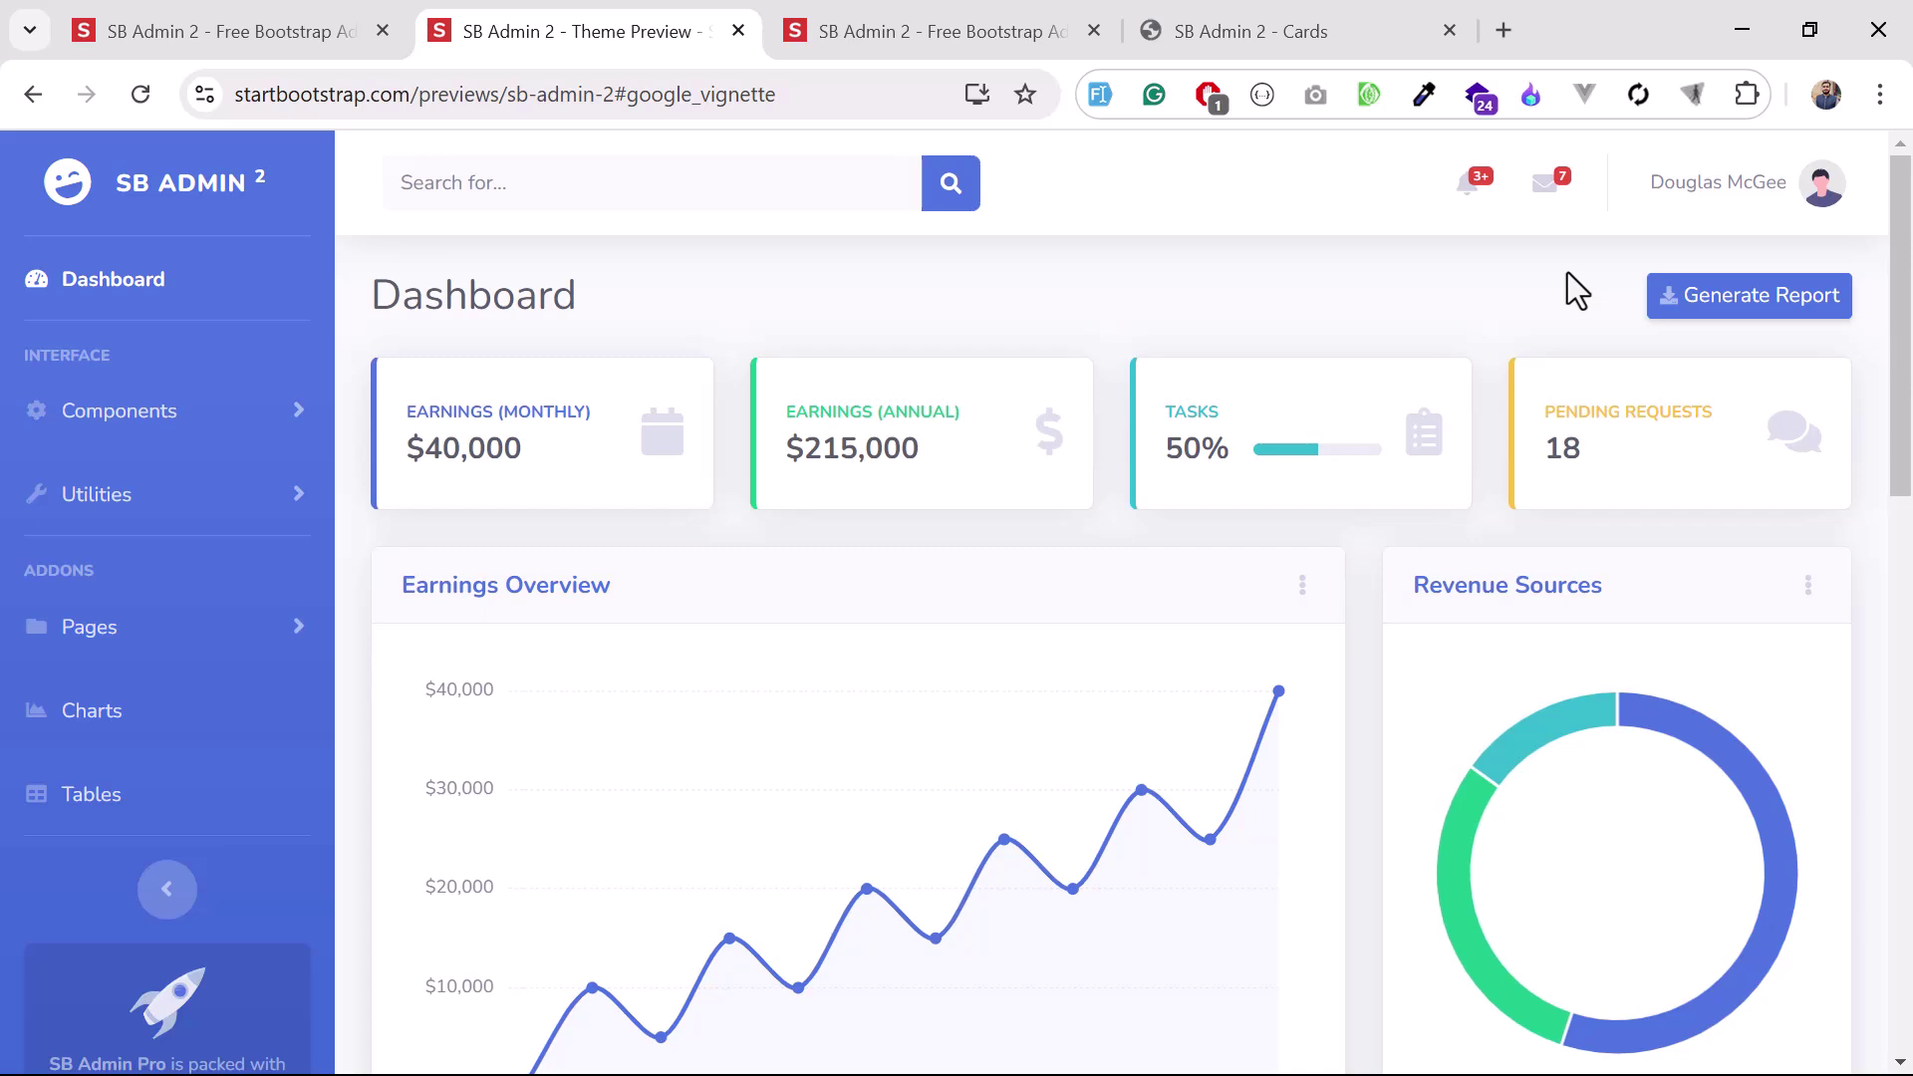
Expand and collapse the Components and Utilities sidebar menus, then expand Pages.
click(167, 430)
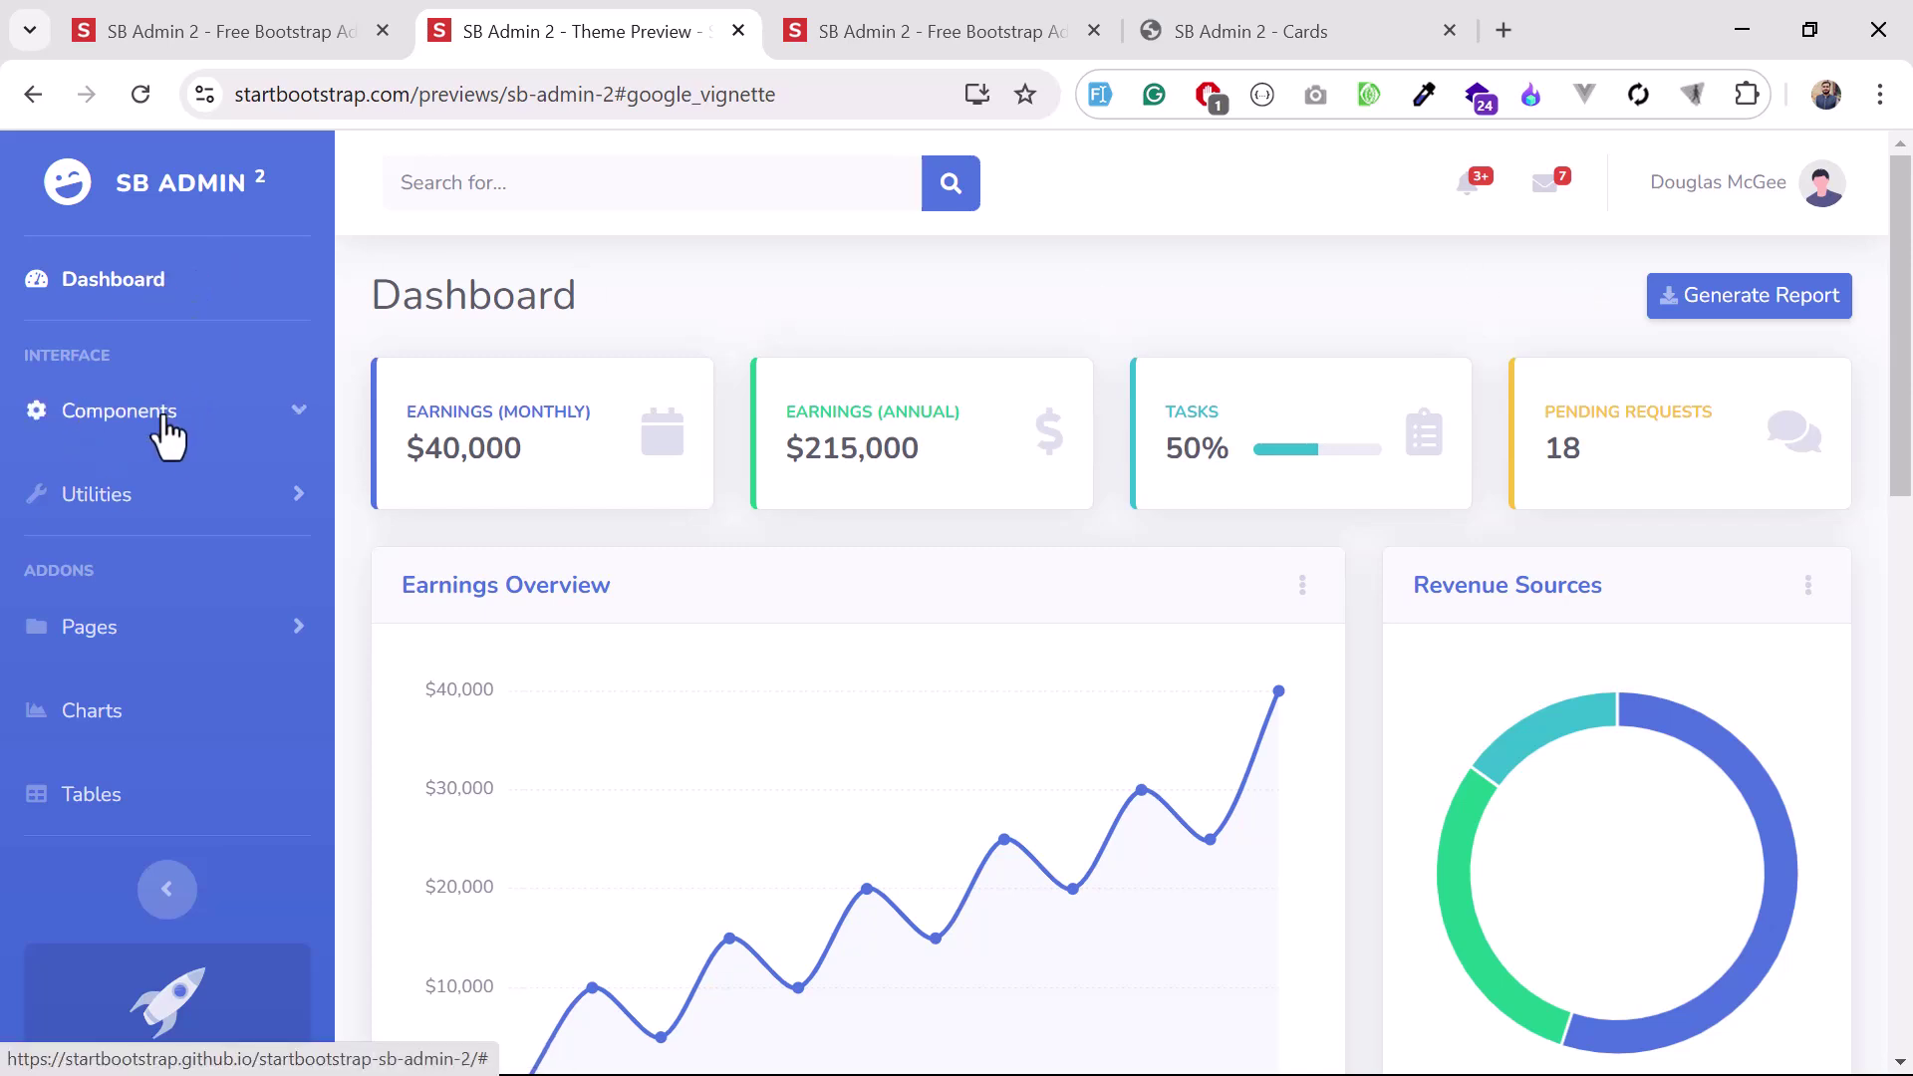
click(172, 407)
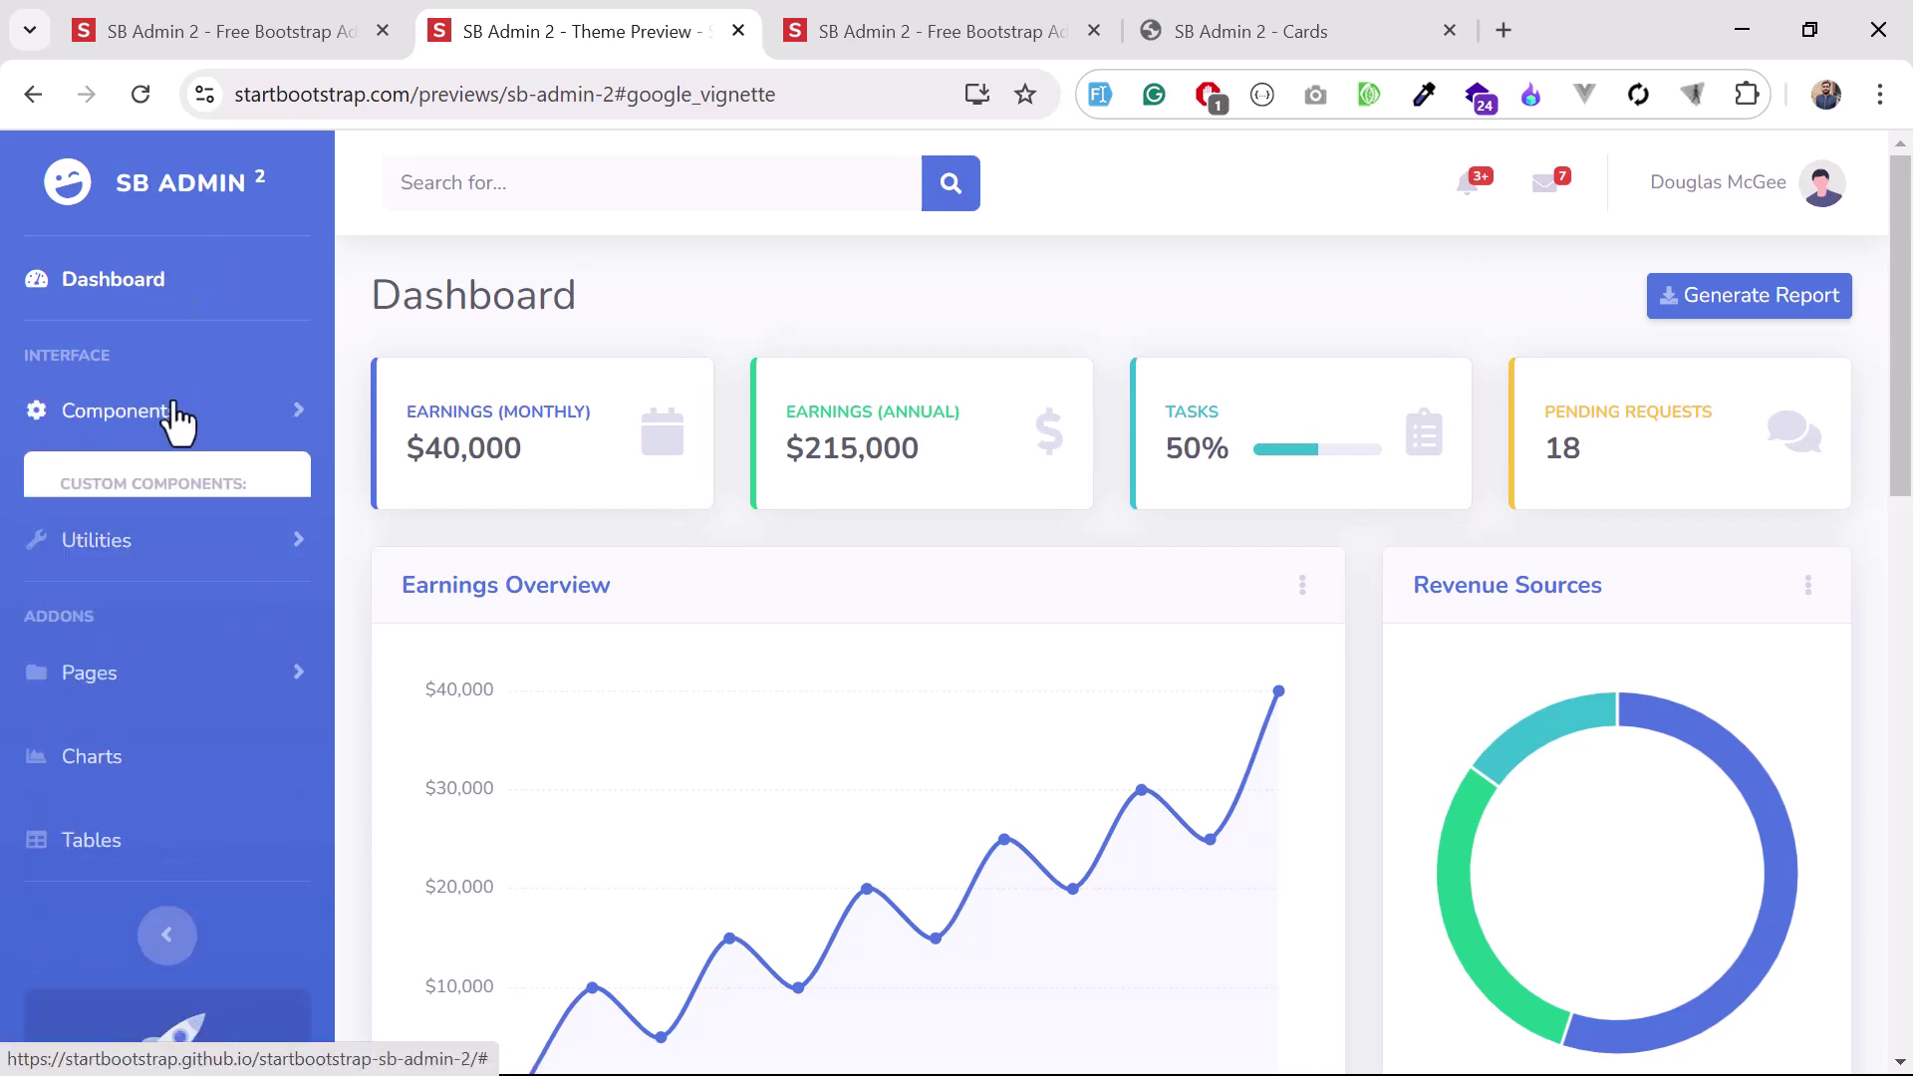
click(195, 493)
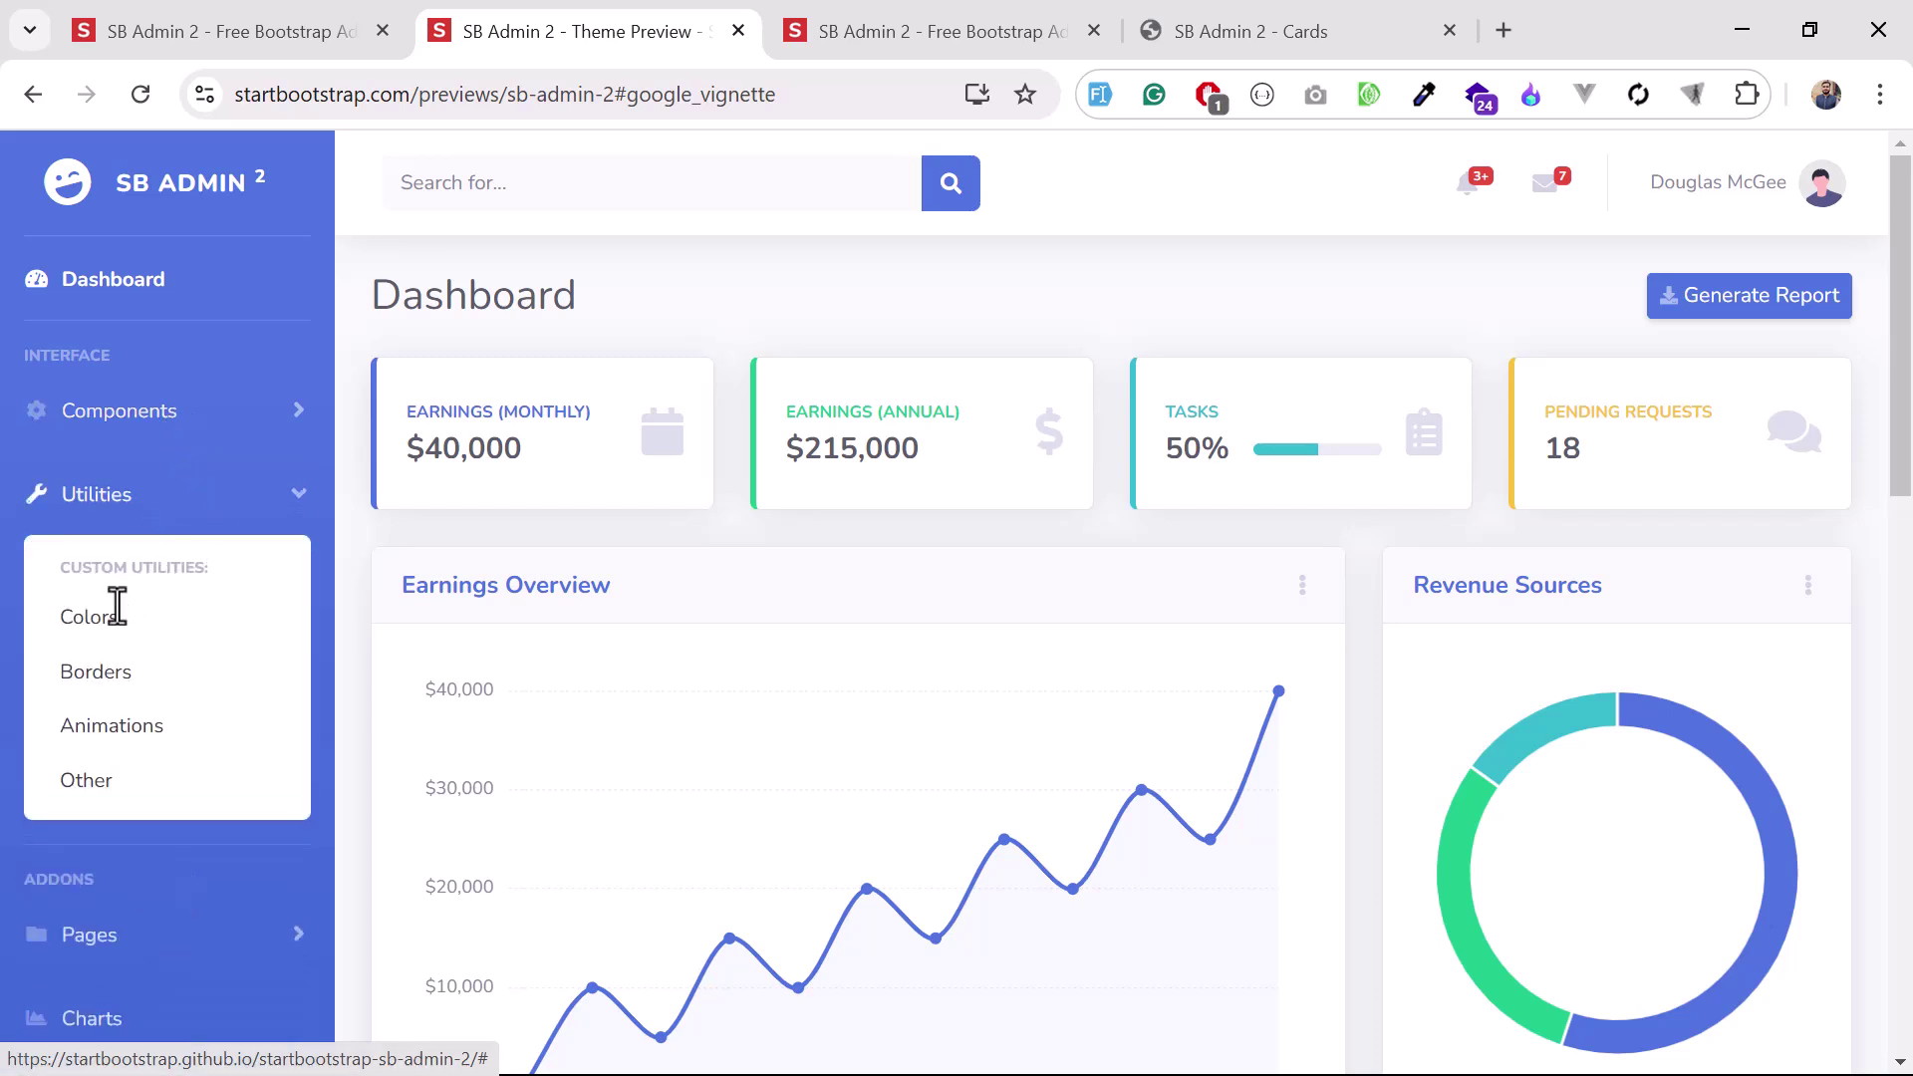
click(221, 506)
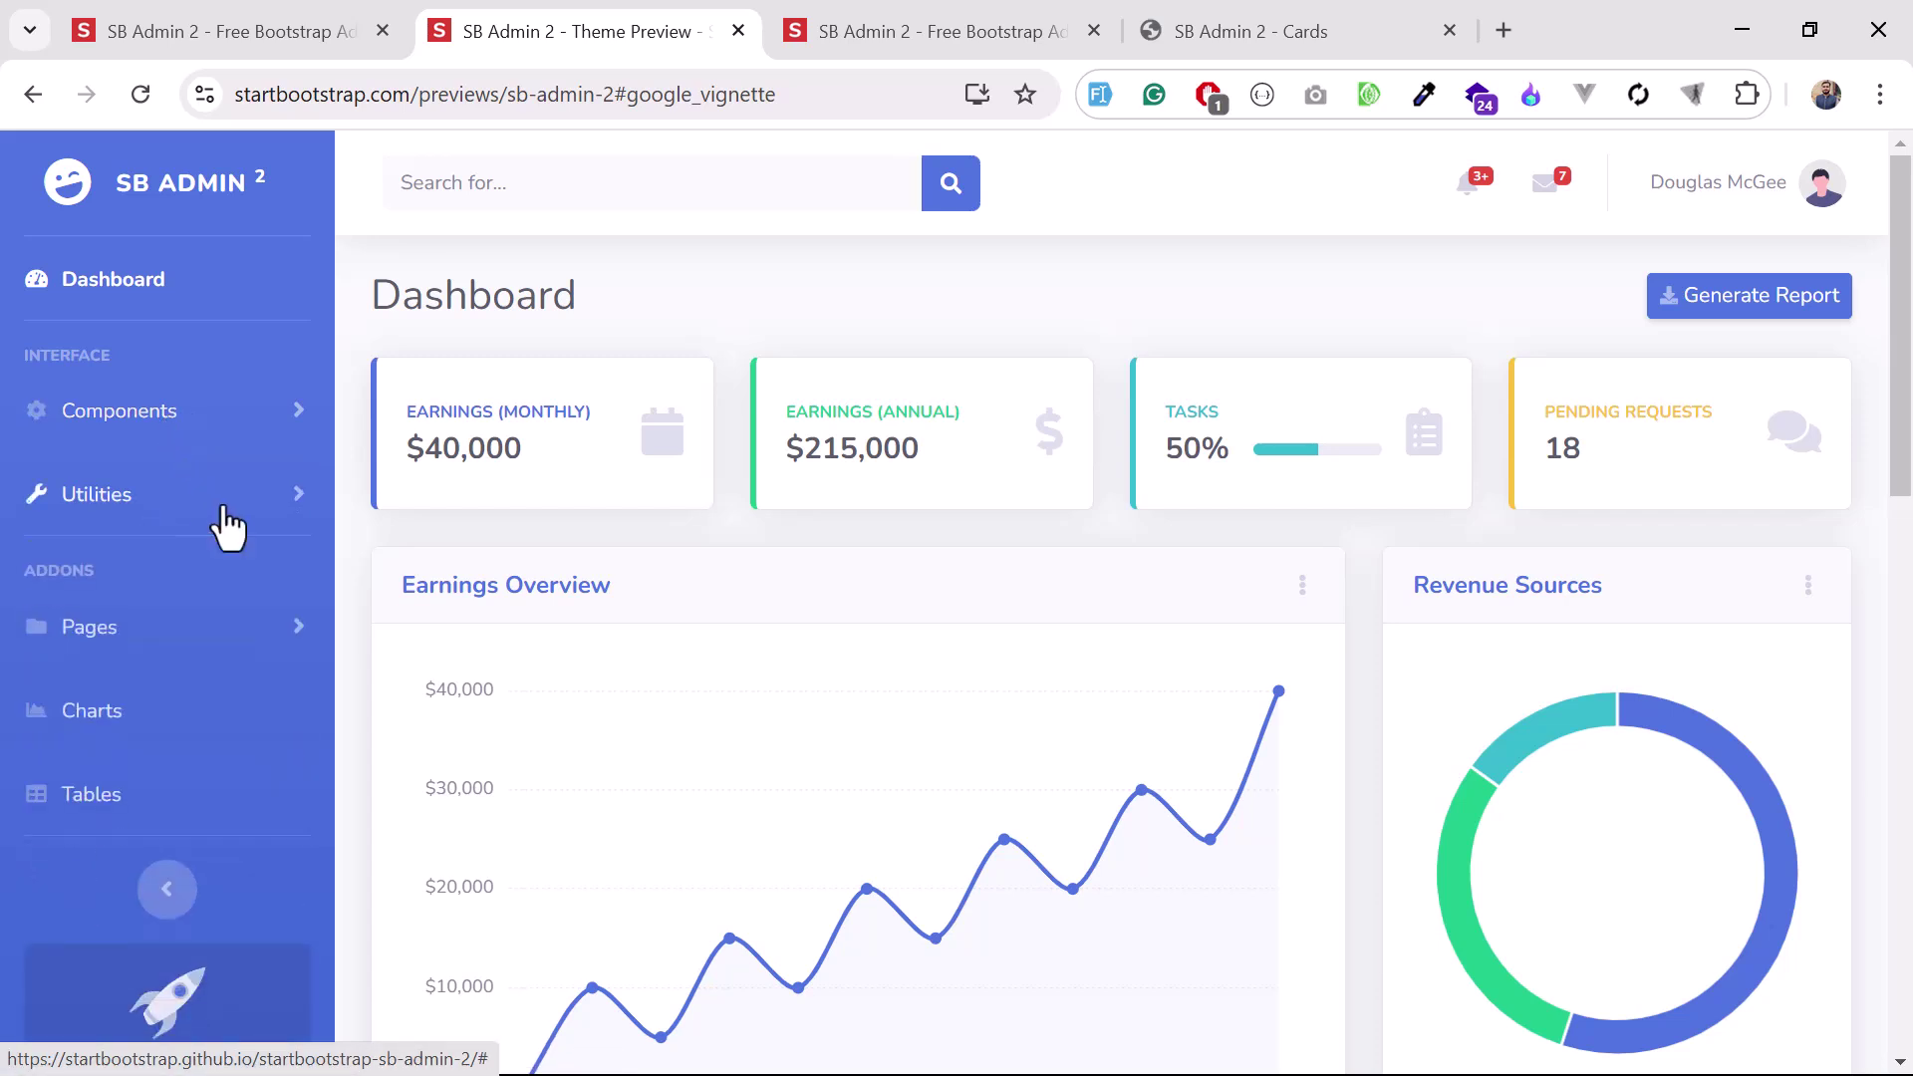
click(202, 649)
scroll(201, 650, down, 1)
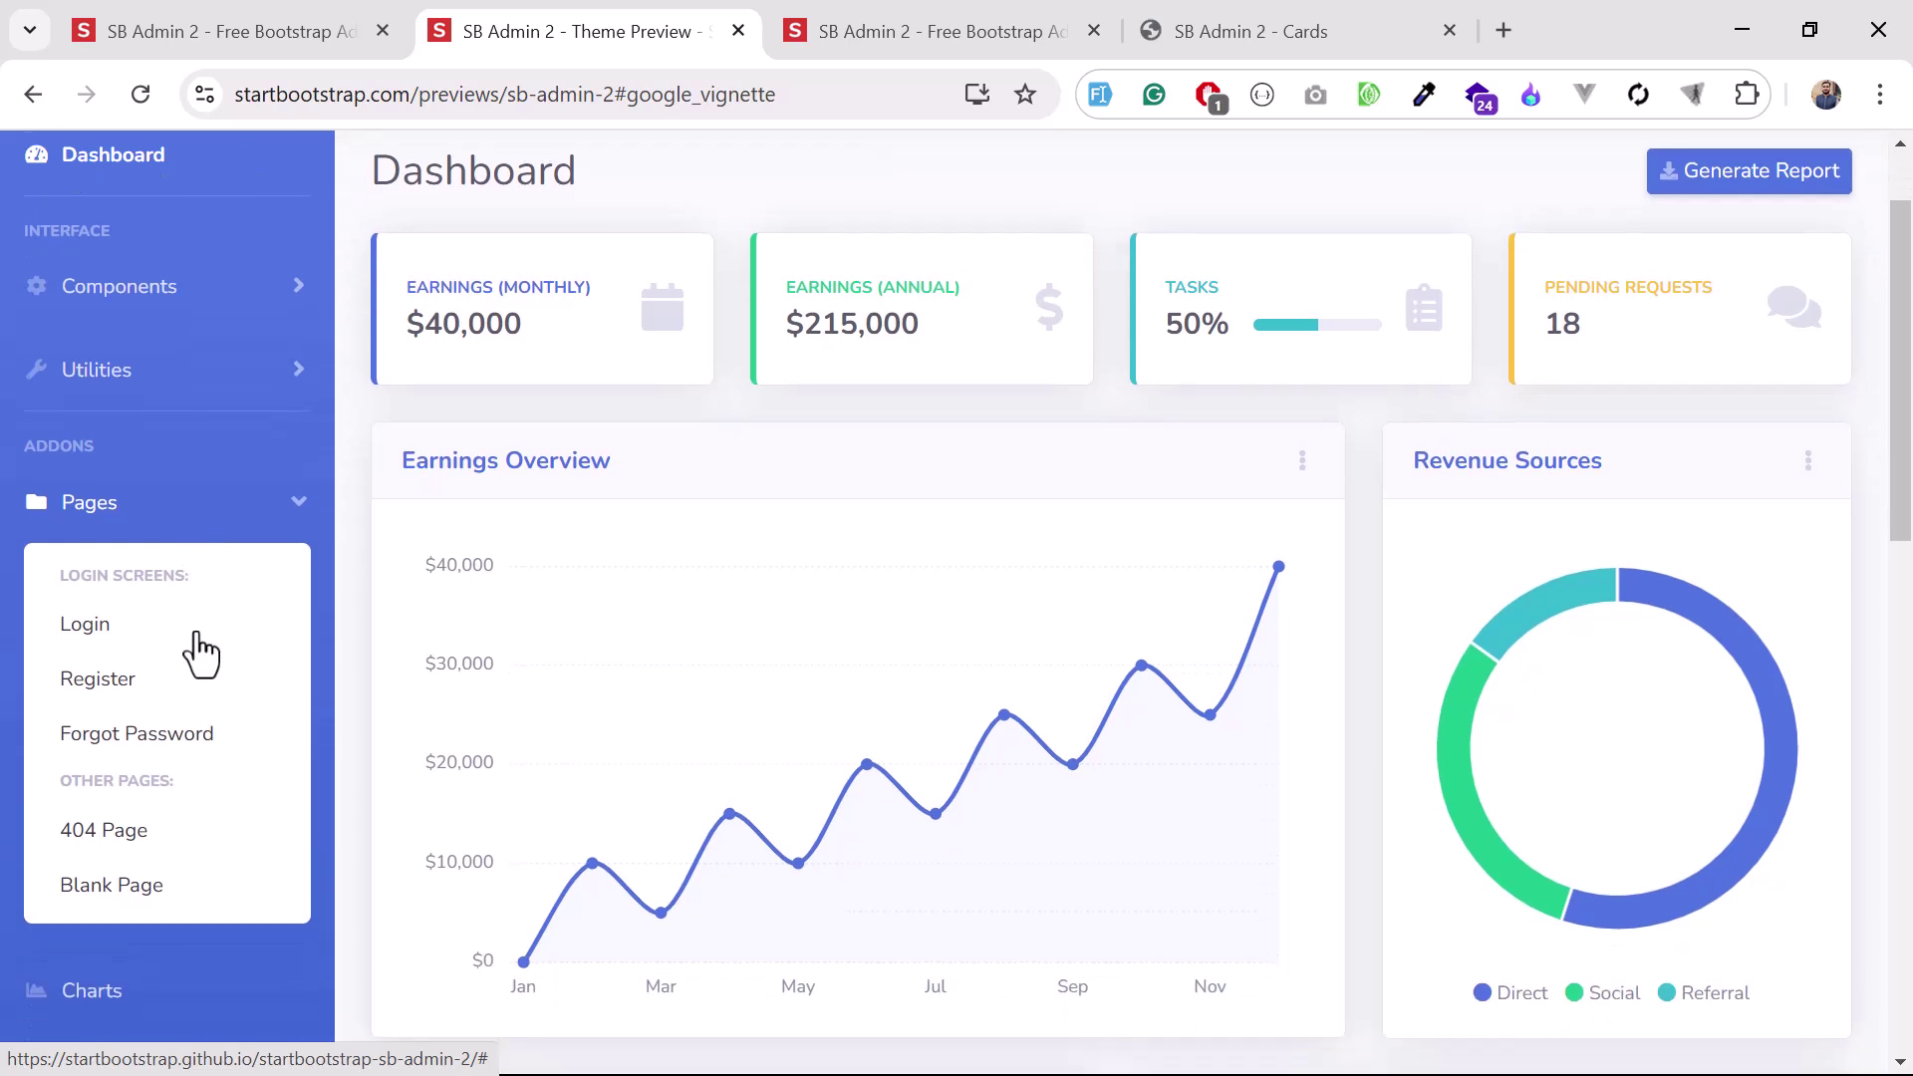
View the Login demo page, return to the Dashboard, and open the 404 Page.
click(145, 633)
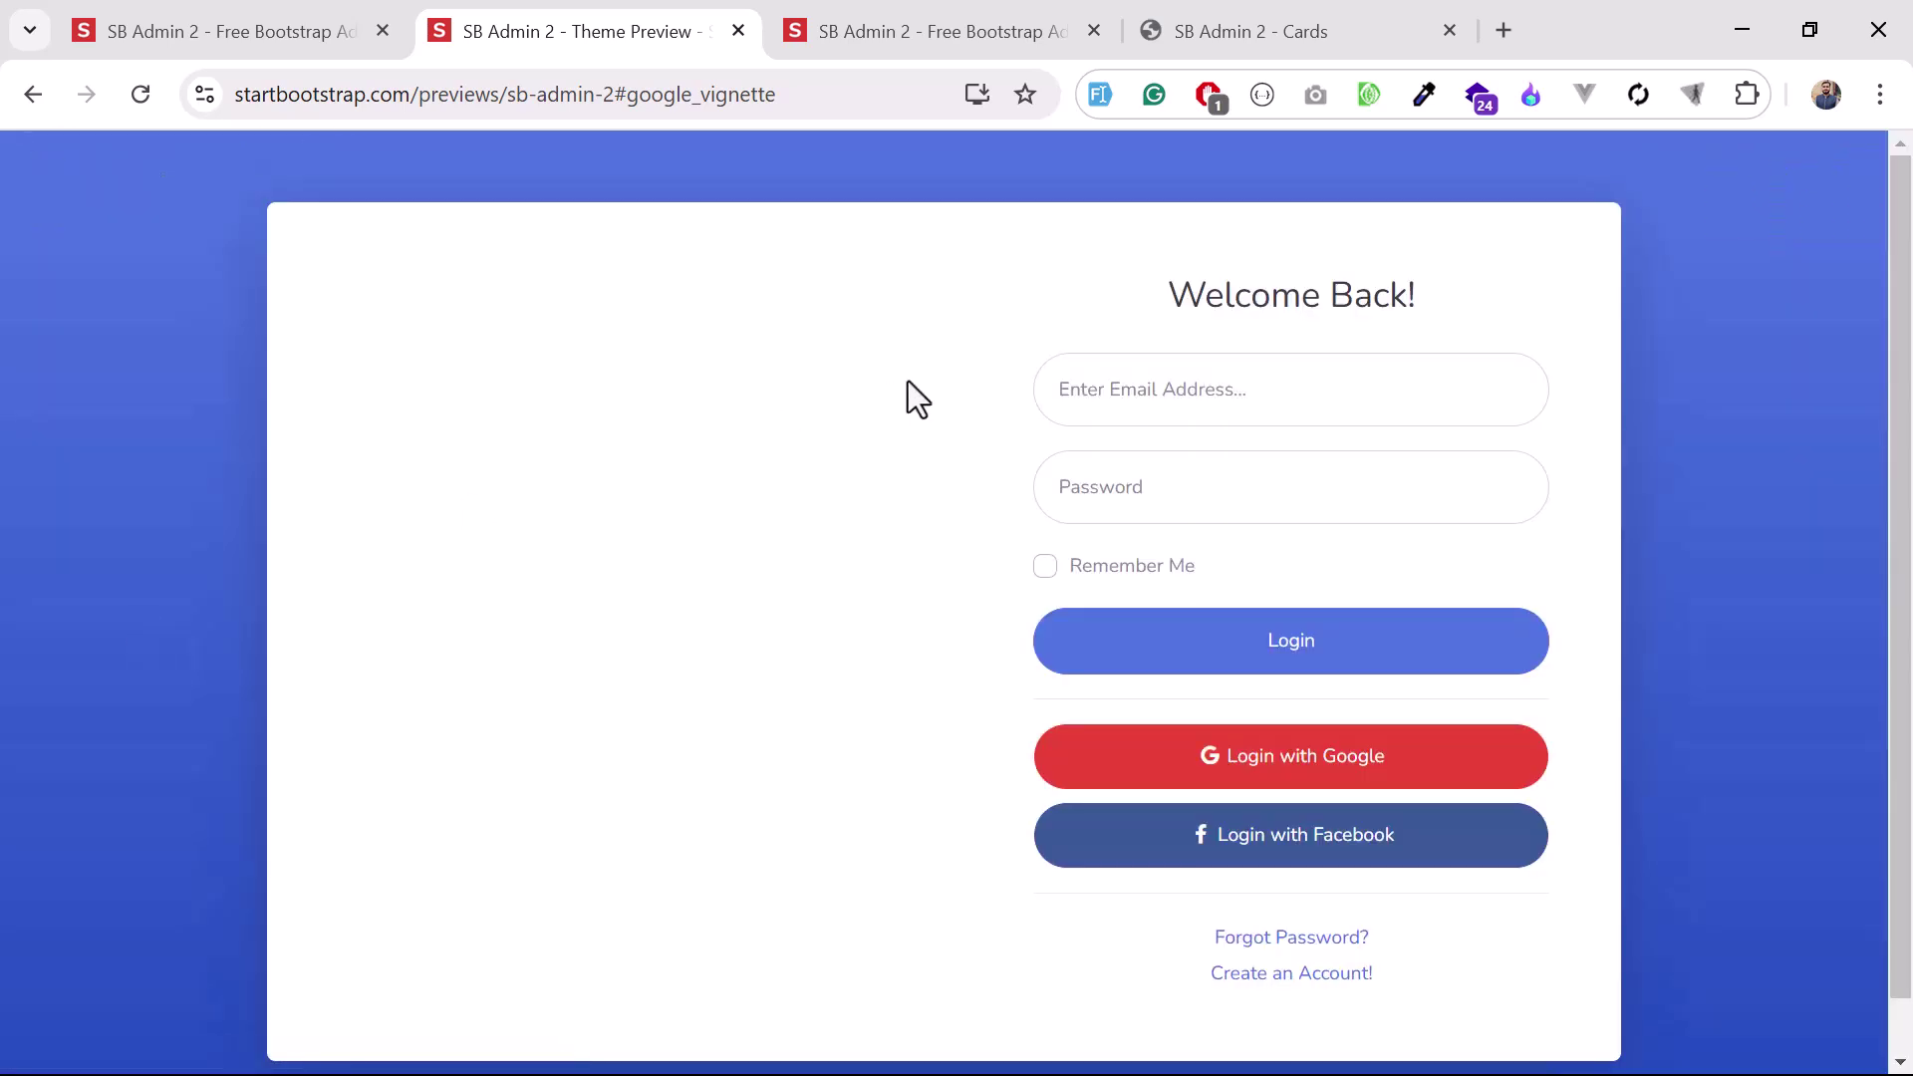
click(1087, 394)
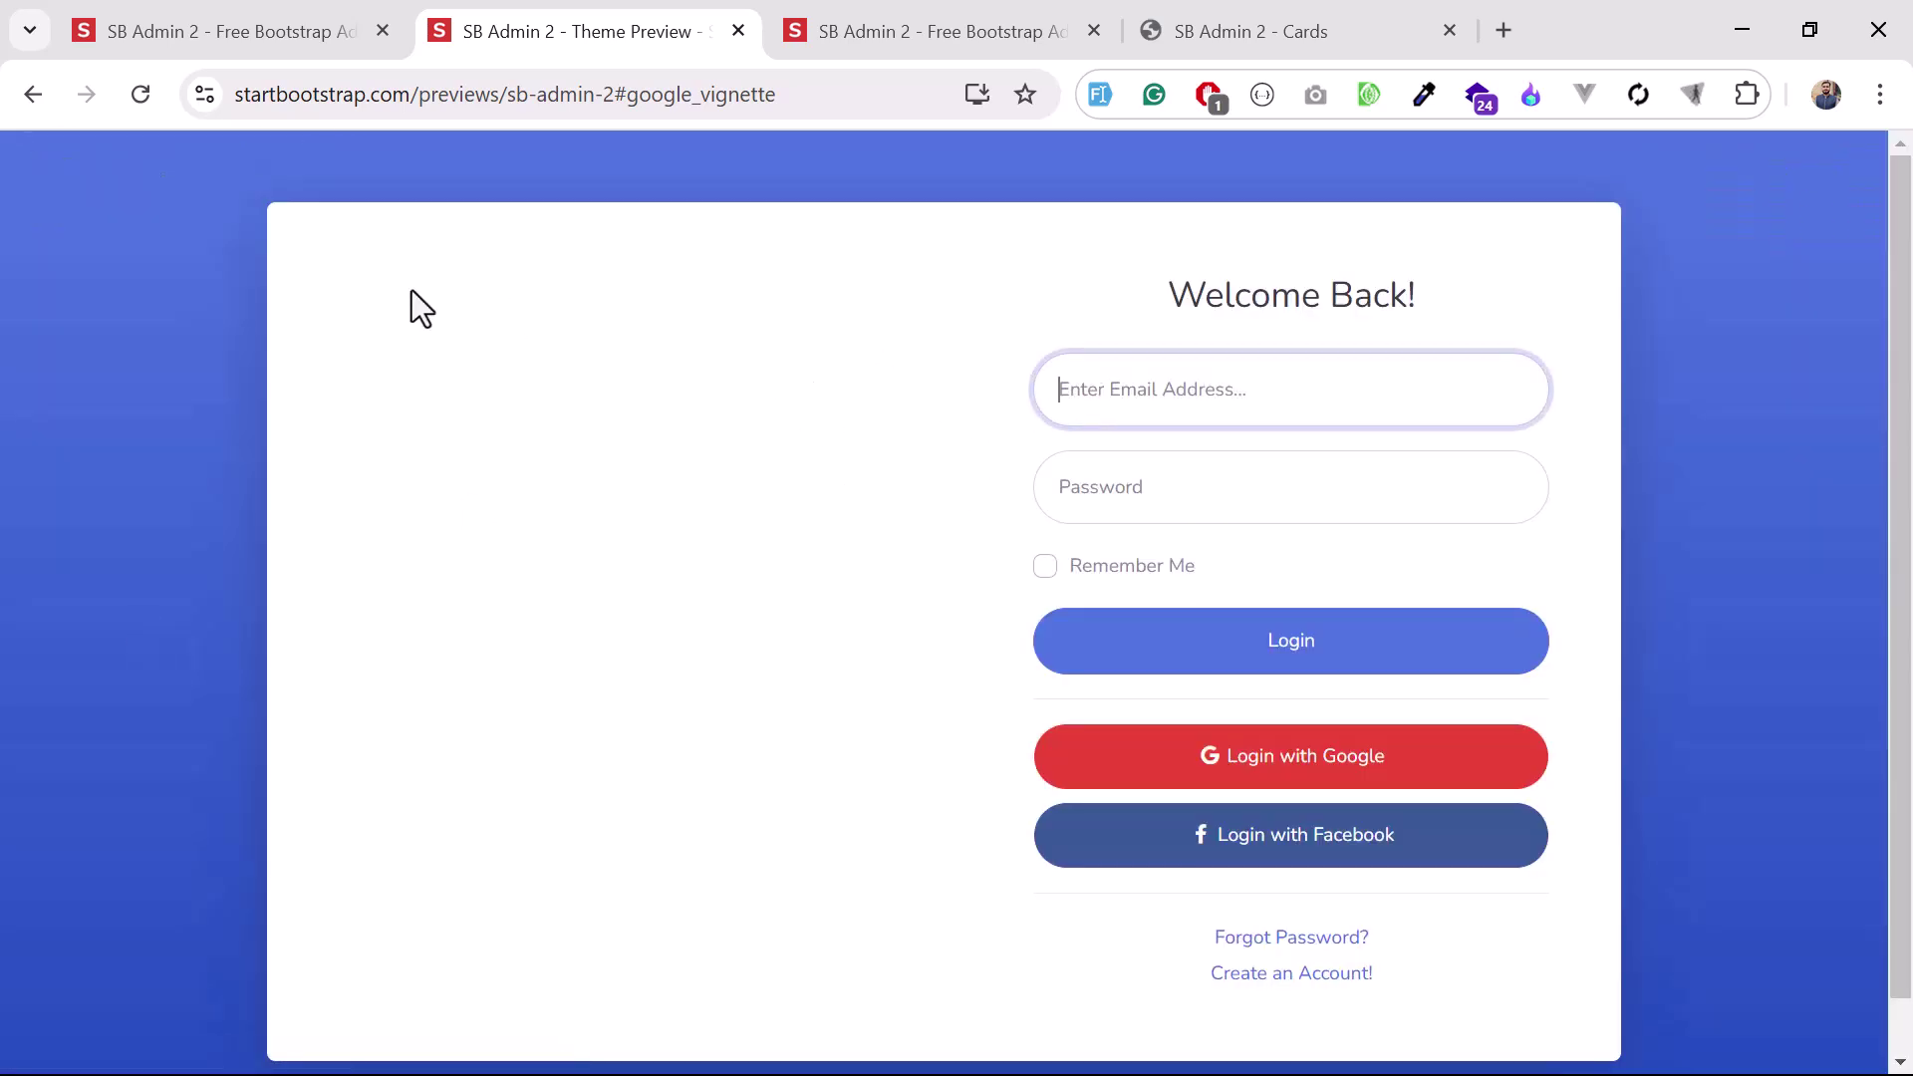
click(27, 96)
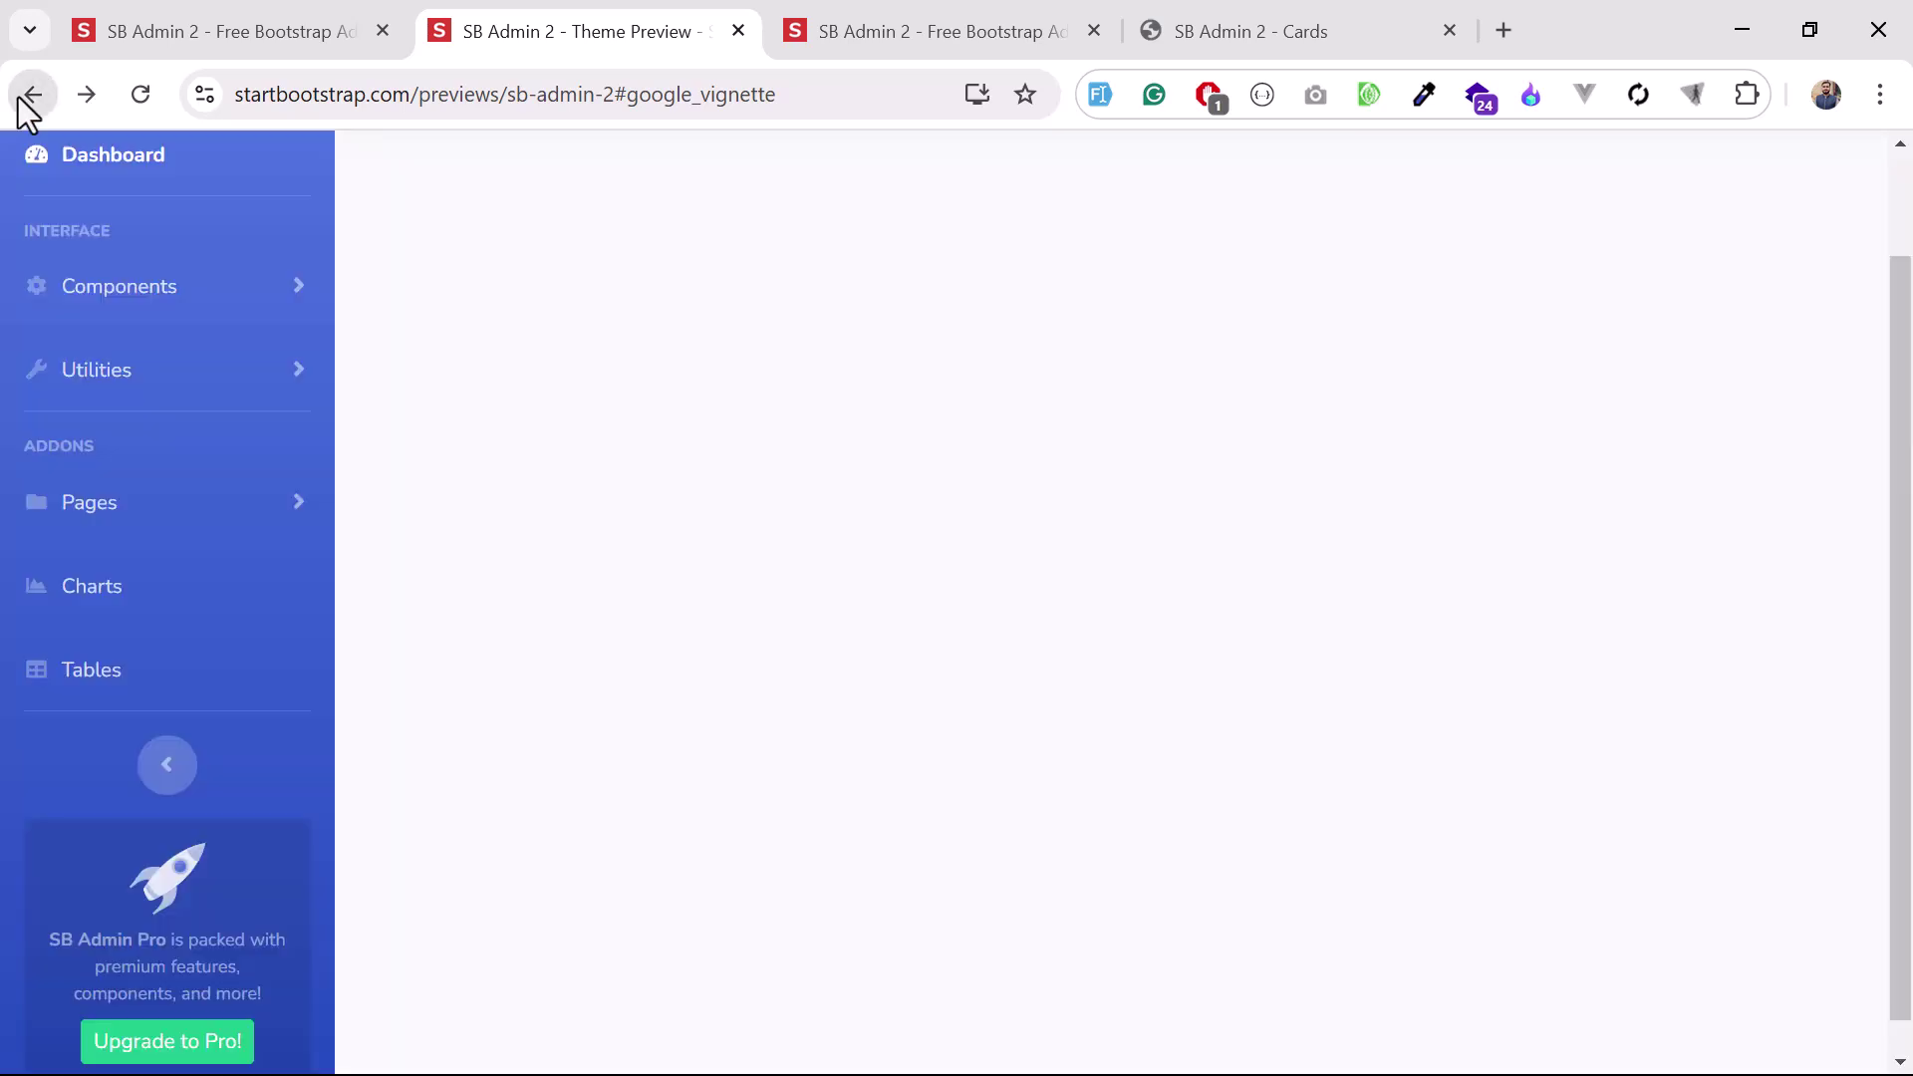
click(176, 511)
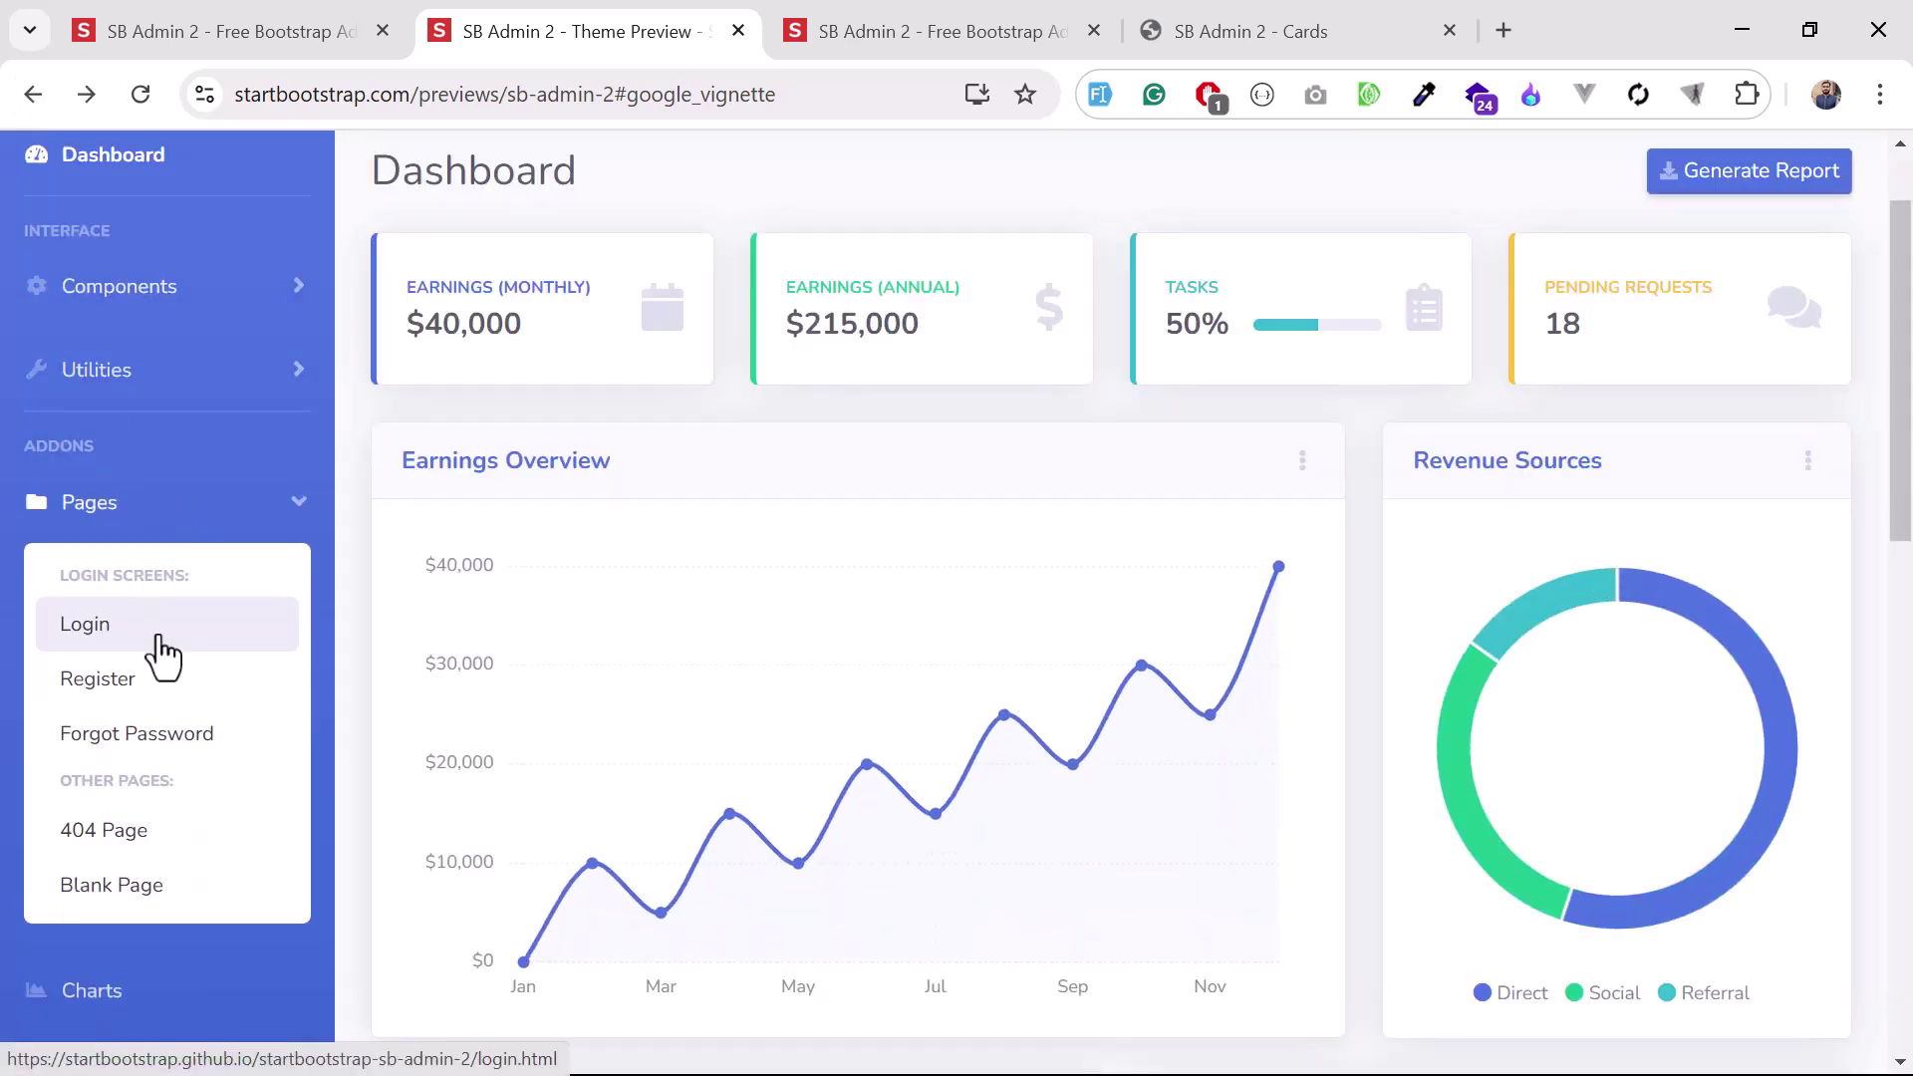
scroll(162, 653, down, 1)
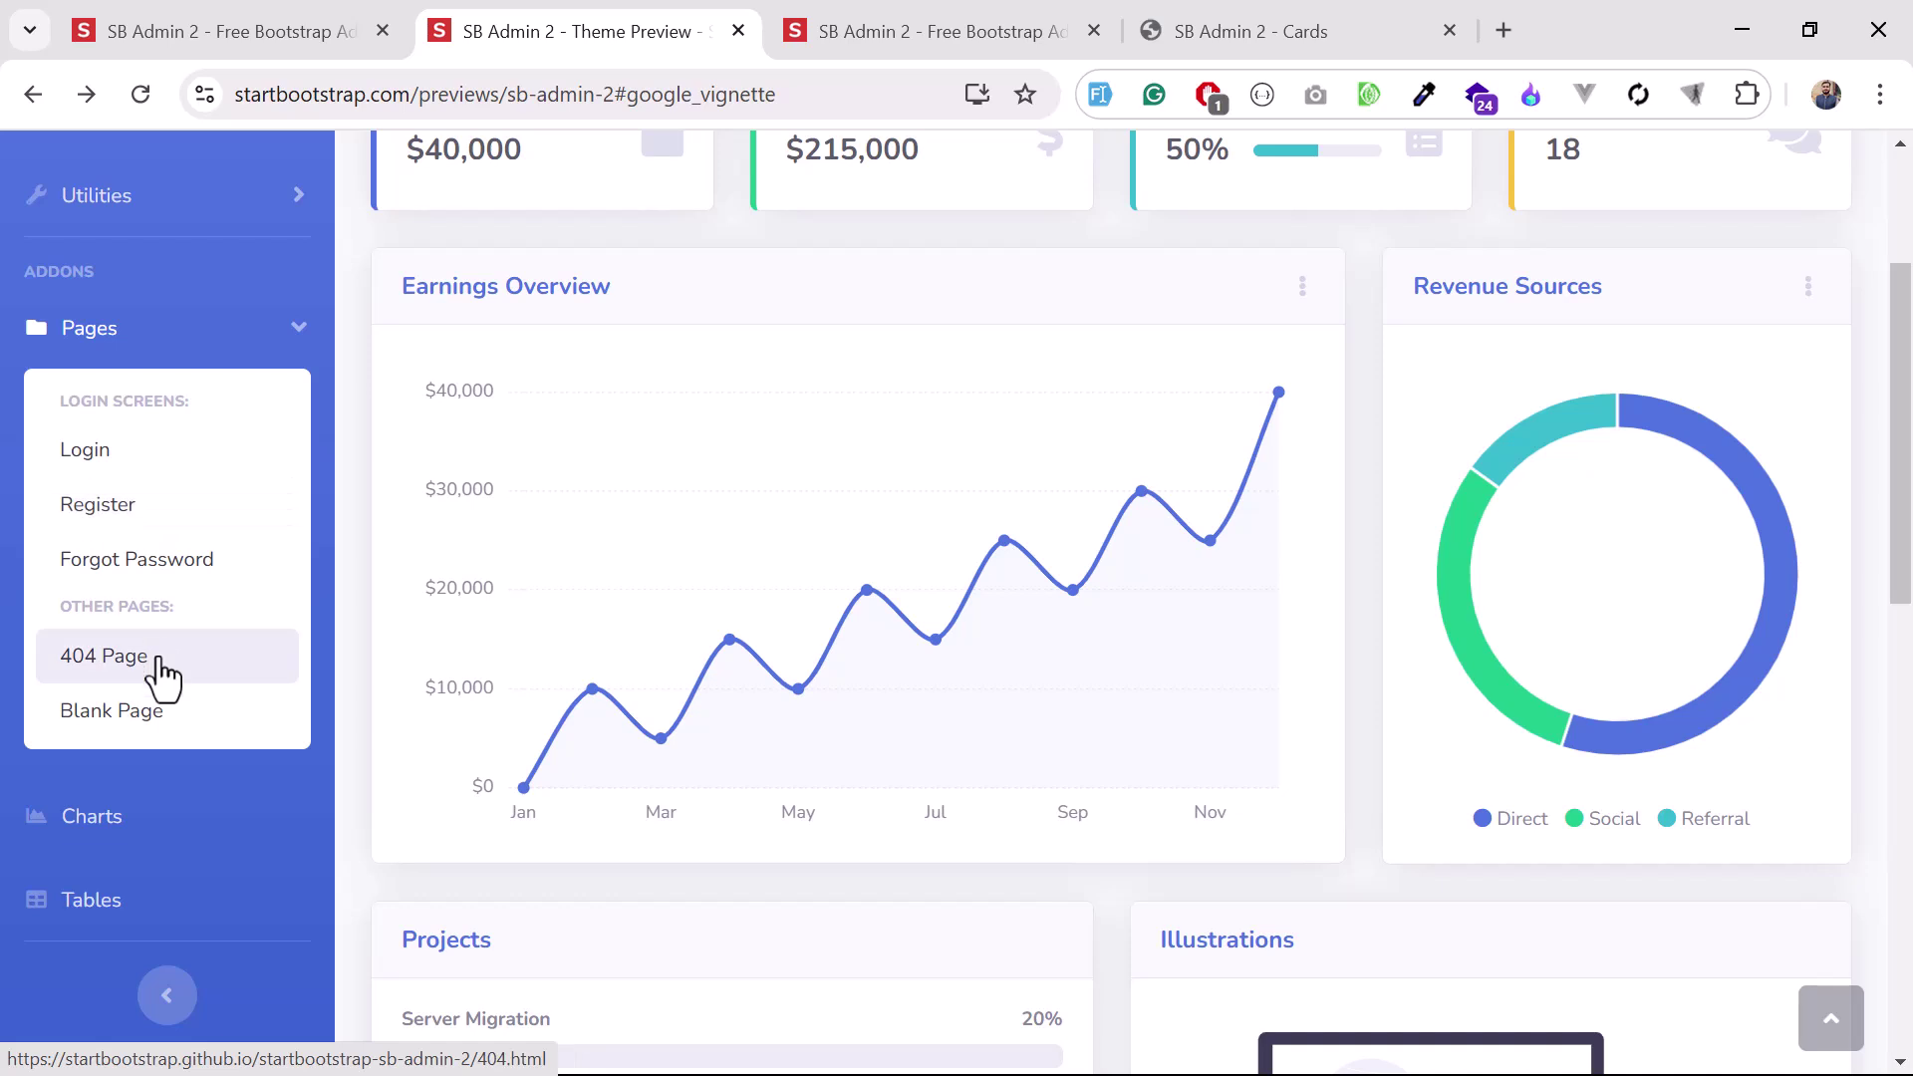
click(163, 676)
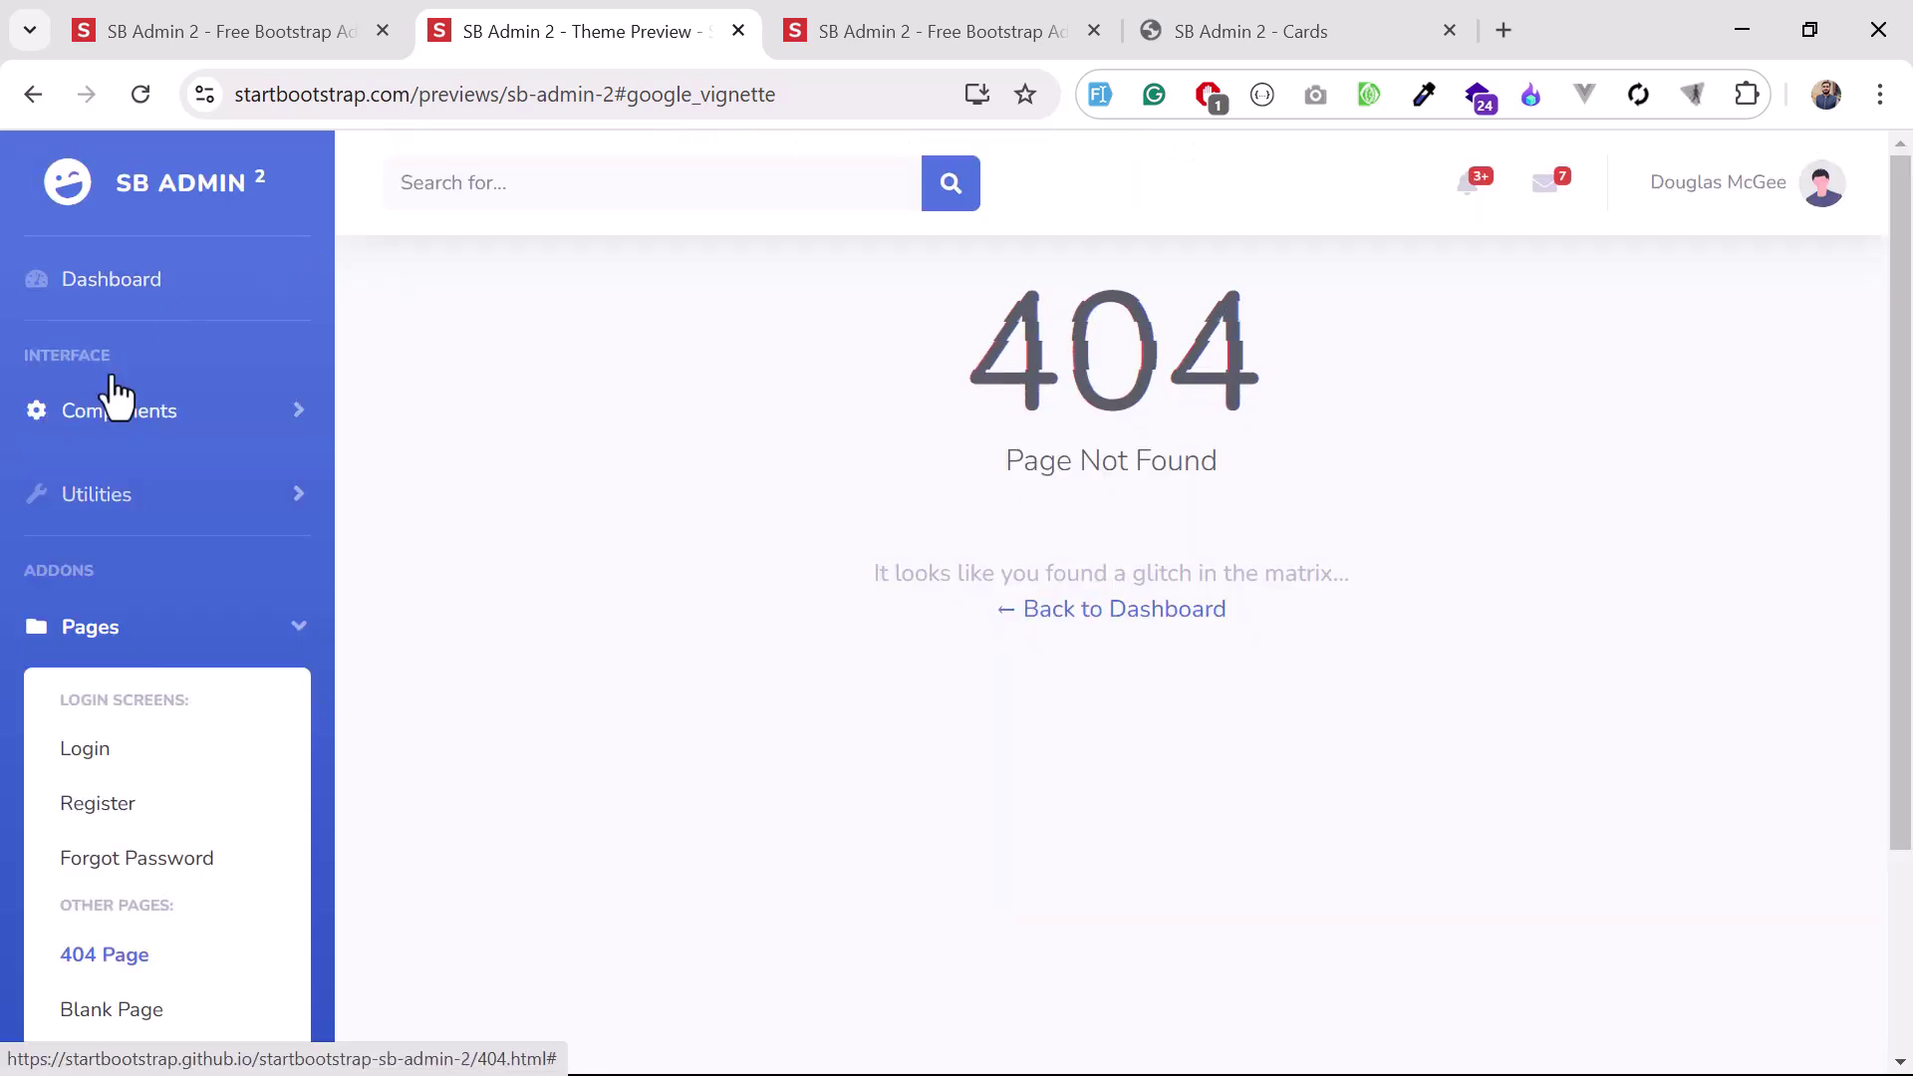
scroll(102, 652, down, 1)
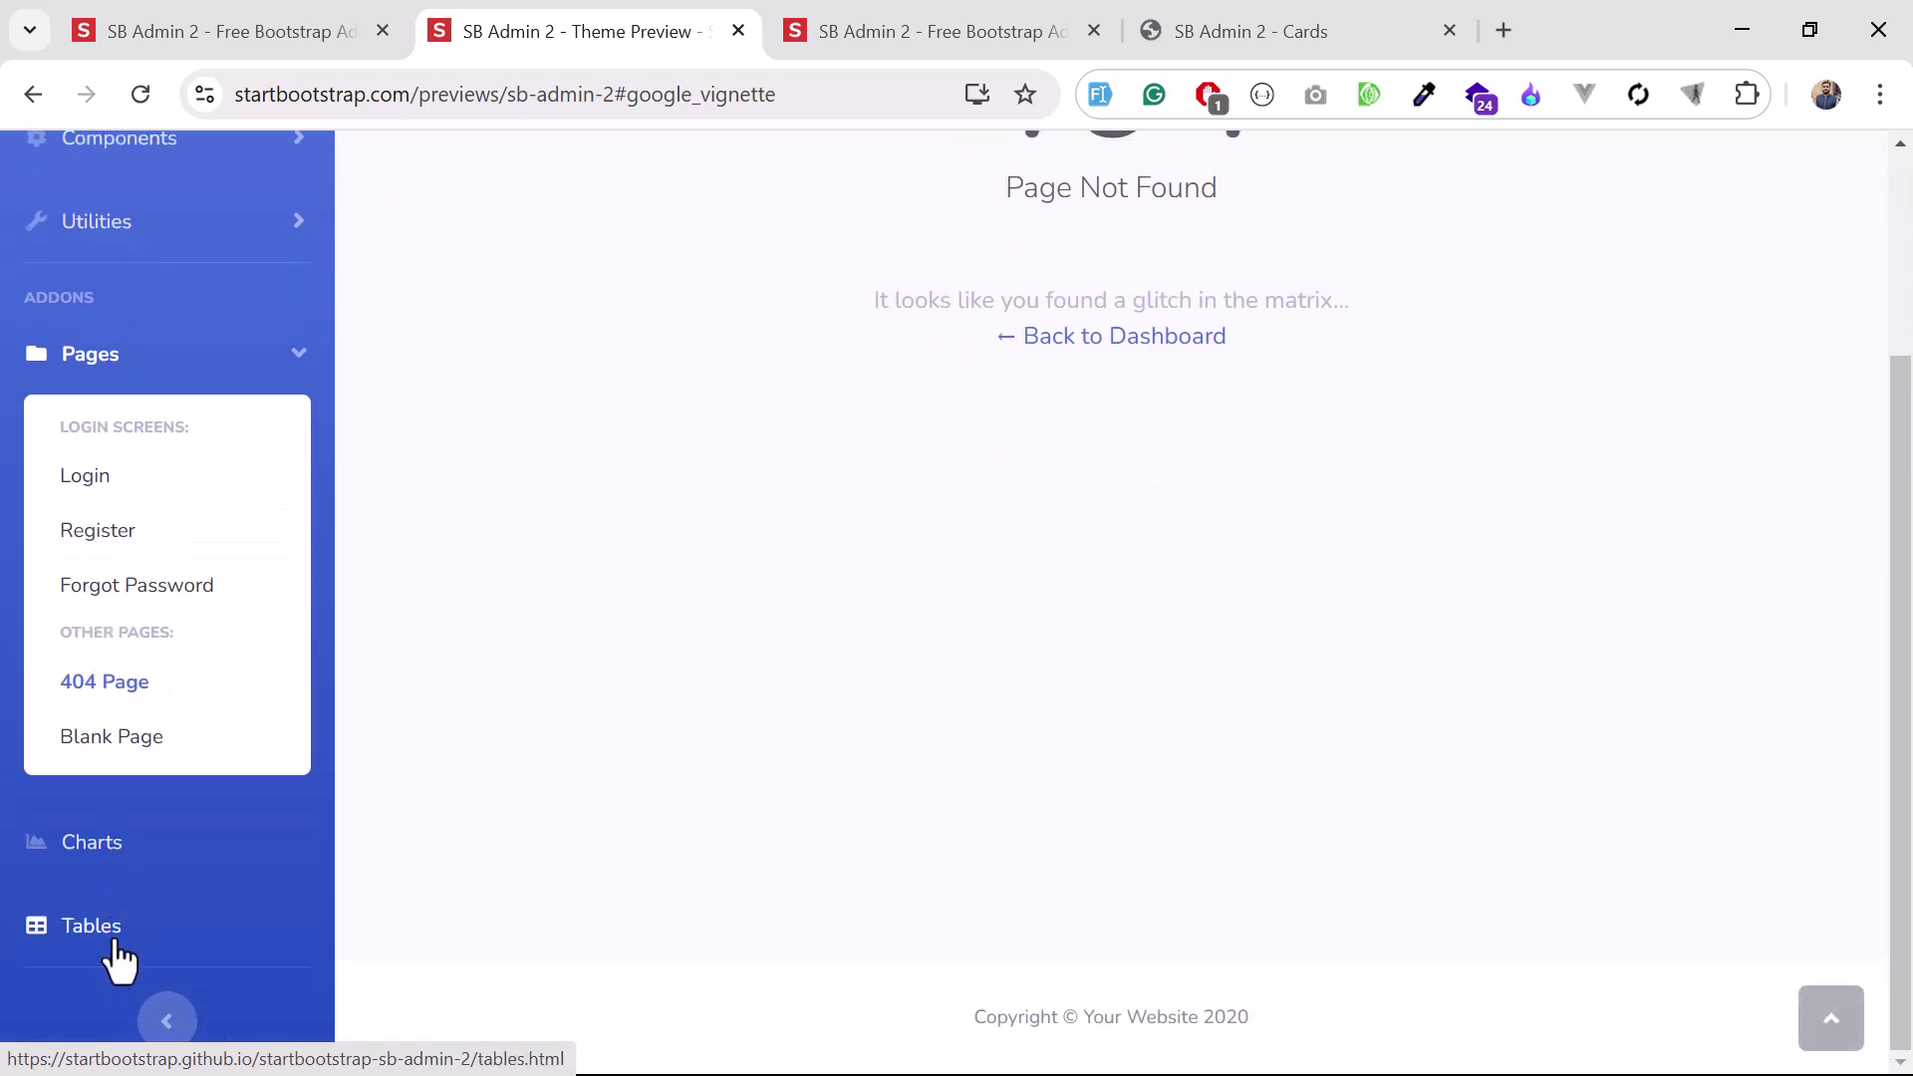
Open the Tables page and sort the employee table by Position, then Office.
click(120, 947)
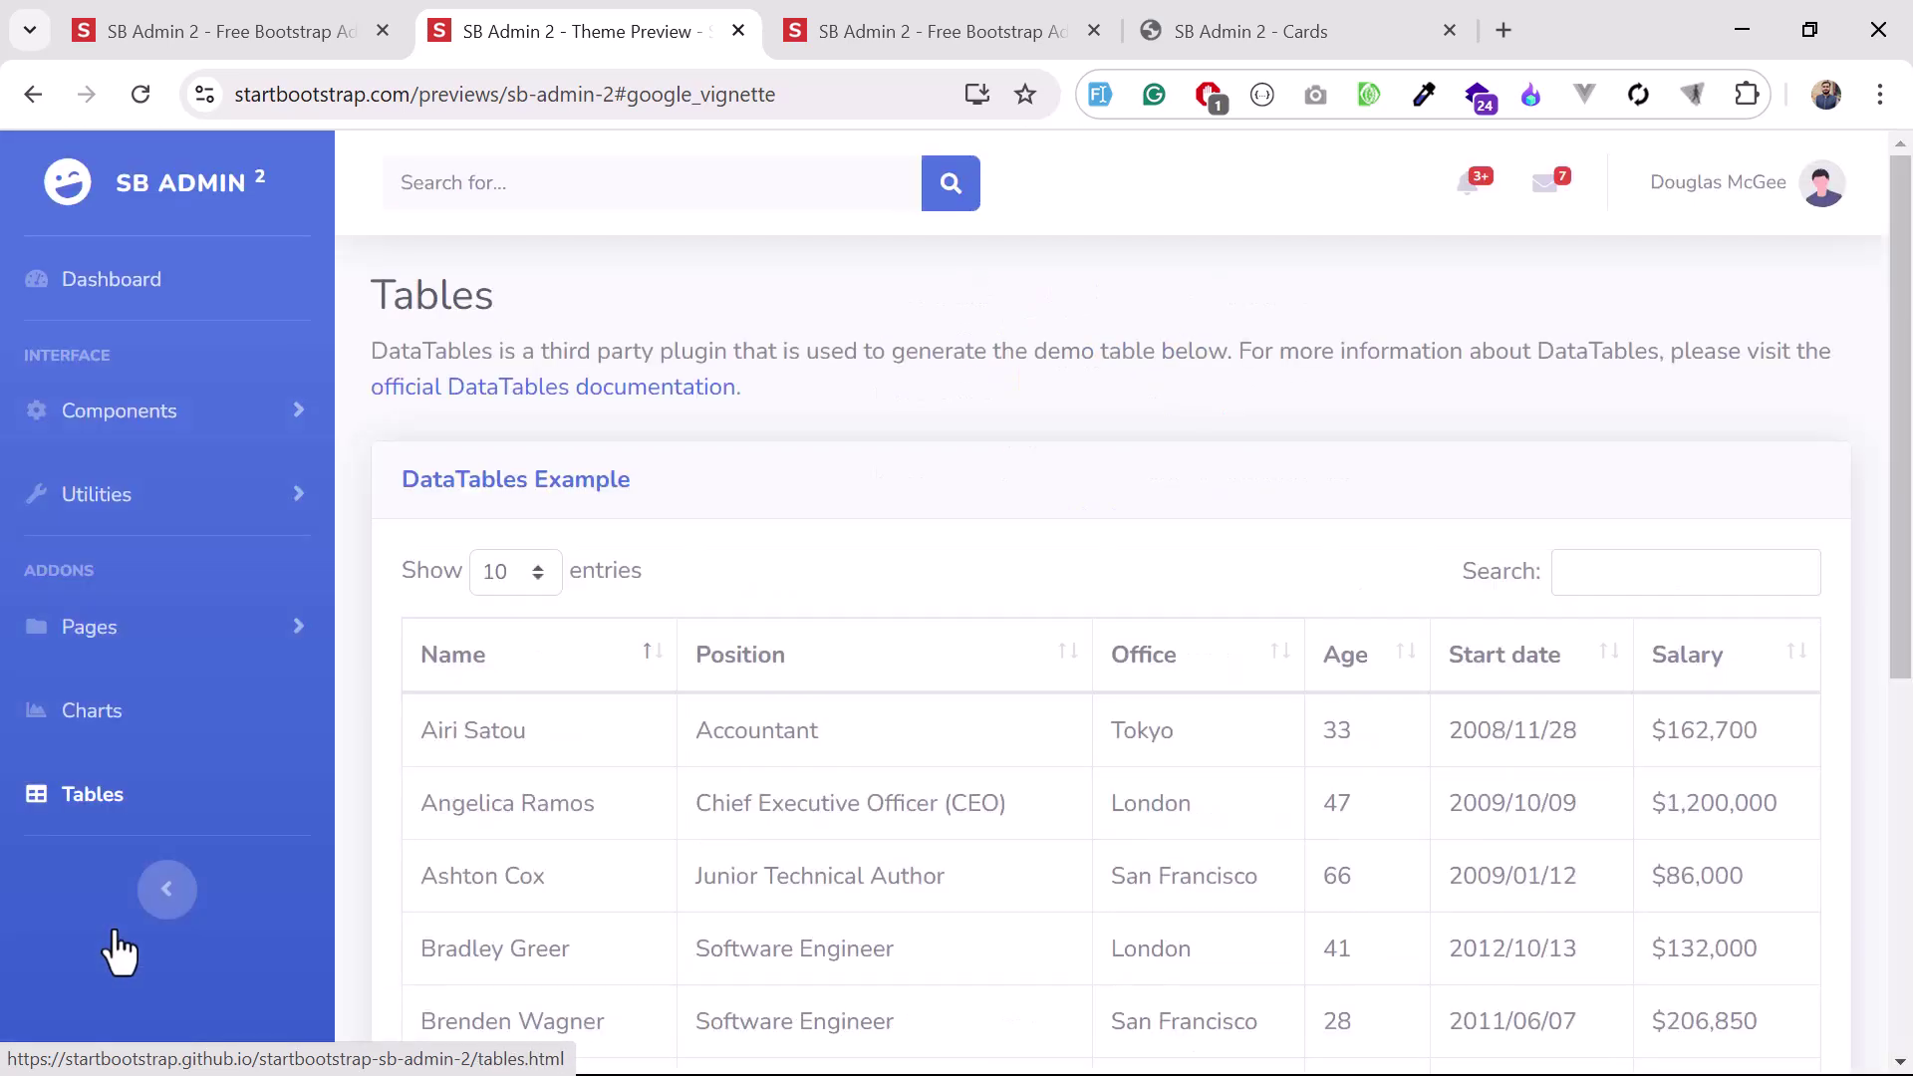
scroll(806, 512, down, 1)
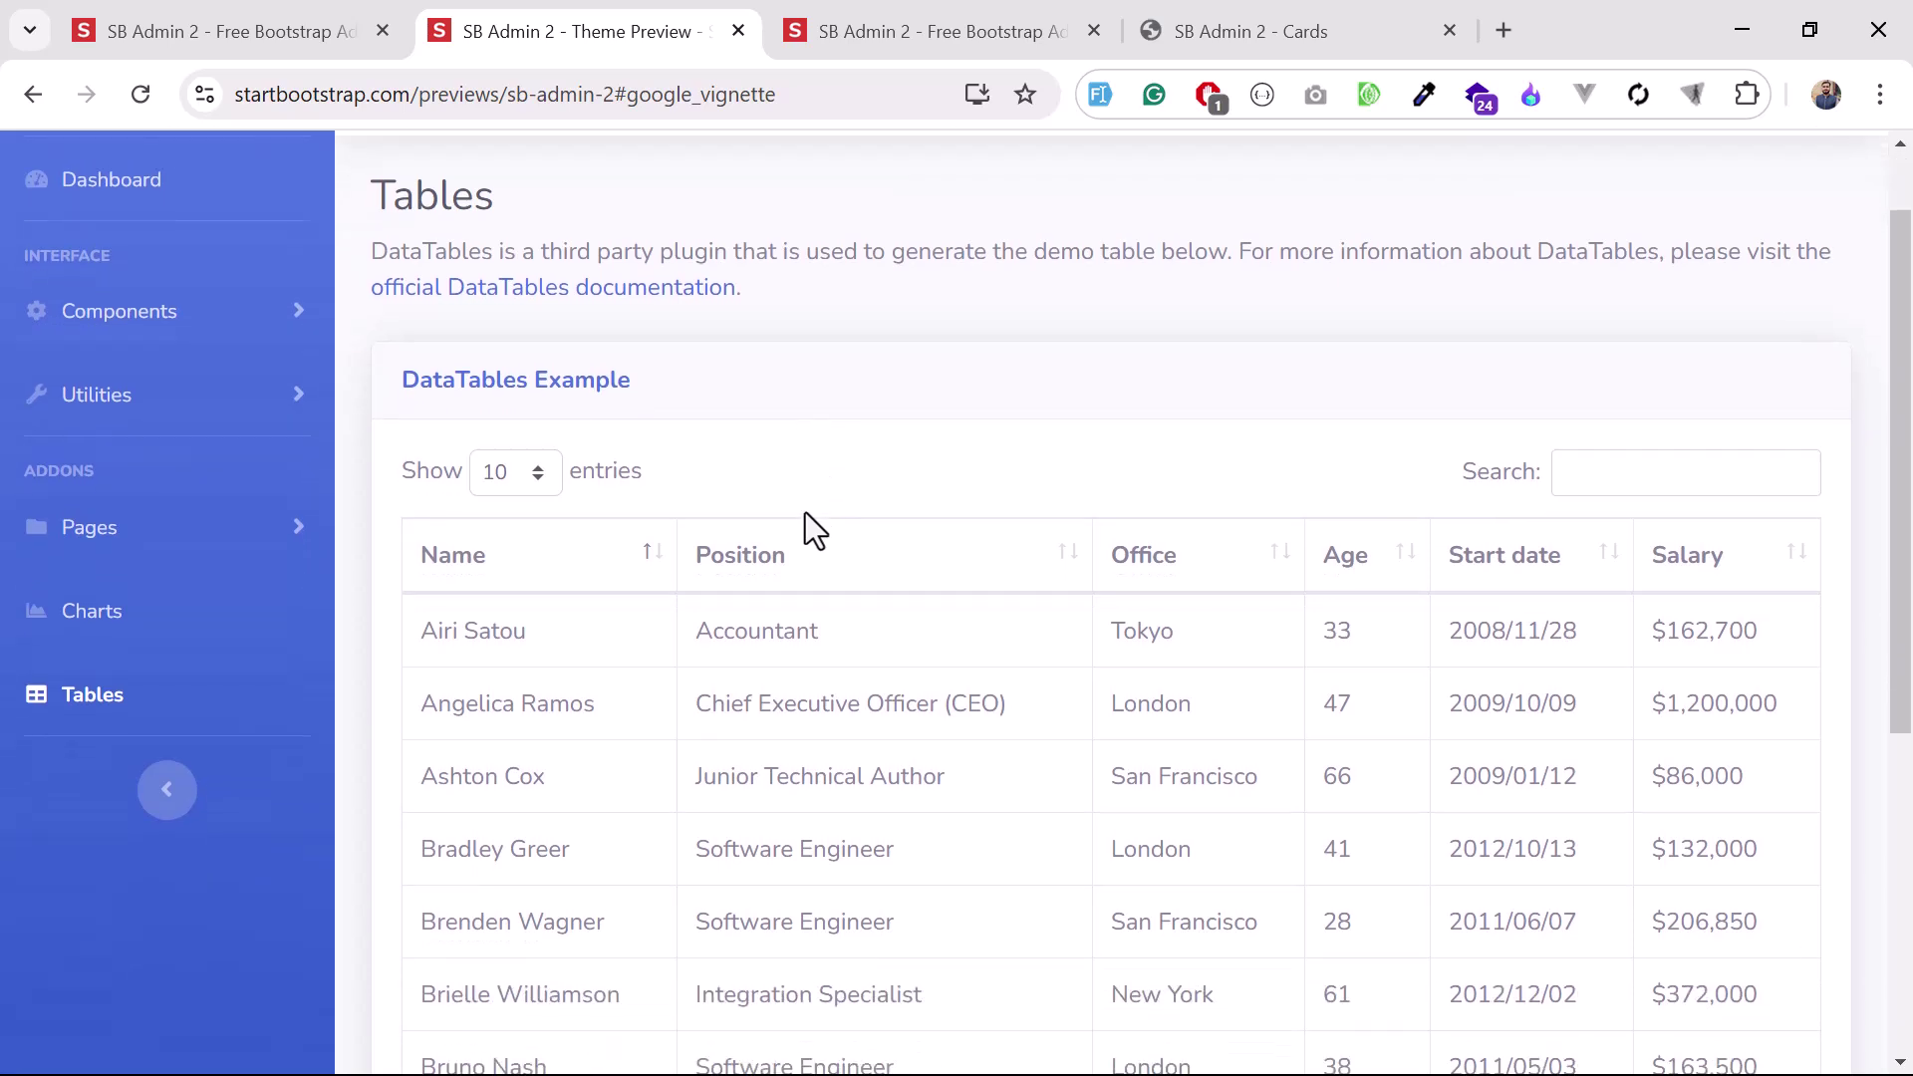
click(805, 565)
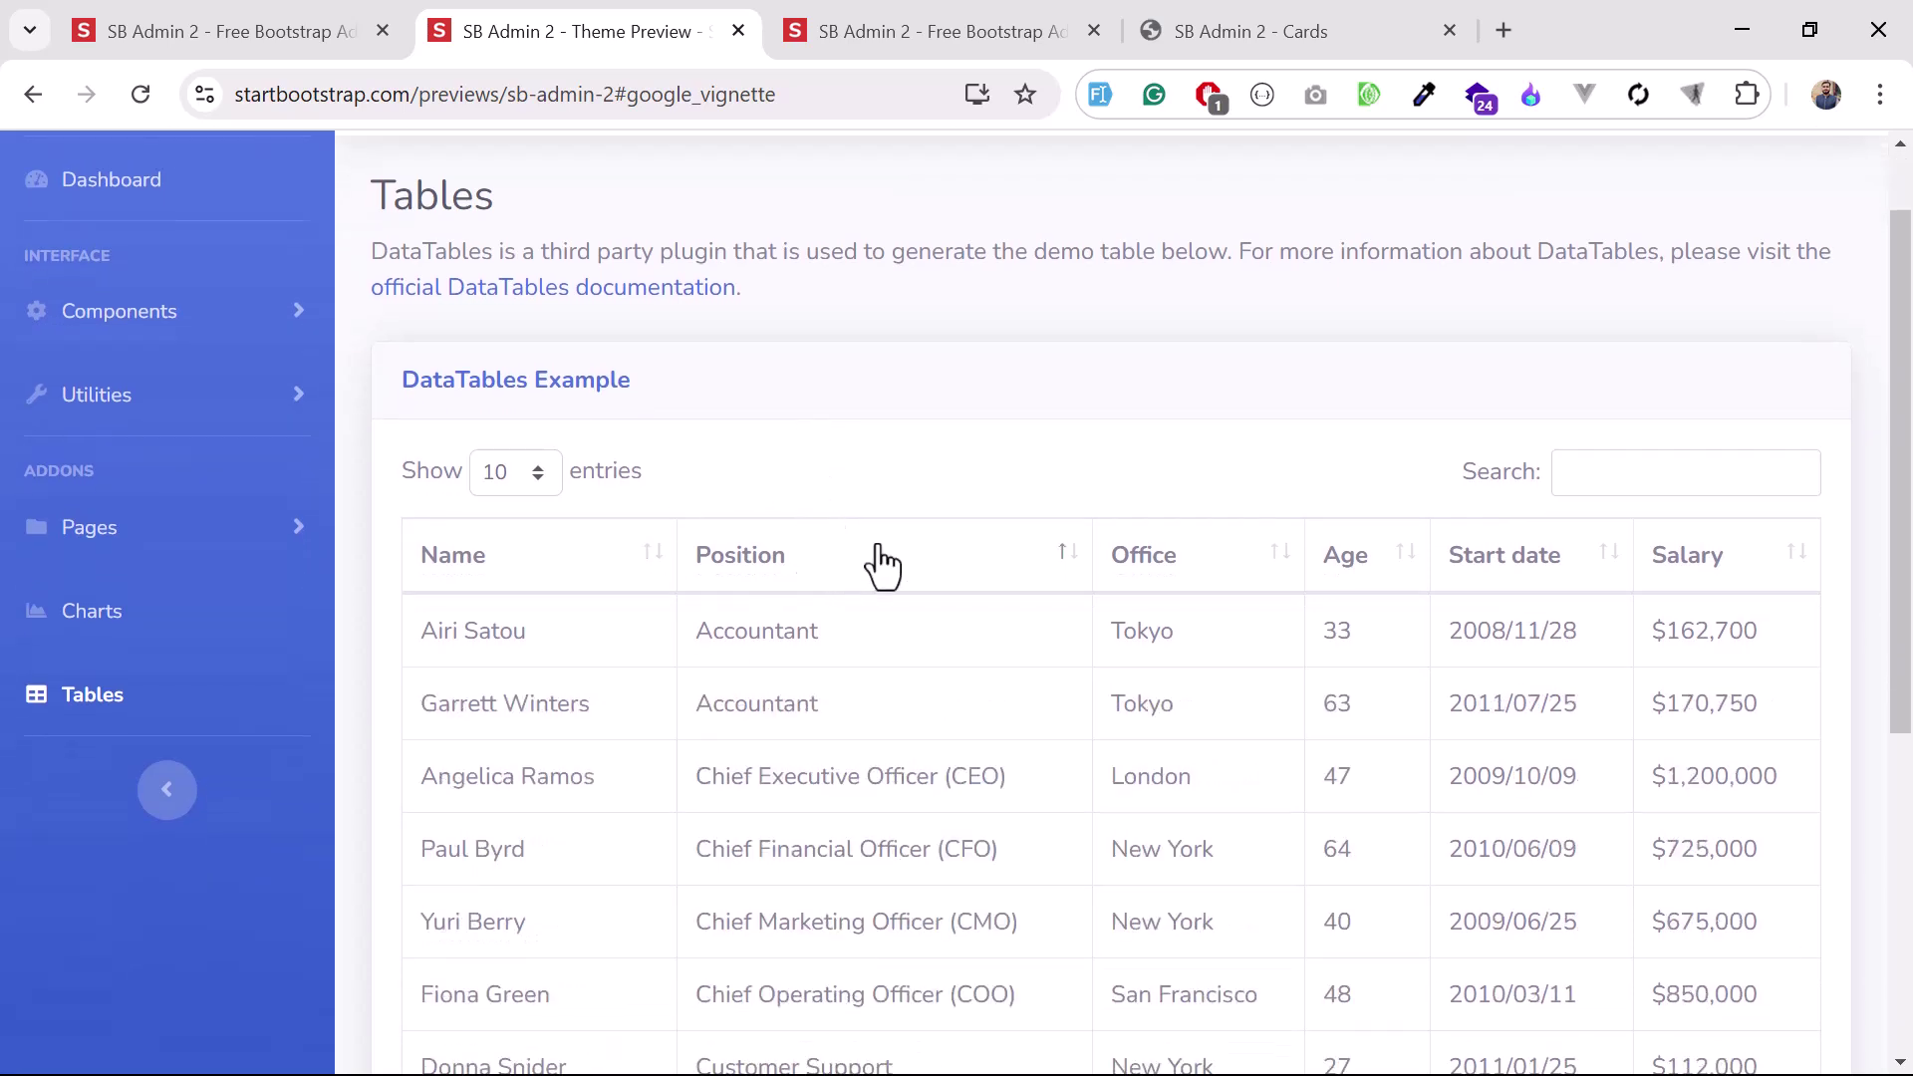
click(875, 563)
click(1212, 566)
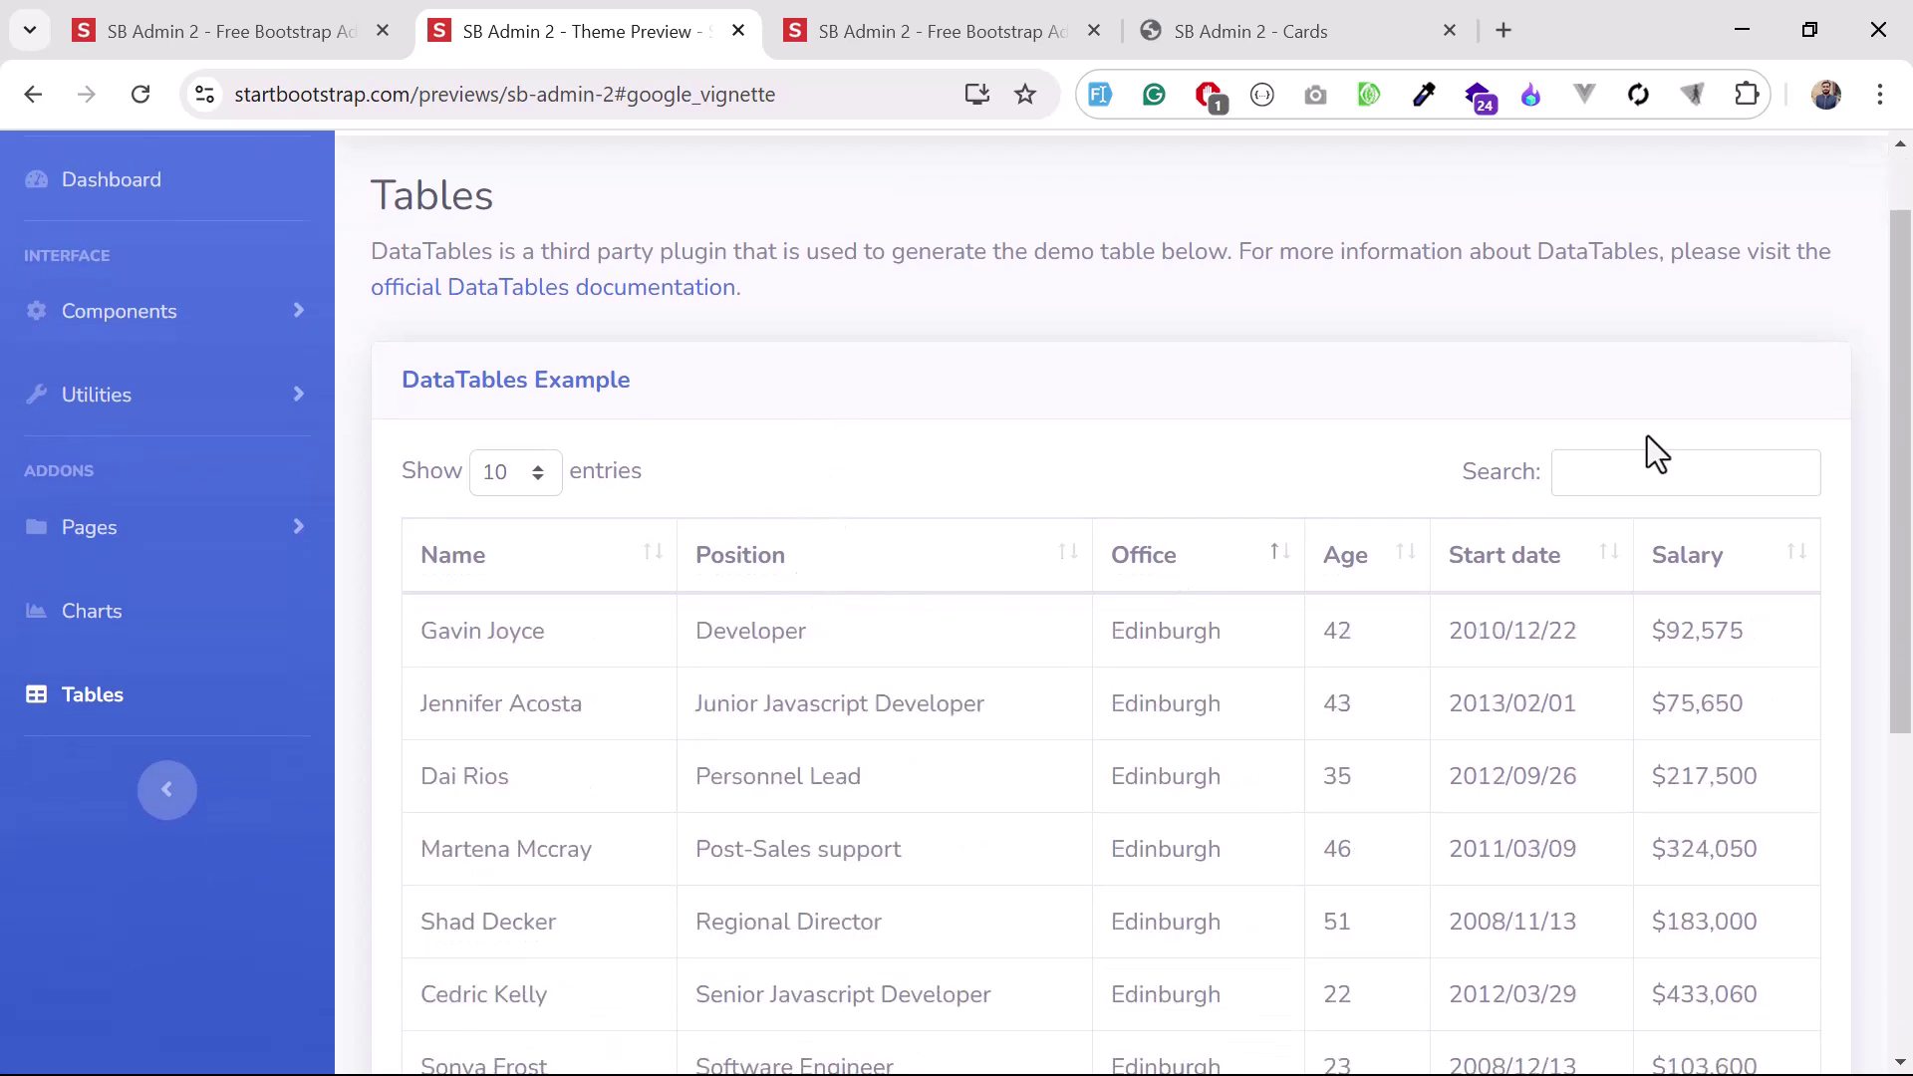
Clear the table search, view a later page of entries, then select and deselect the address.
click(1643, 469)
text(xz)
key(BackSpace)
key(BackSpace)
scroll(1546, 641, down, 2)
scroll(1561, 828, down, 1)
click(1507, 867)
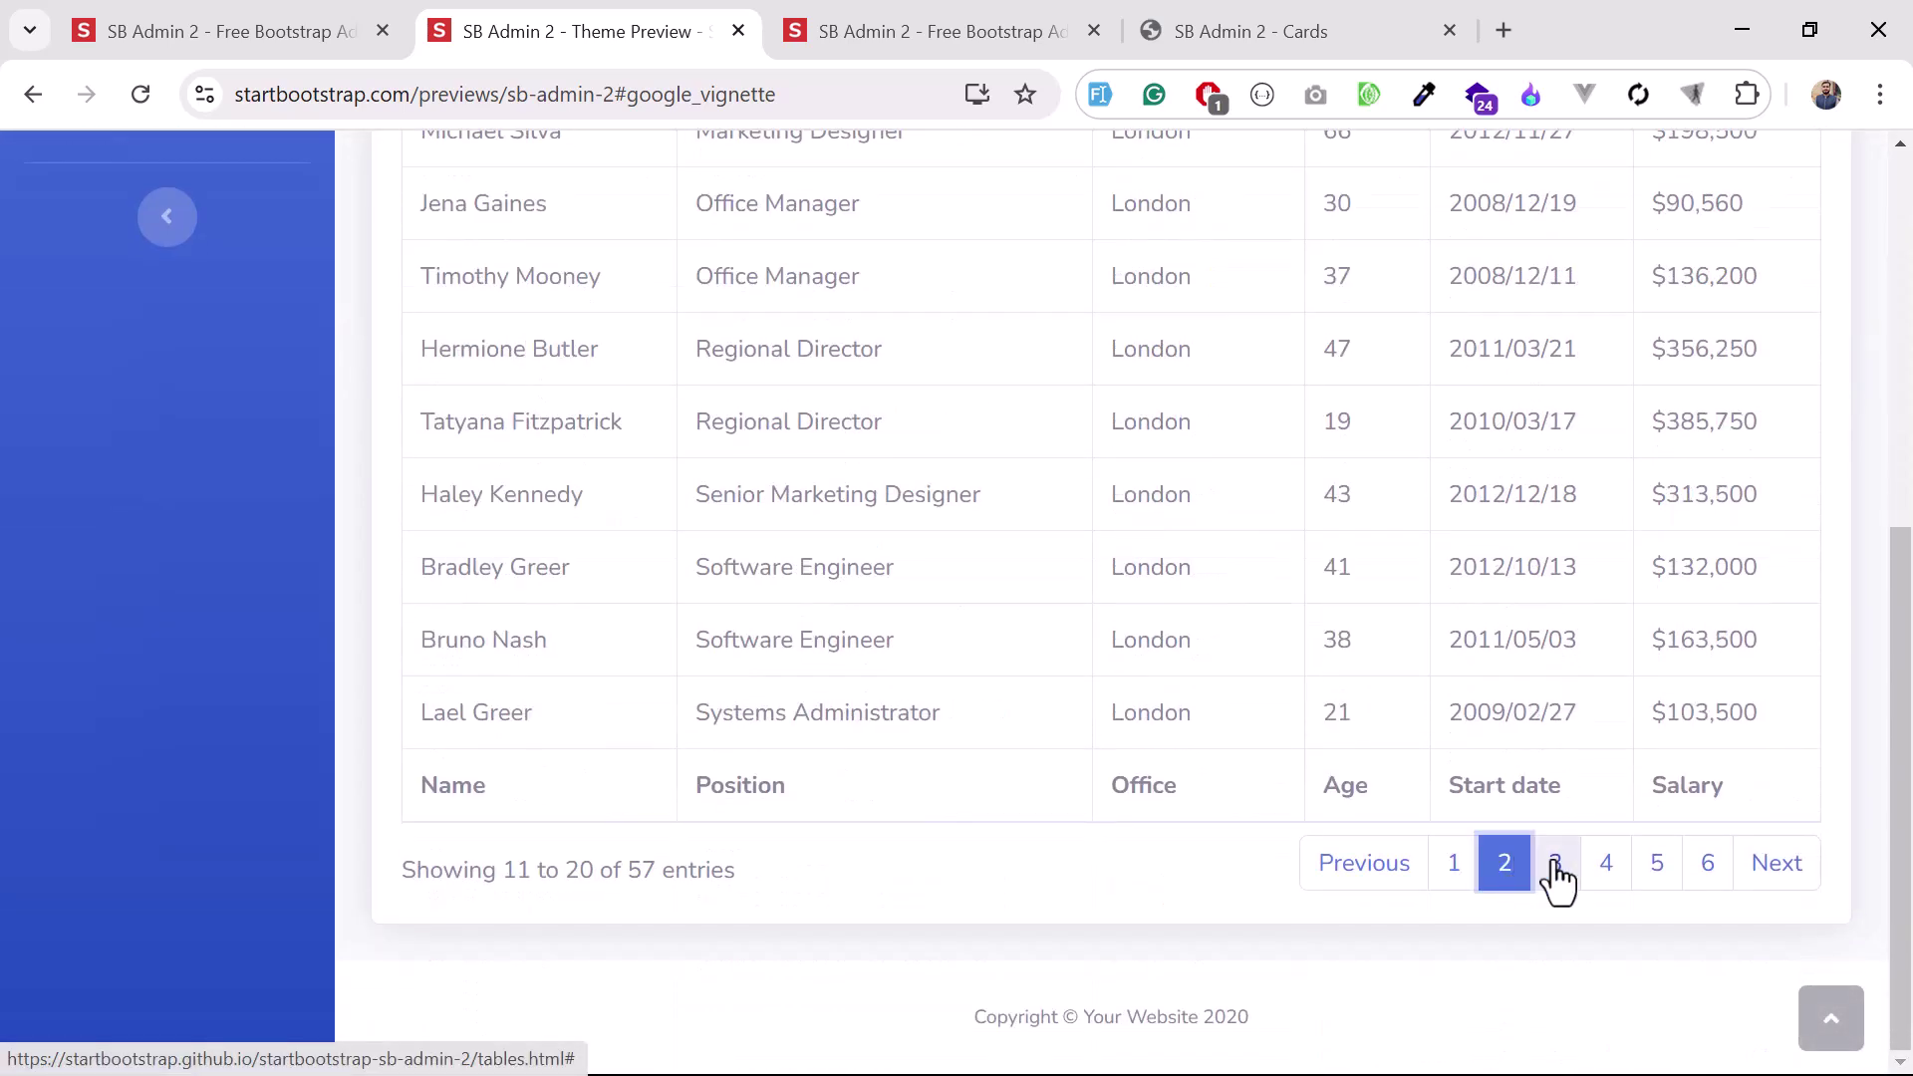
scroll(1355, 782, up, 5)
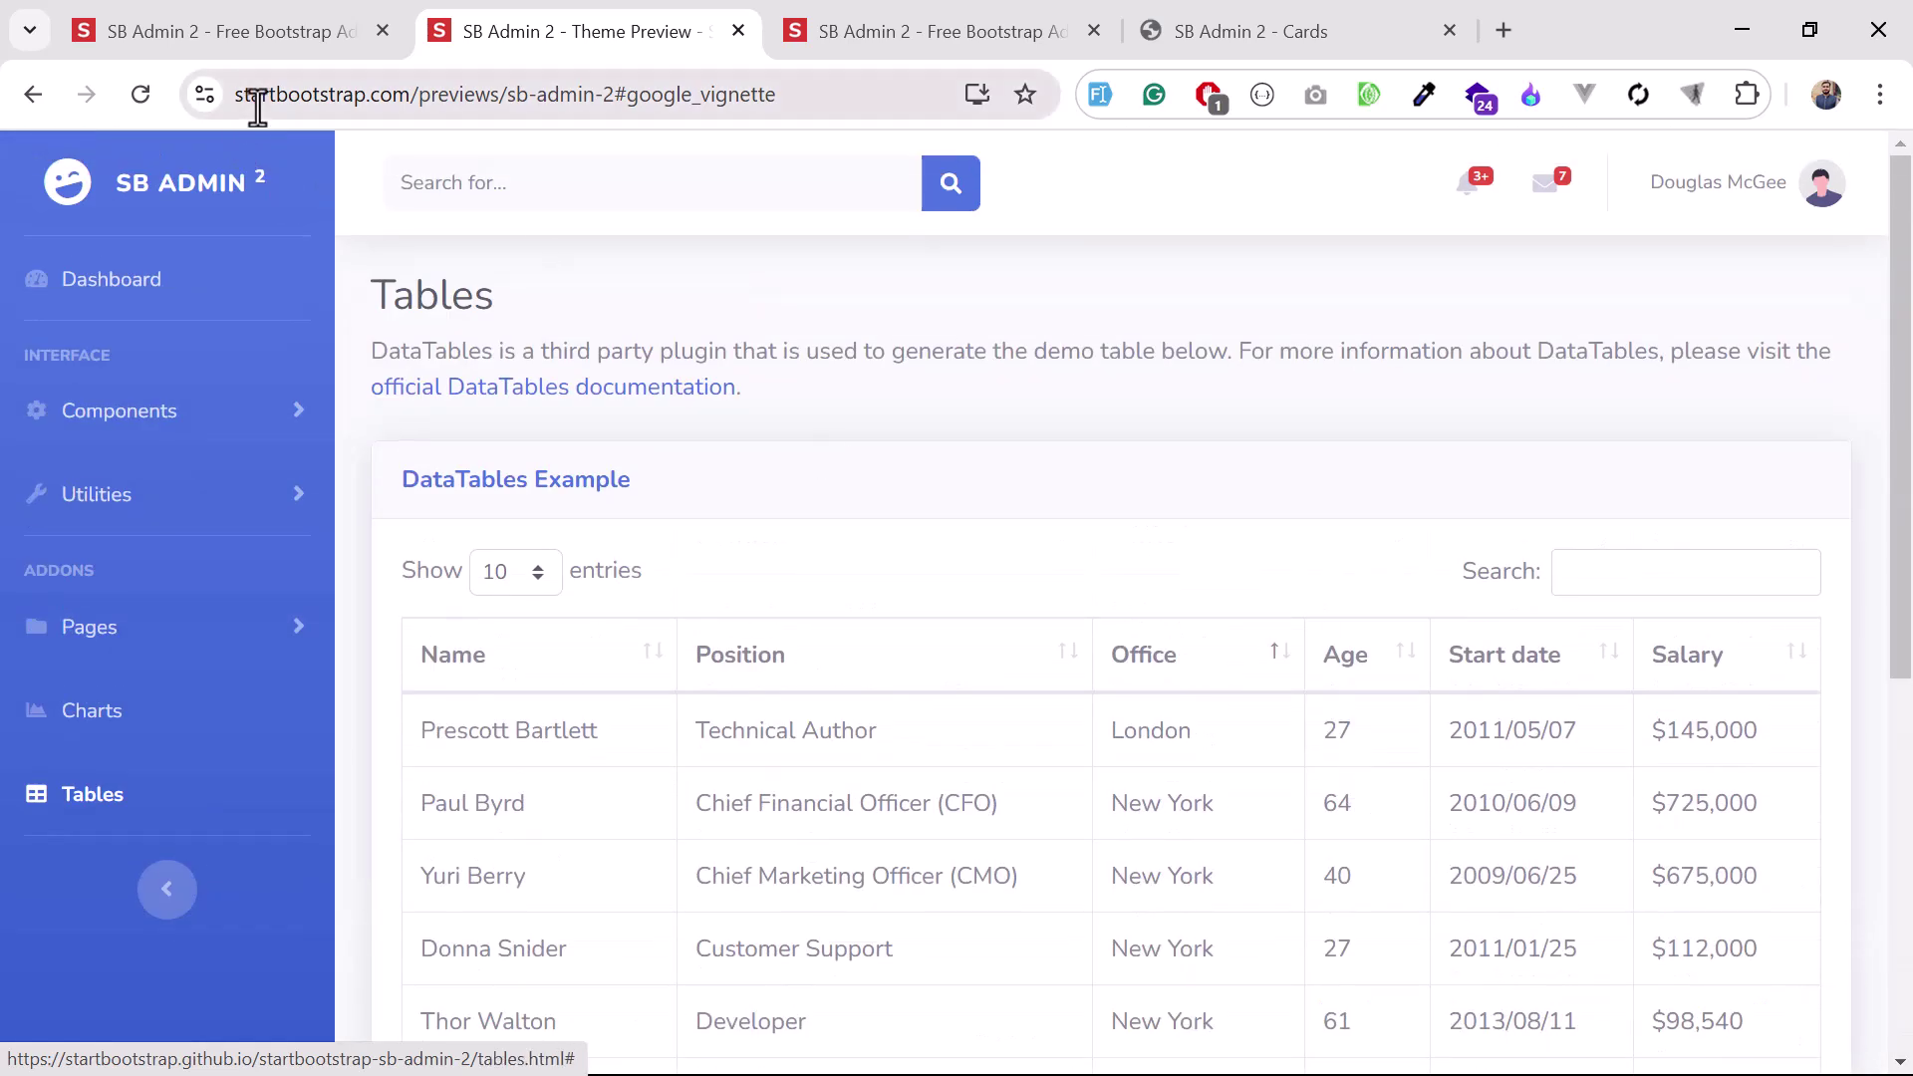
drag(284, 95, 359, 93)
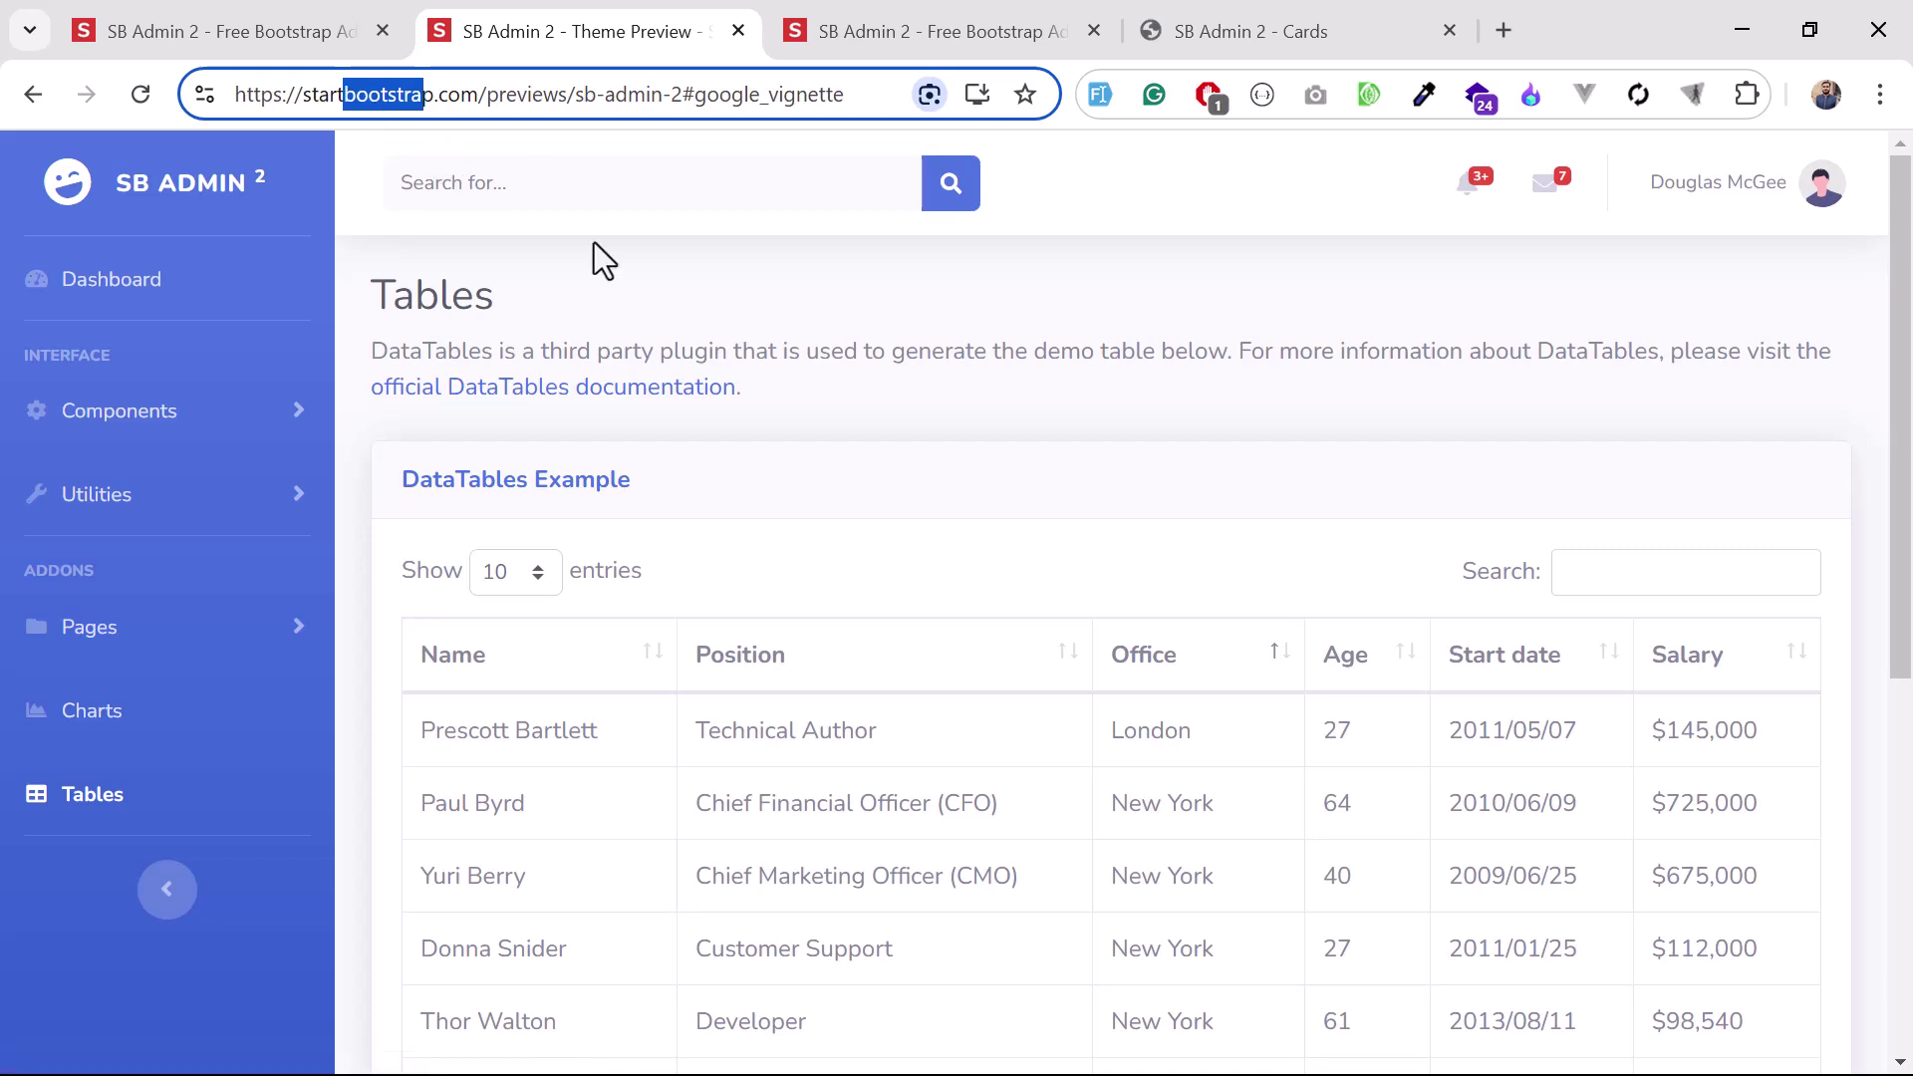
click(684, 264)
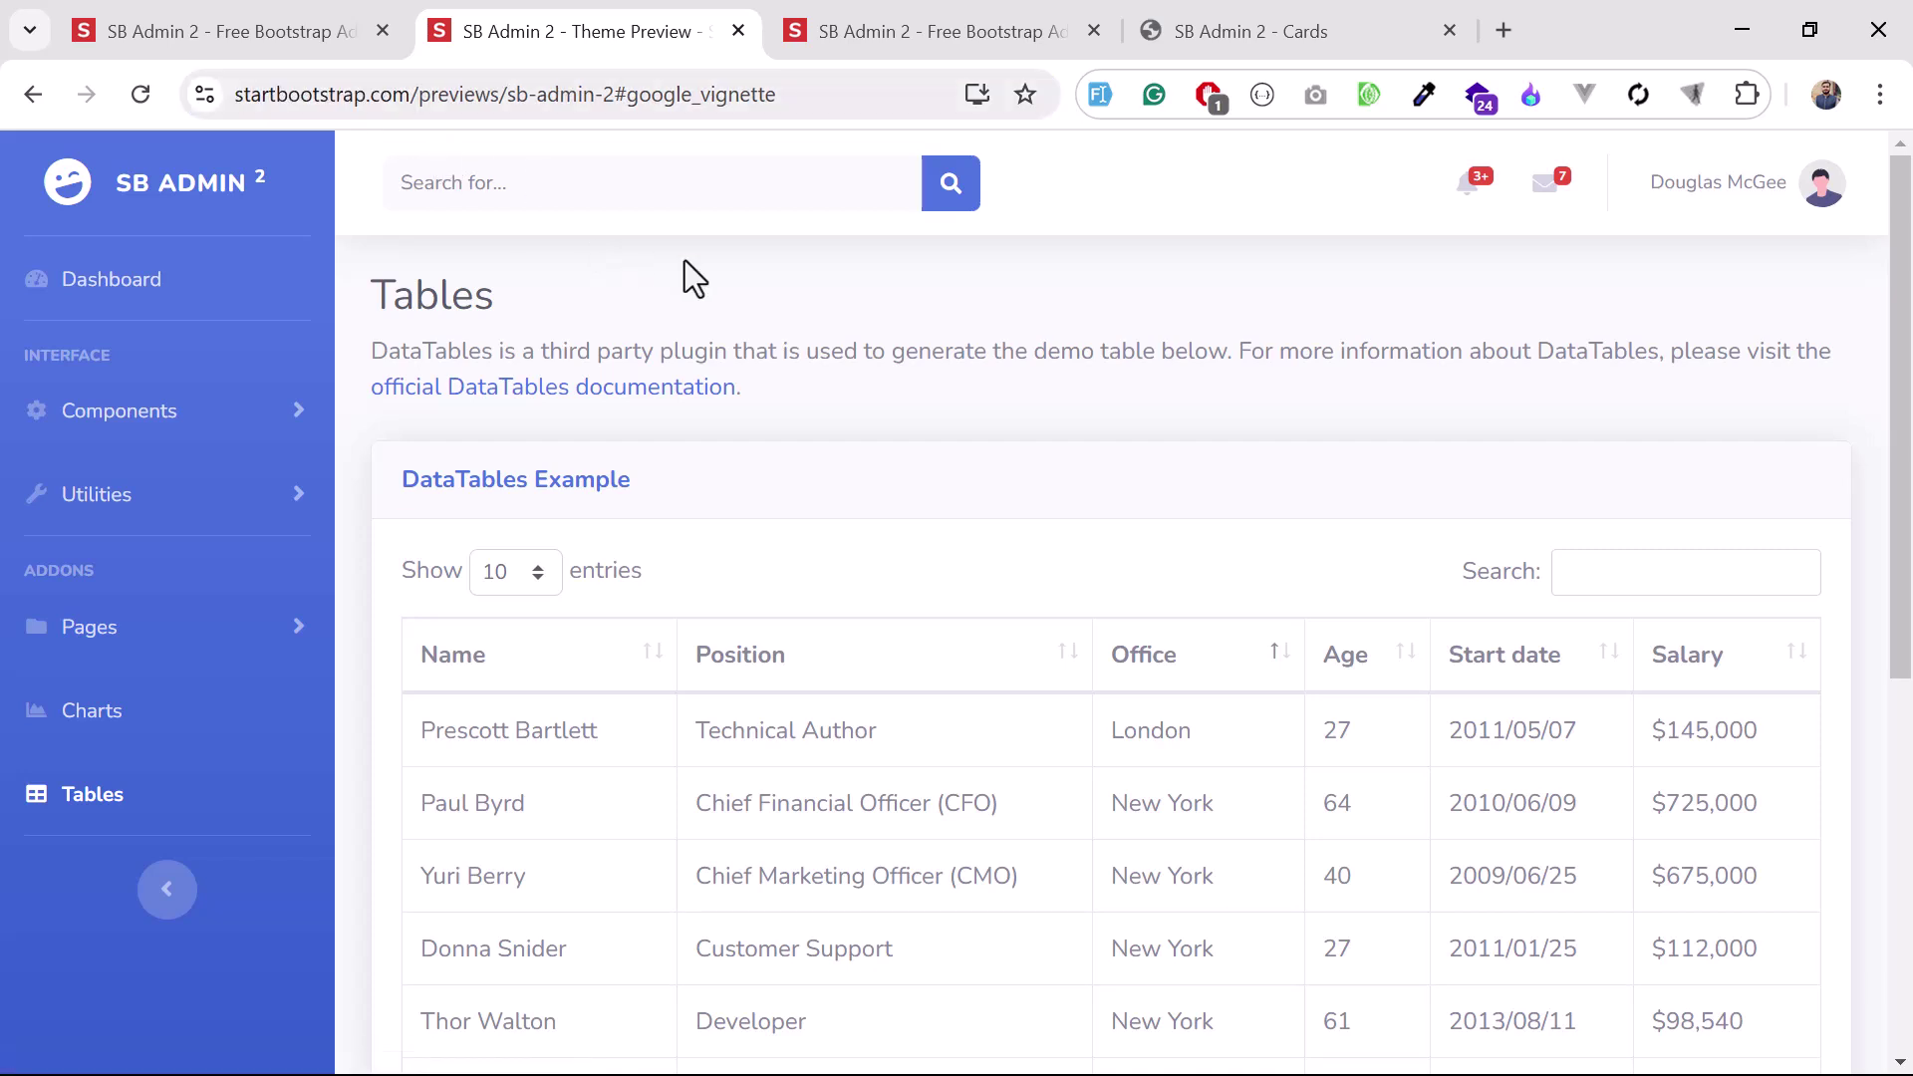
Collapse the sidebar to icons only and open the Charts page.
click(165, 893)
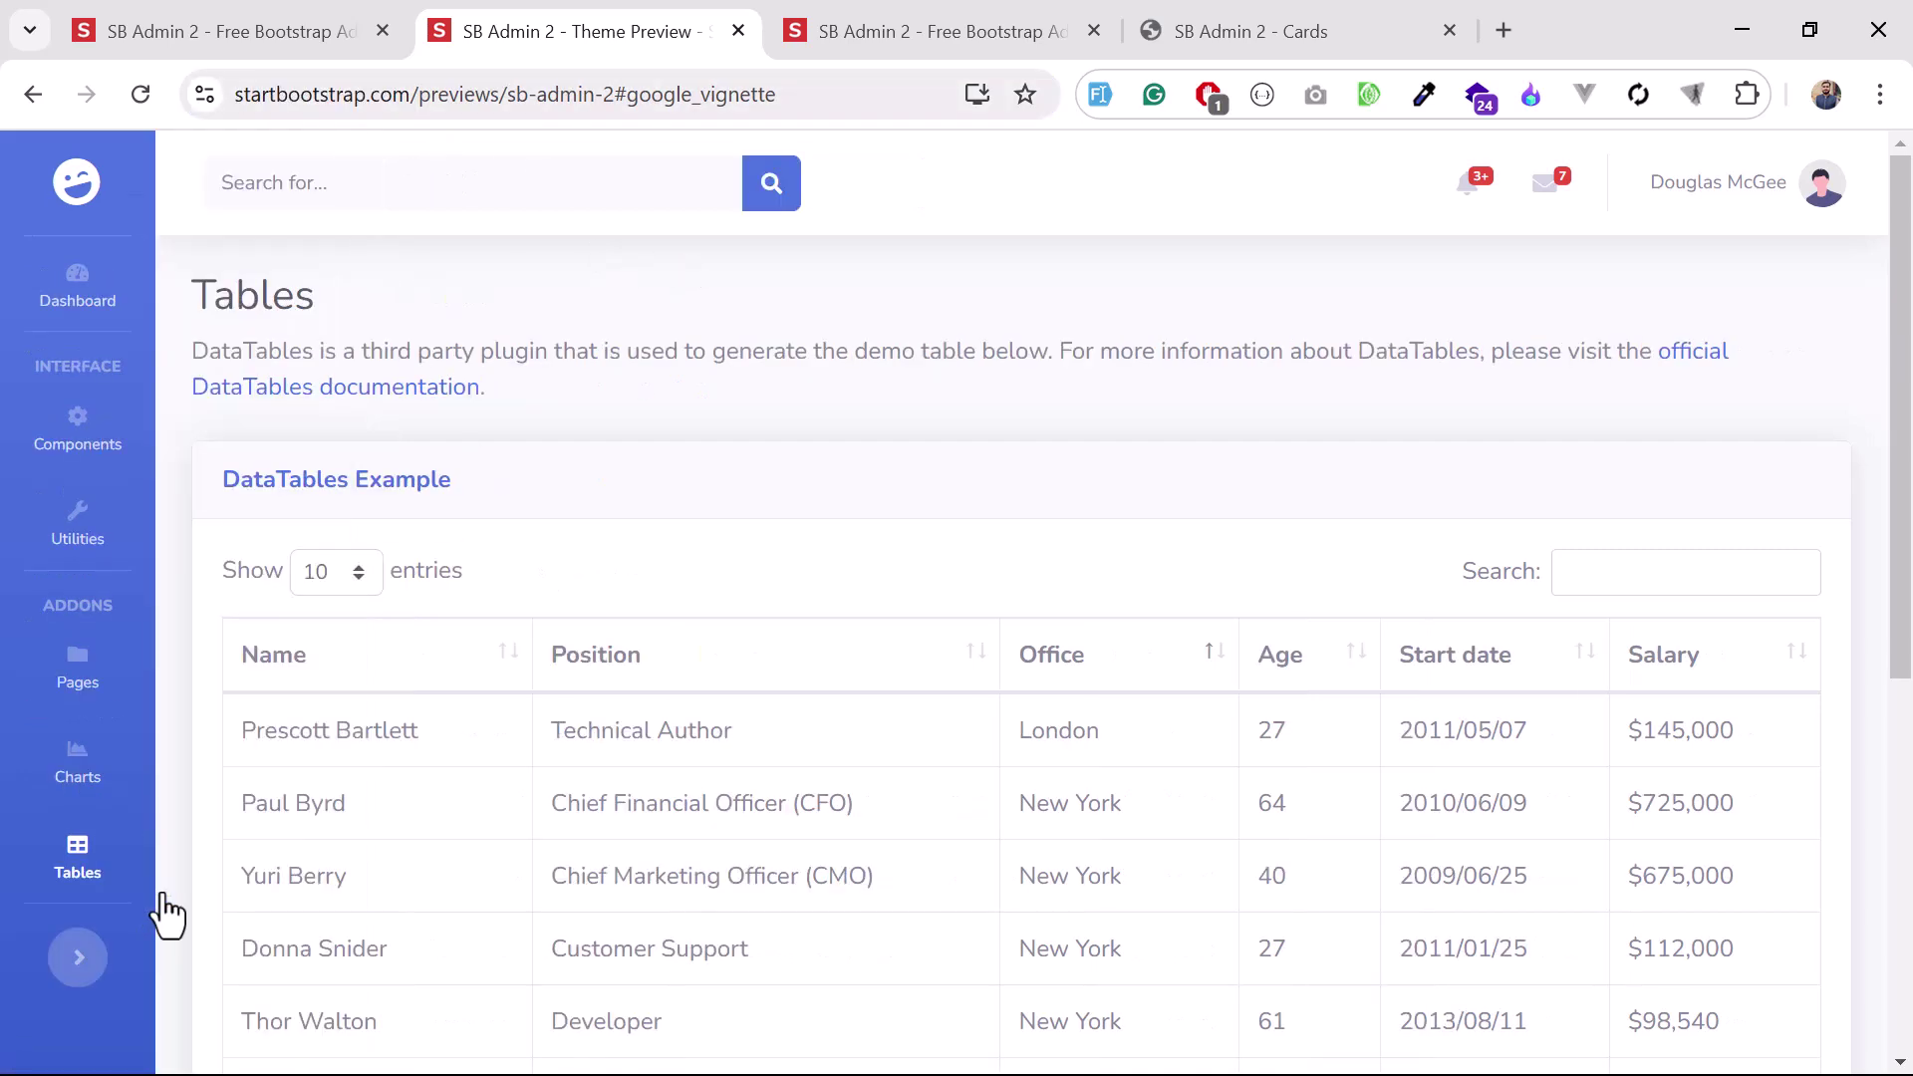
click(112, 788)
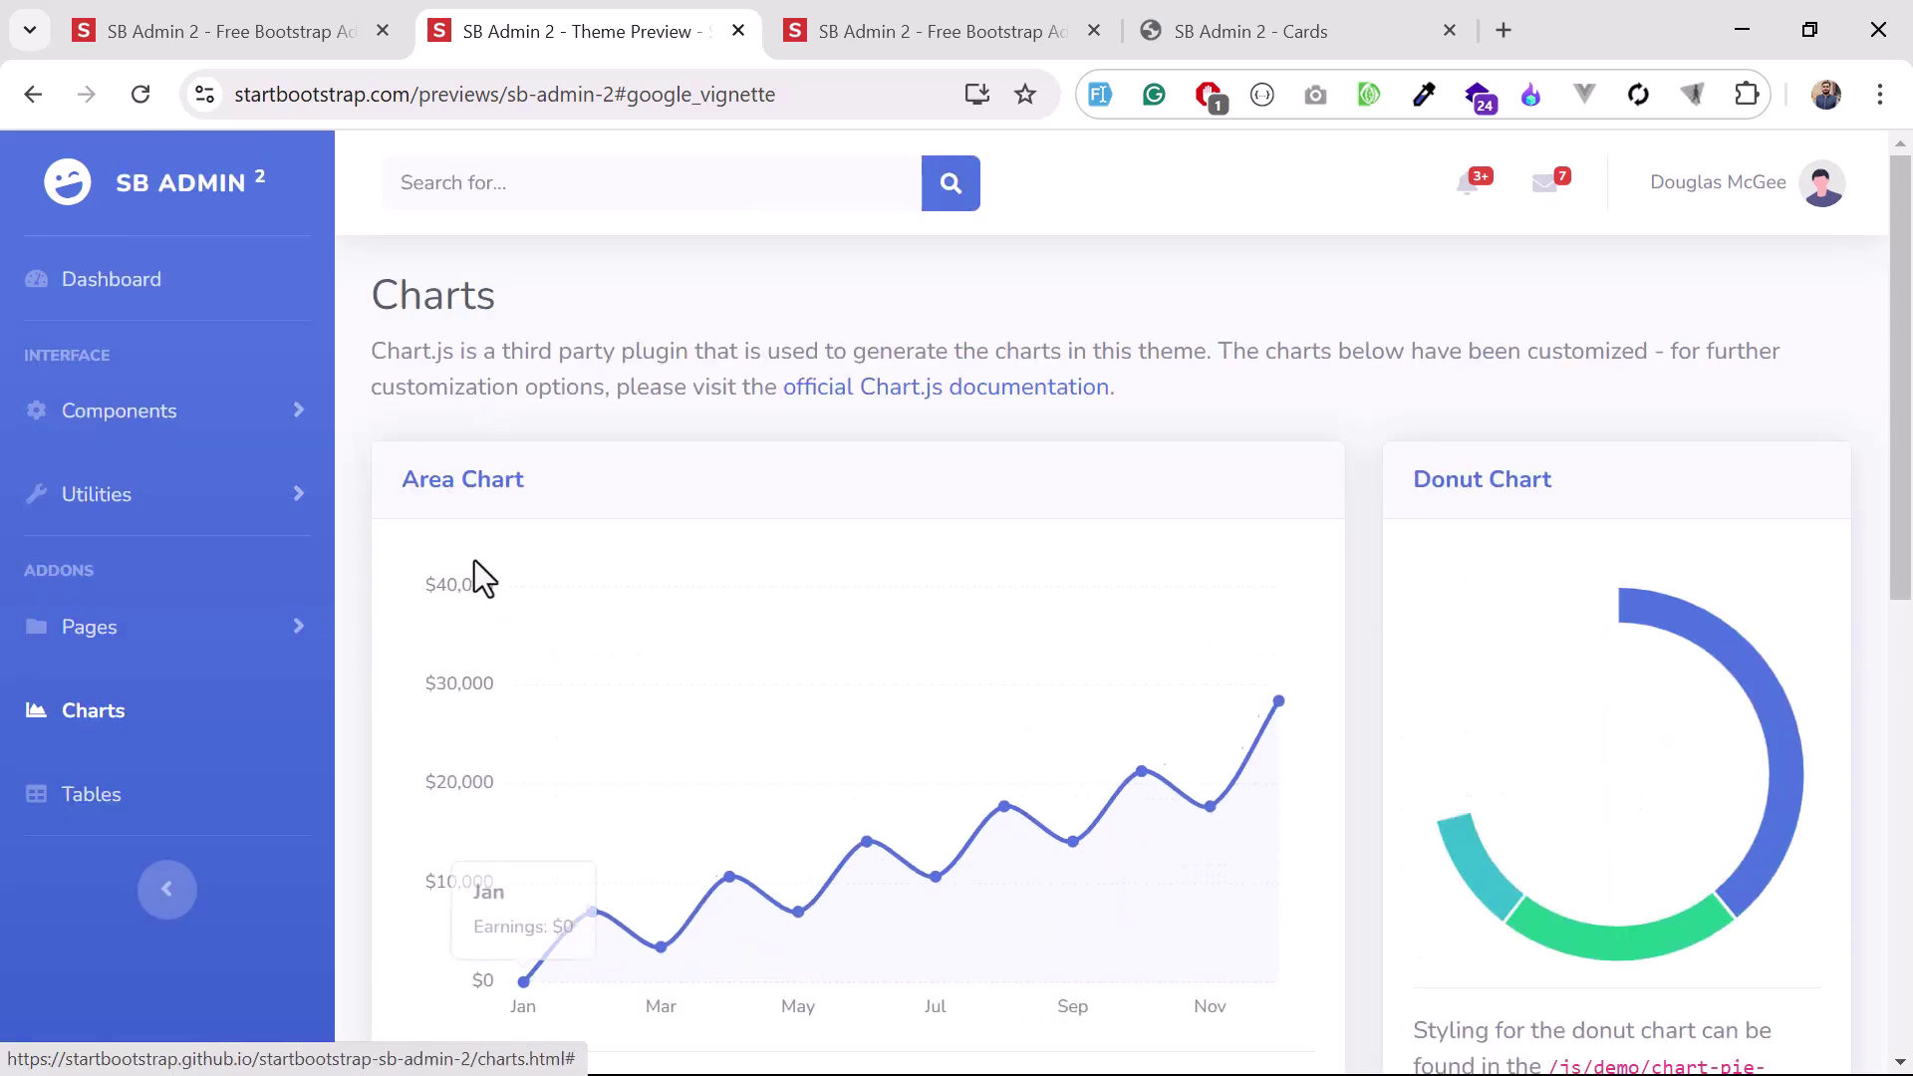
scroll(703, 586, down, 3)
scroll(702, 588, down, 2)
scroll(709, 603, down, 1)
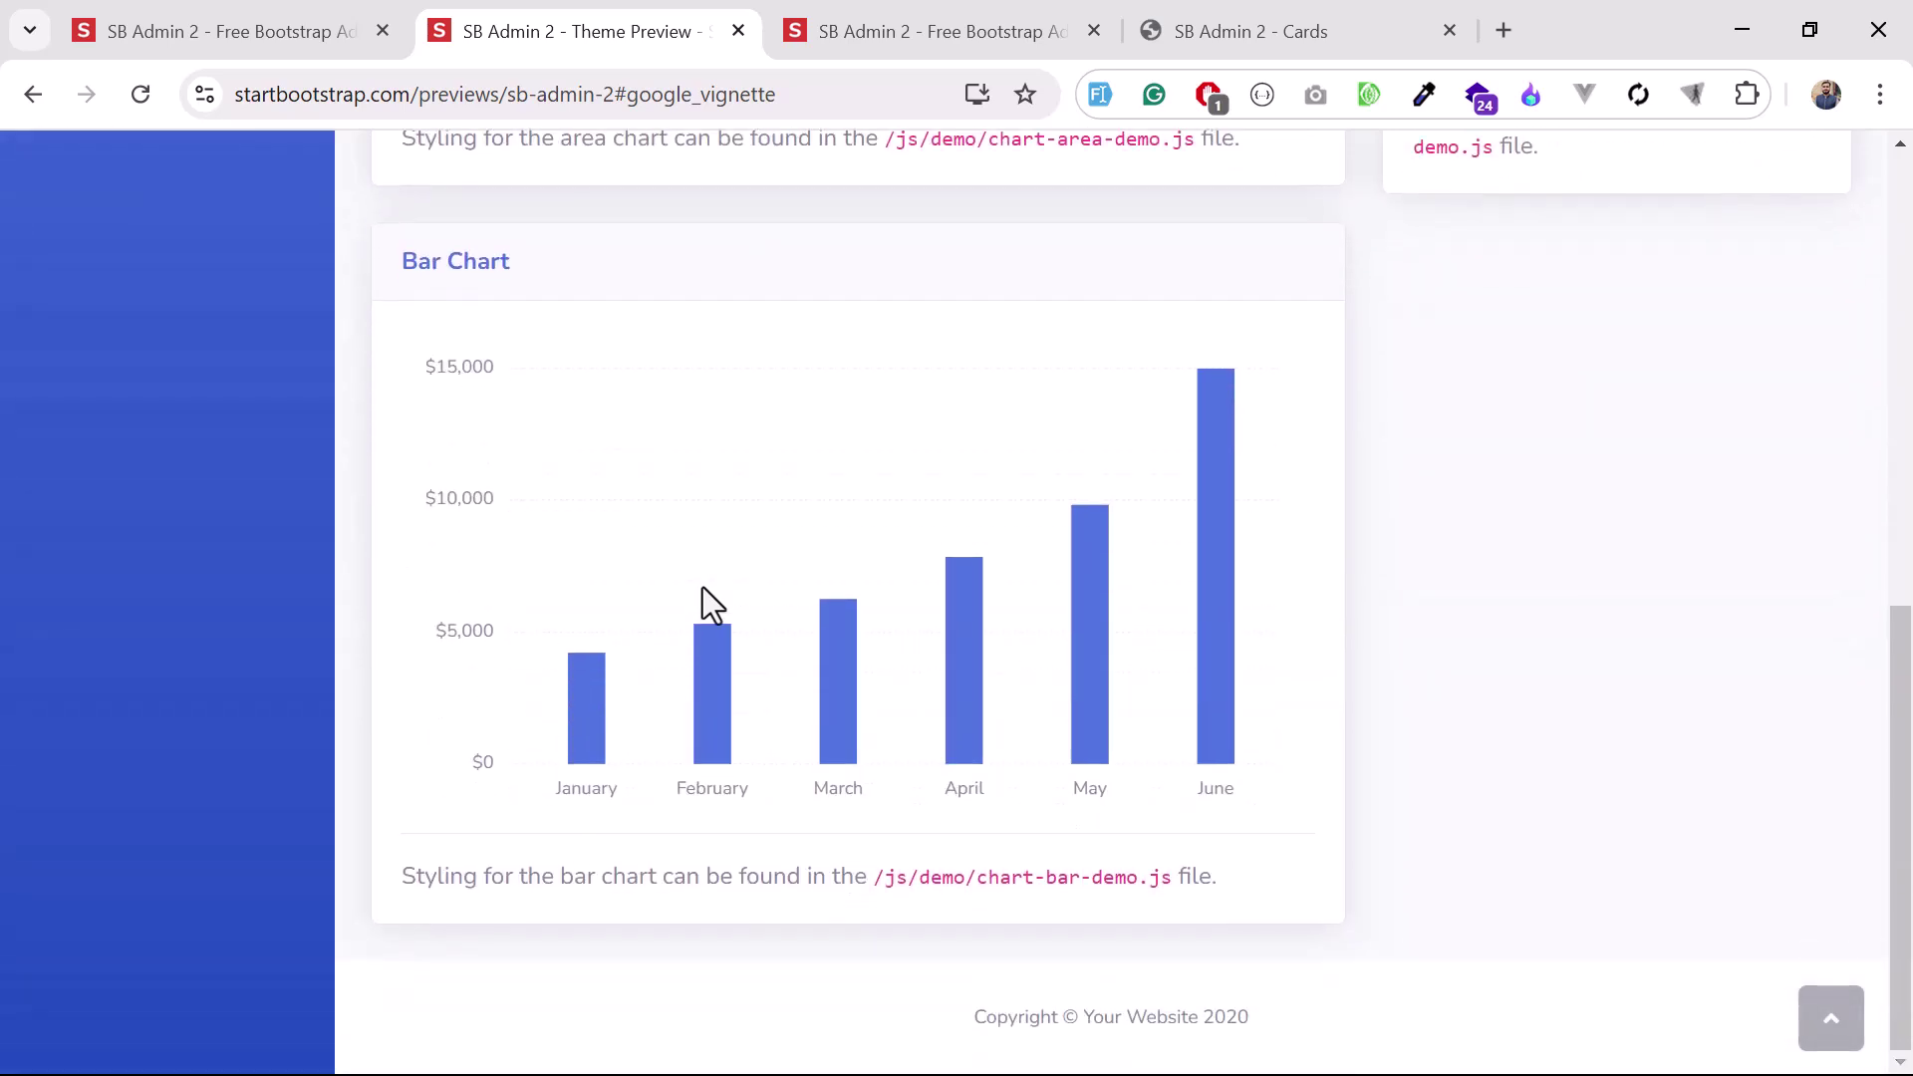
scroll(711, 602, up, 4)
scroll(1109, 446, up, 1)
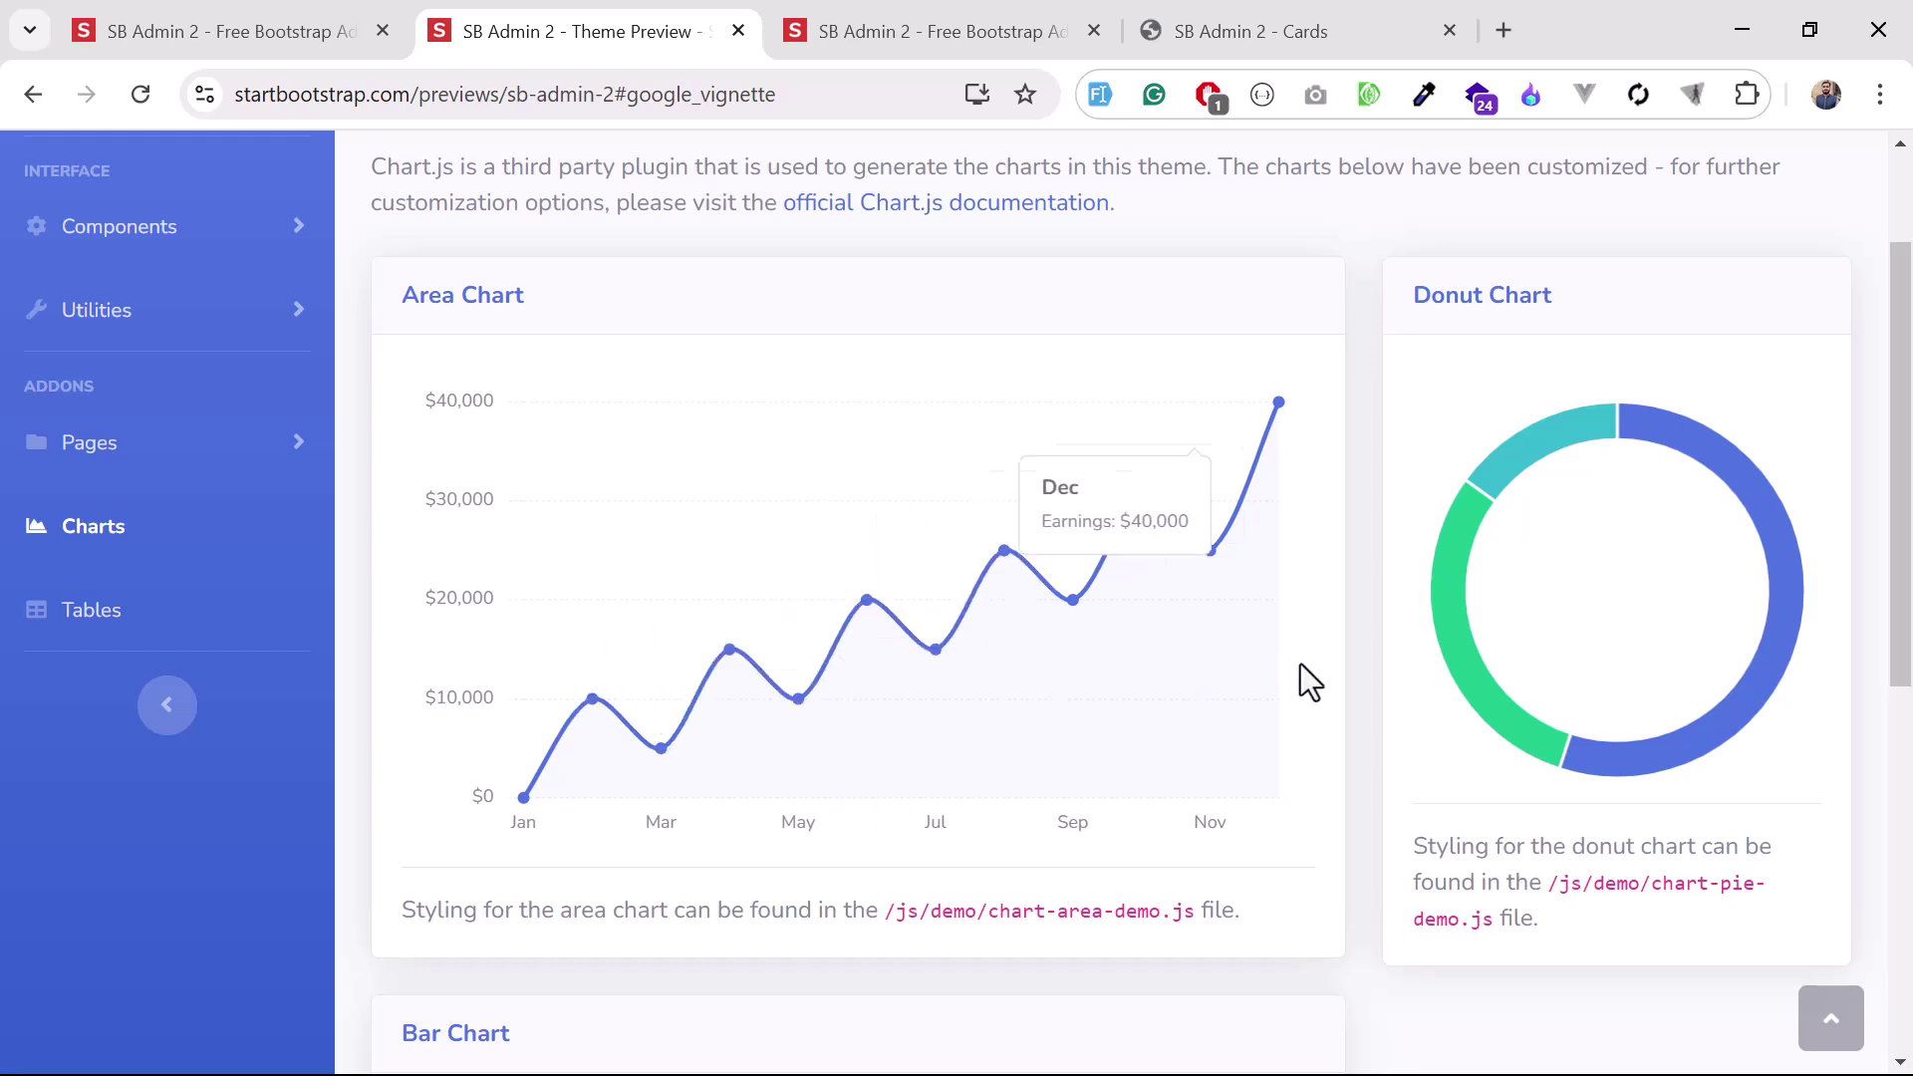
scroll(1392, 657, down, 1)
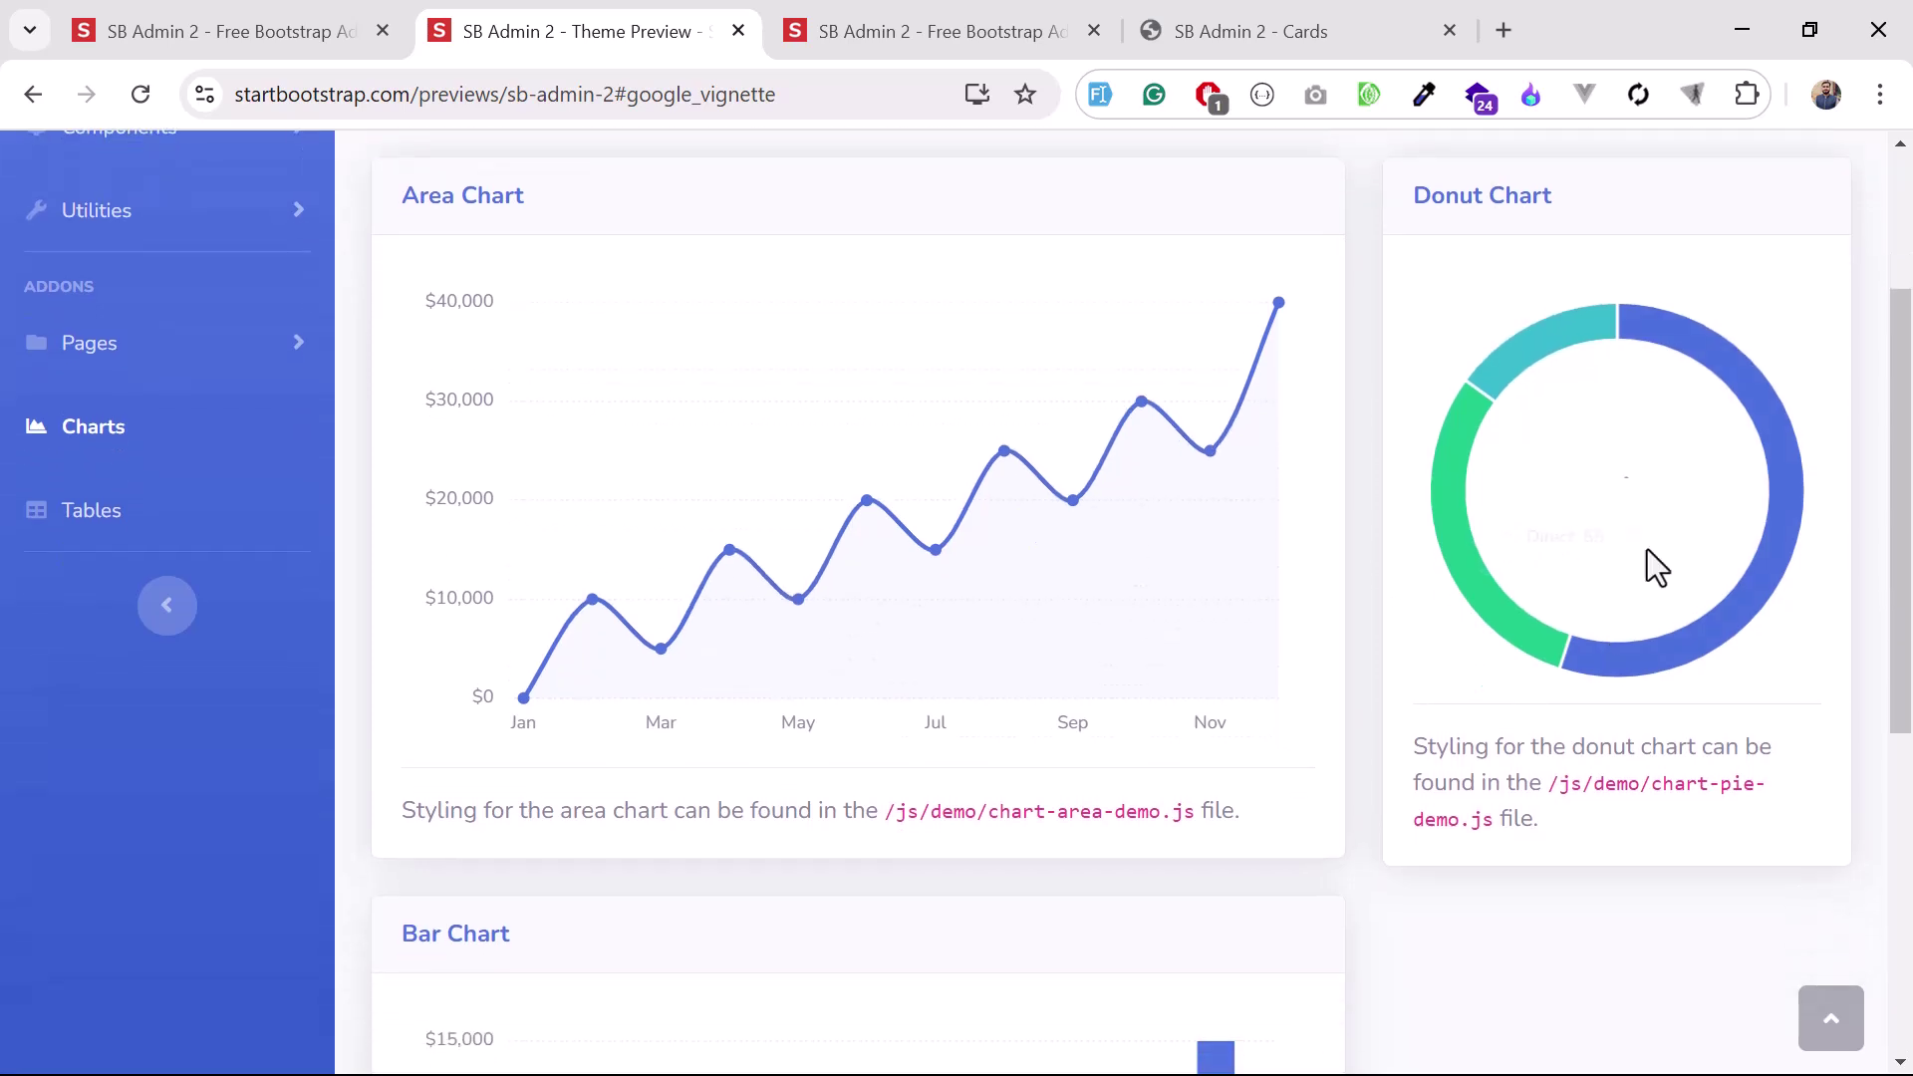
scroll(1513, 568, down, 1)
scroll(1523, 568, down, 2)
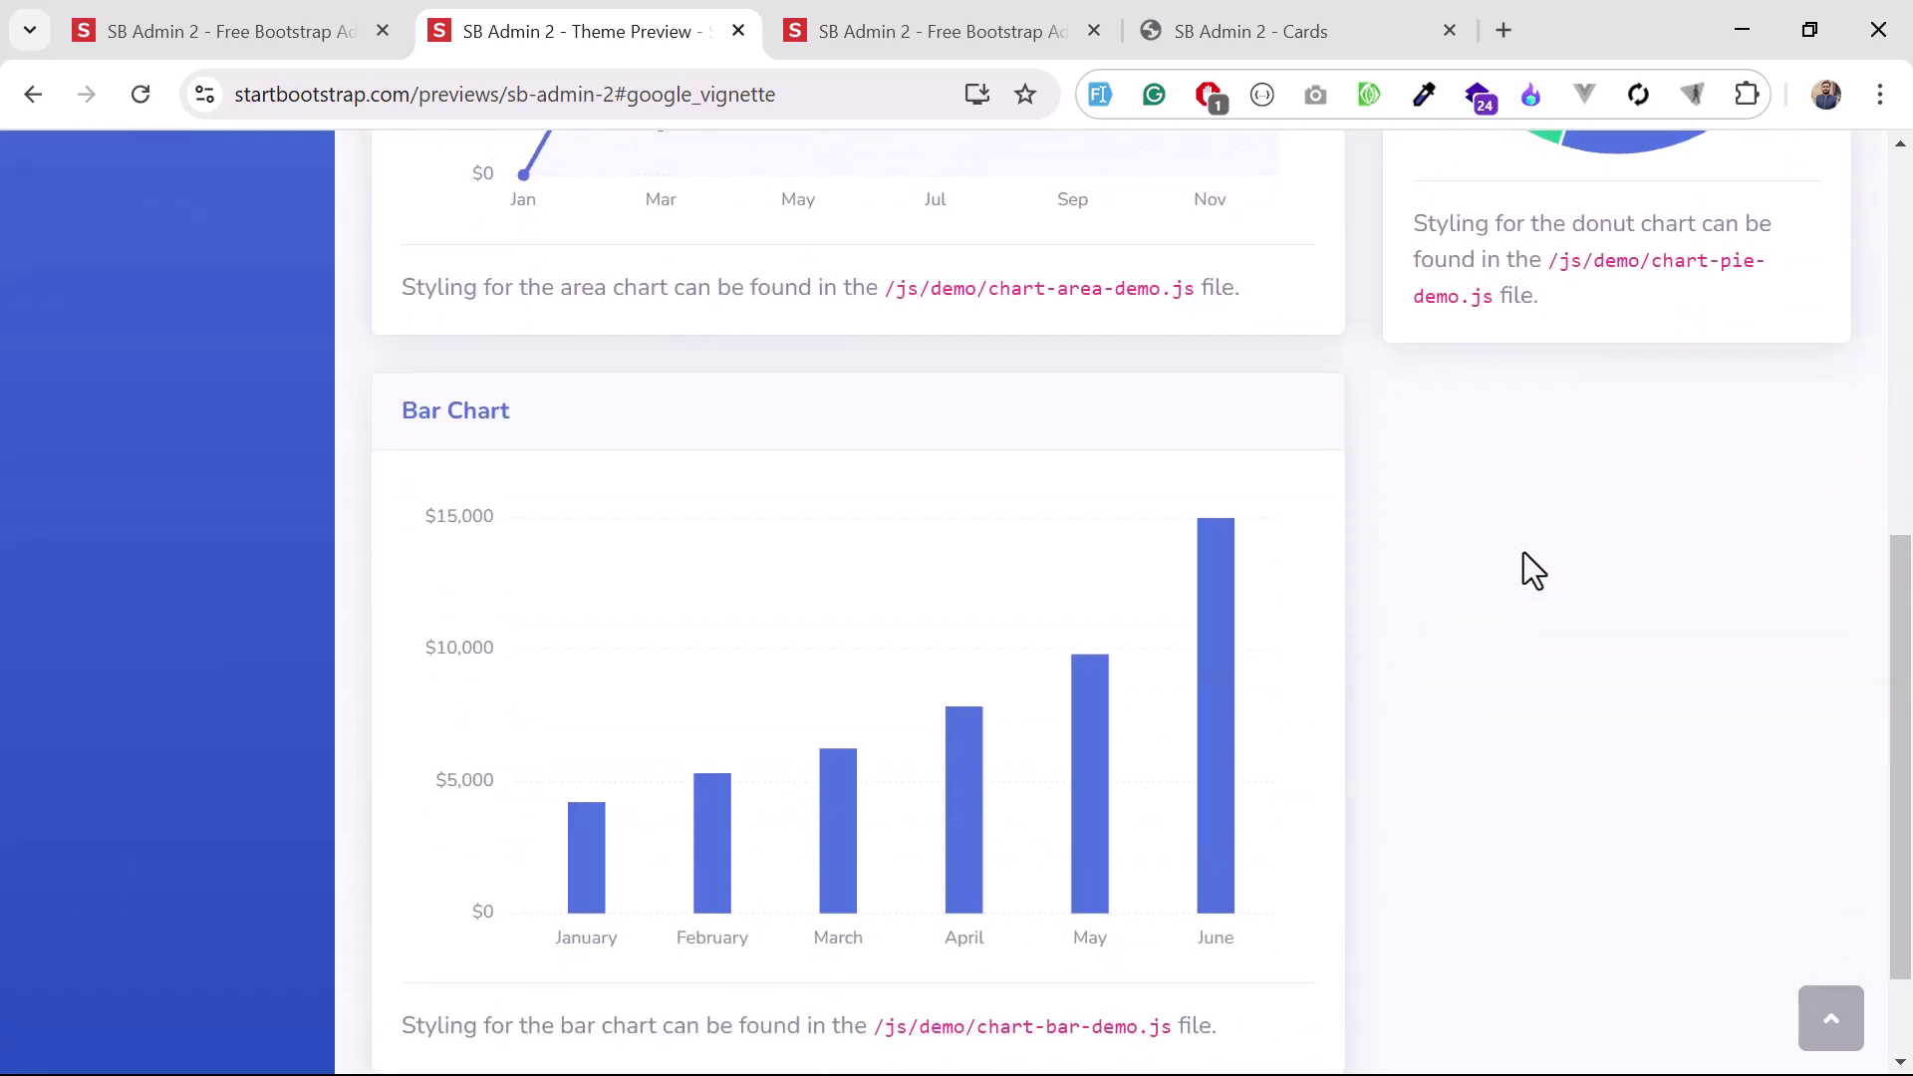
scroll(1042, 640, up, 5)
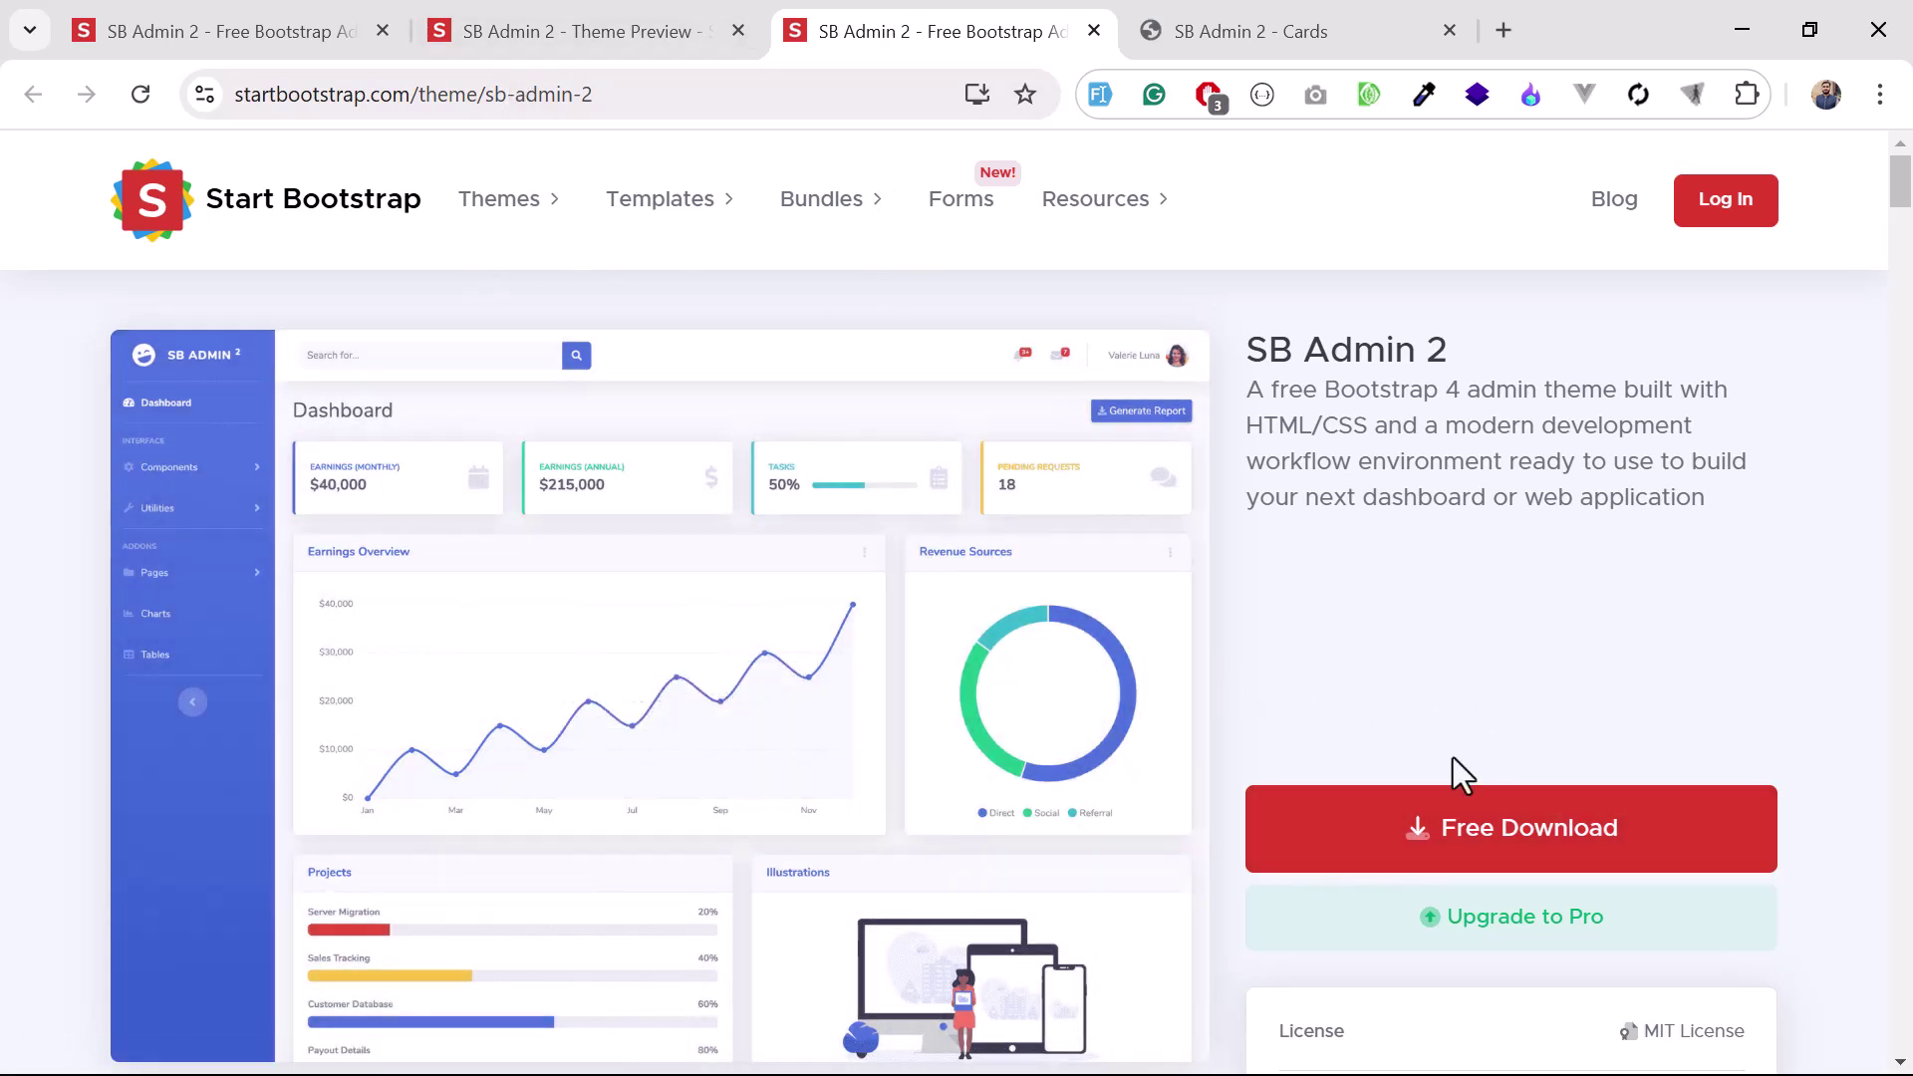
Start the free SB Admin 2 download from its theme page, then cancel the 6.32 MB zip prompt.
click(254, 28)
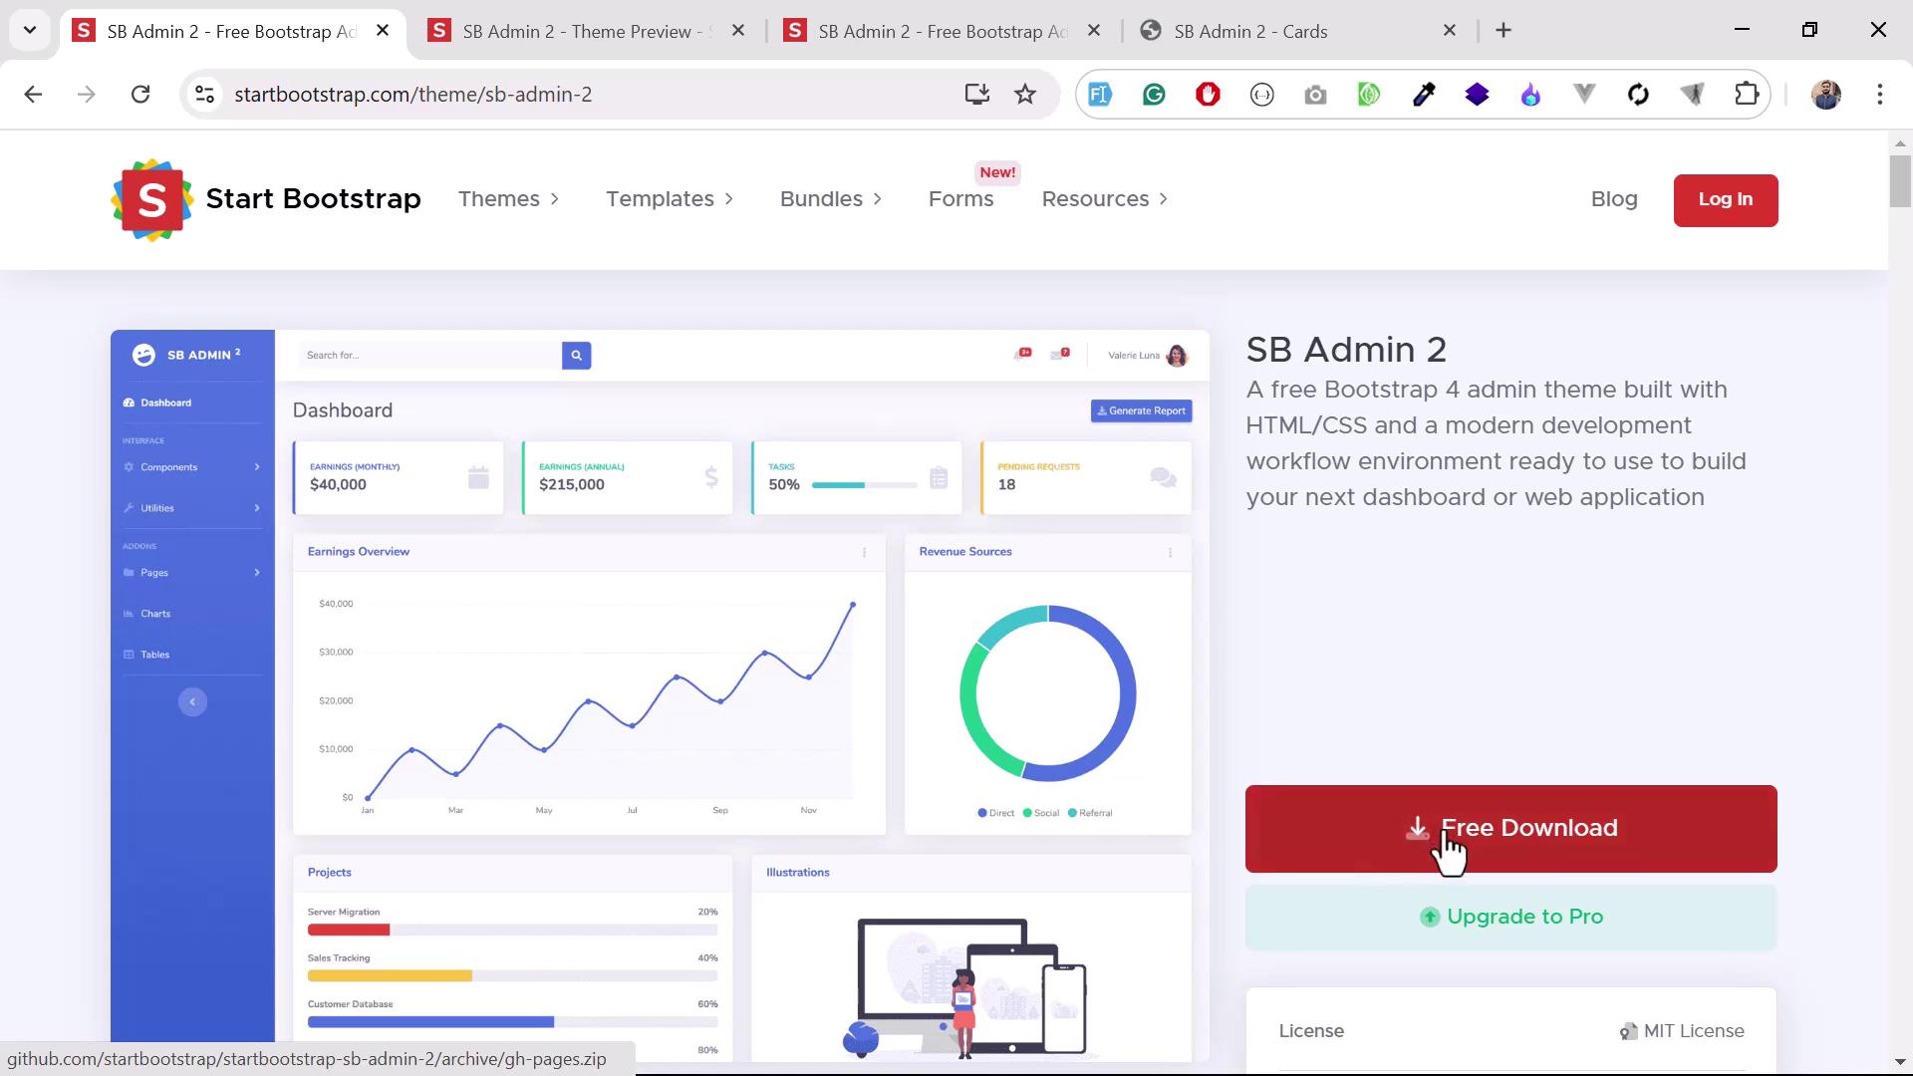
click(1431, 846)
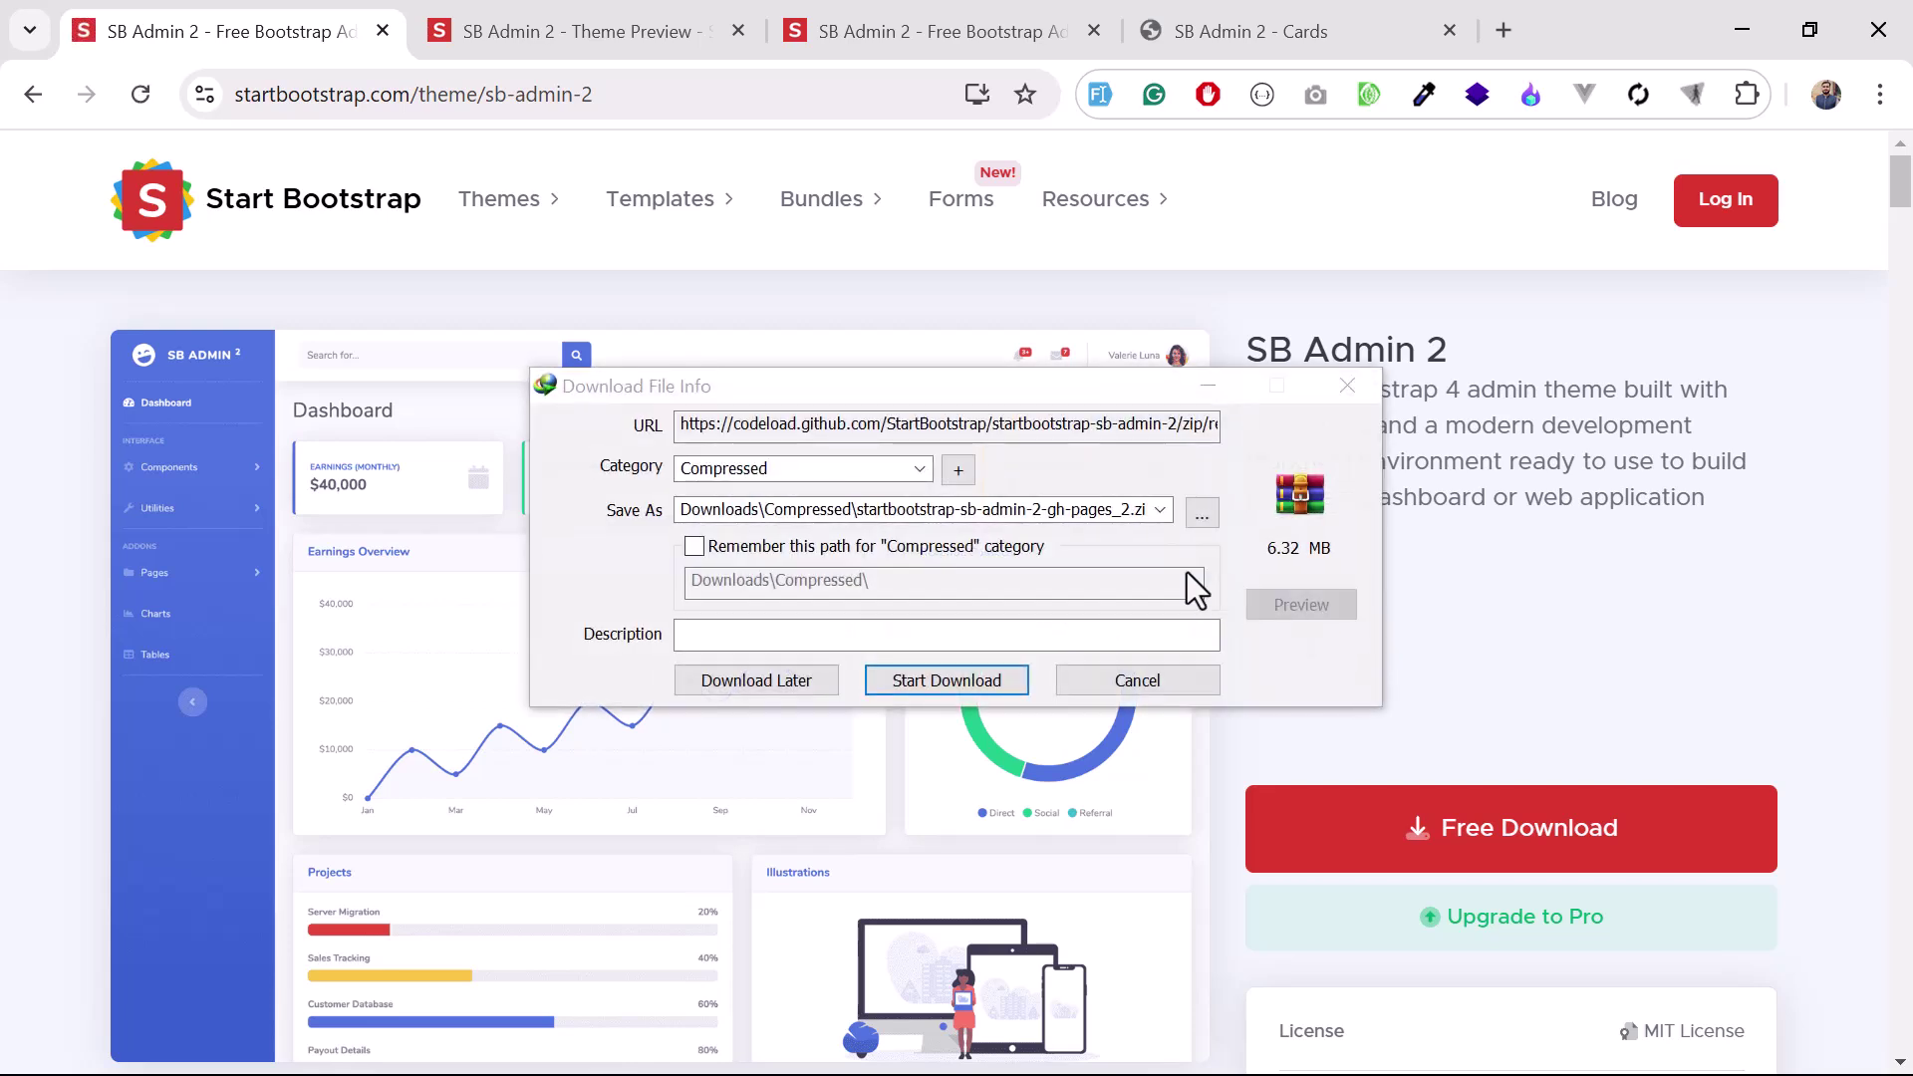
drag(1081, 375, 1128, 360)
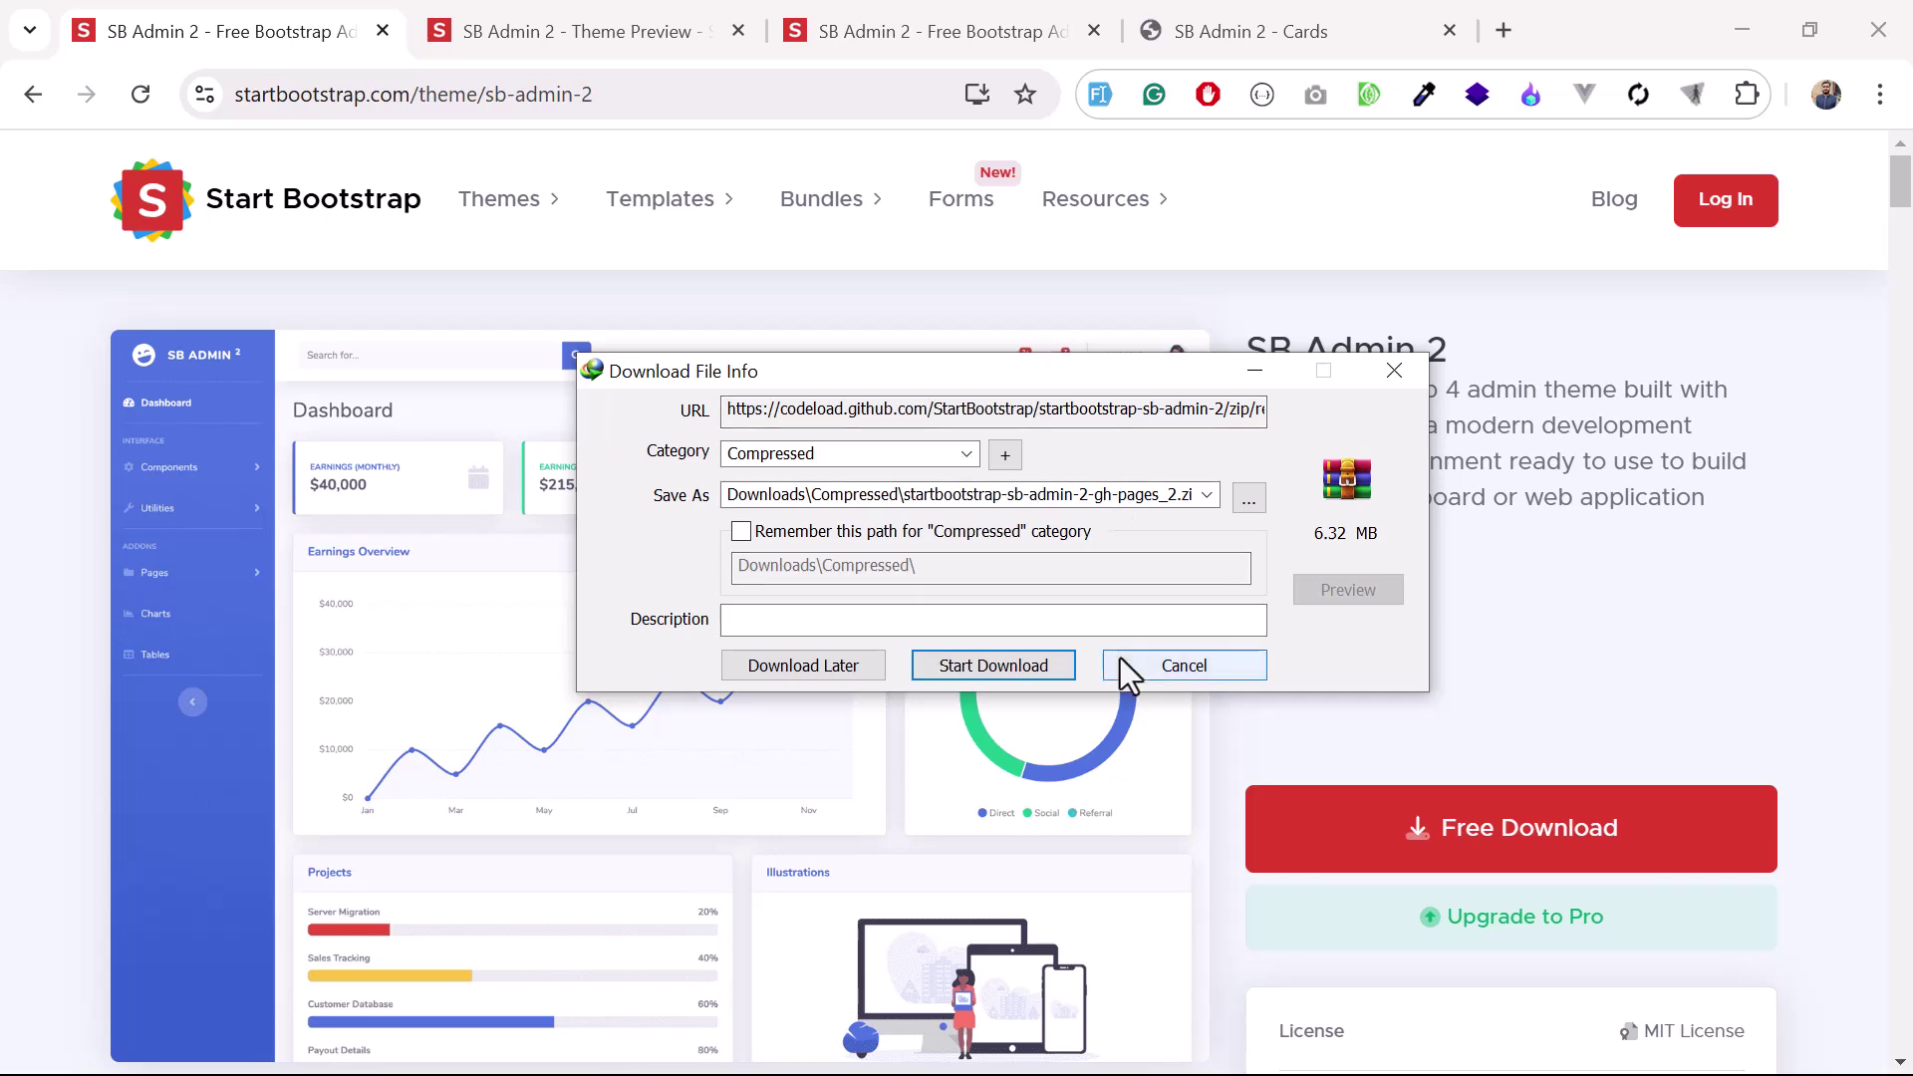
click(1123, 666)
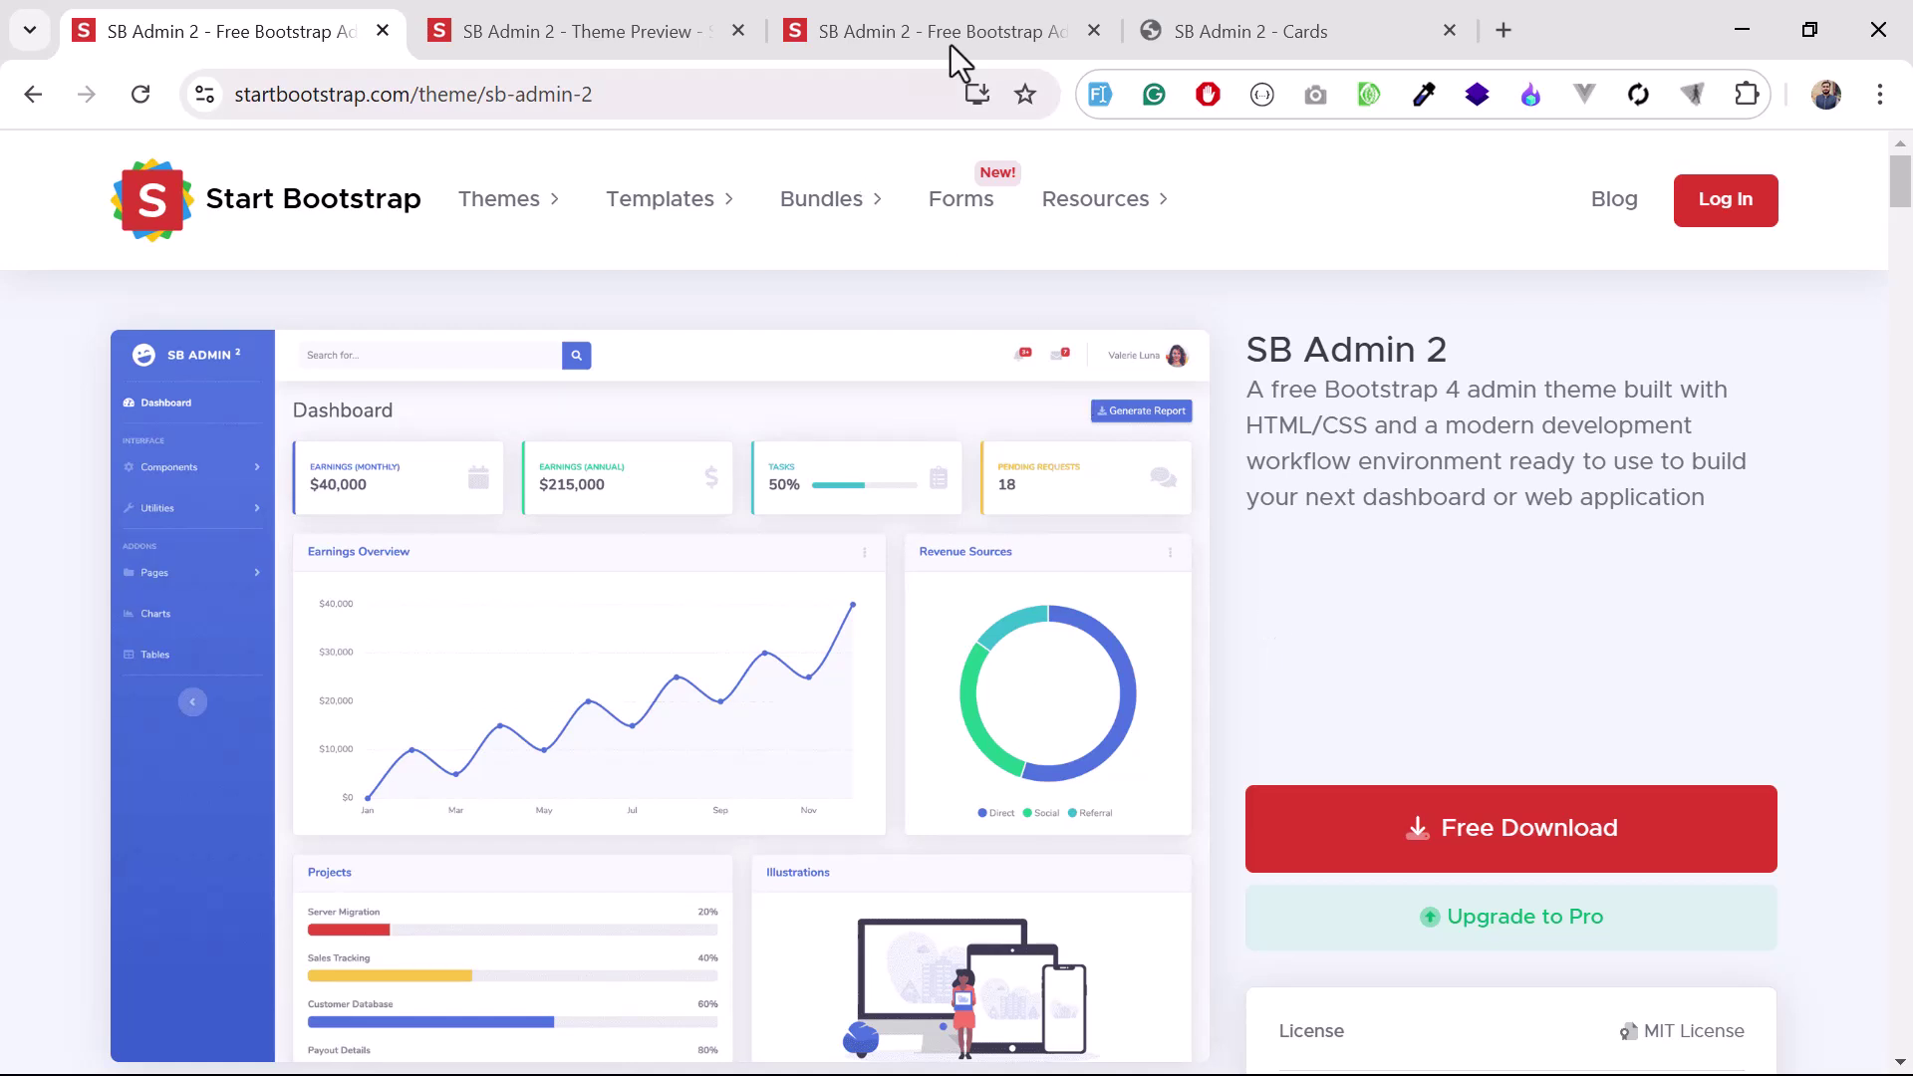
Switch to the local SB Admin 2 Cards page and inspect folder names in its file path.
click(1204, 5)
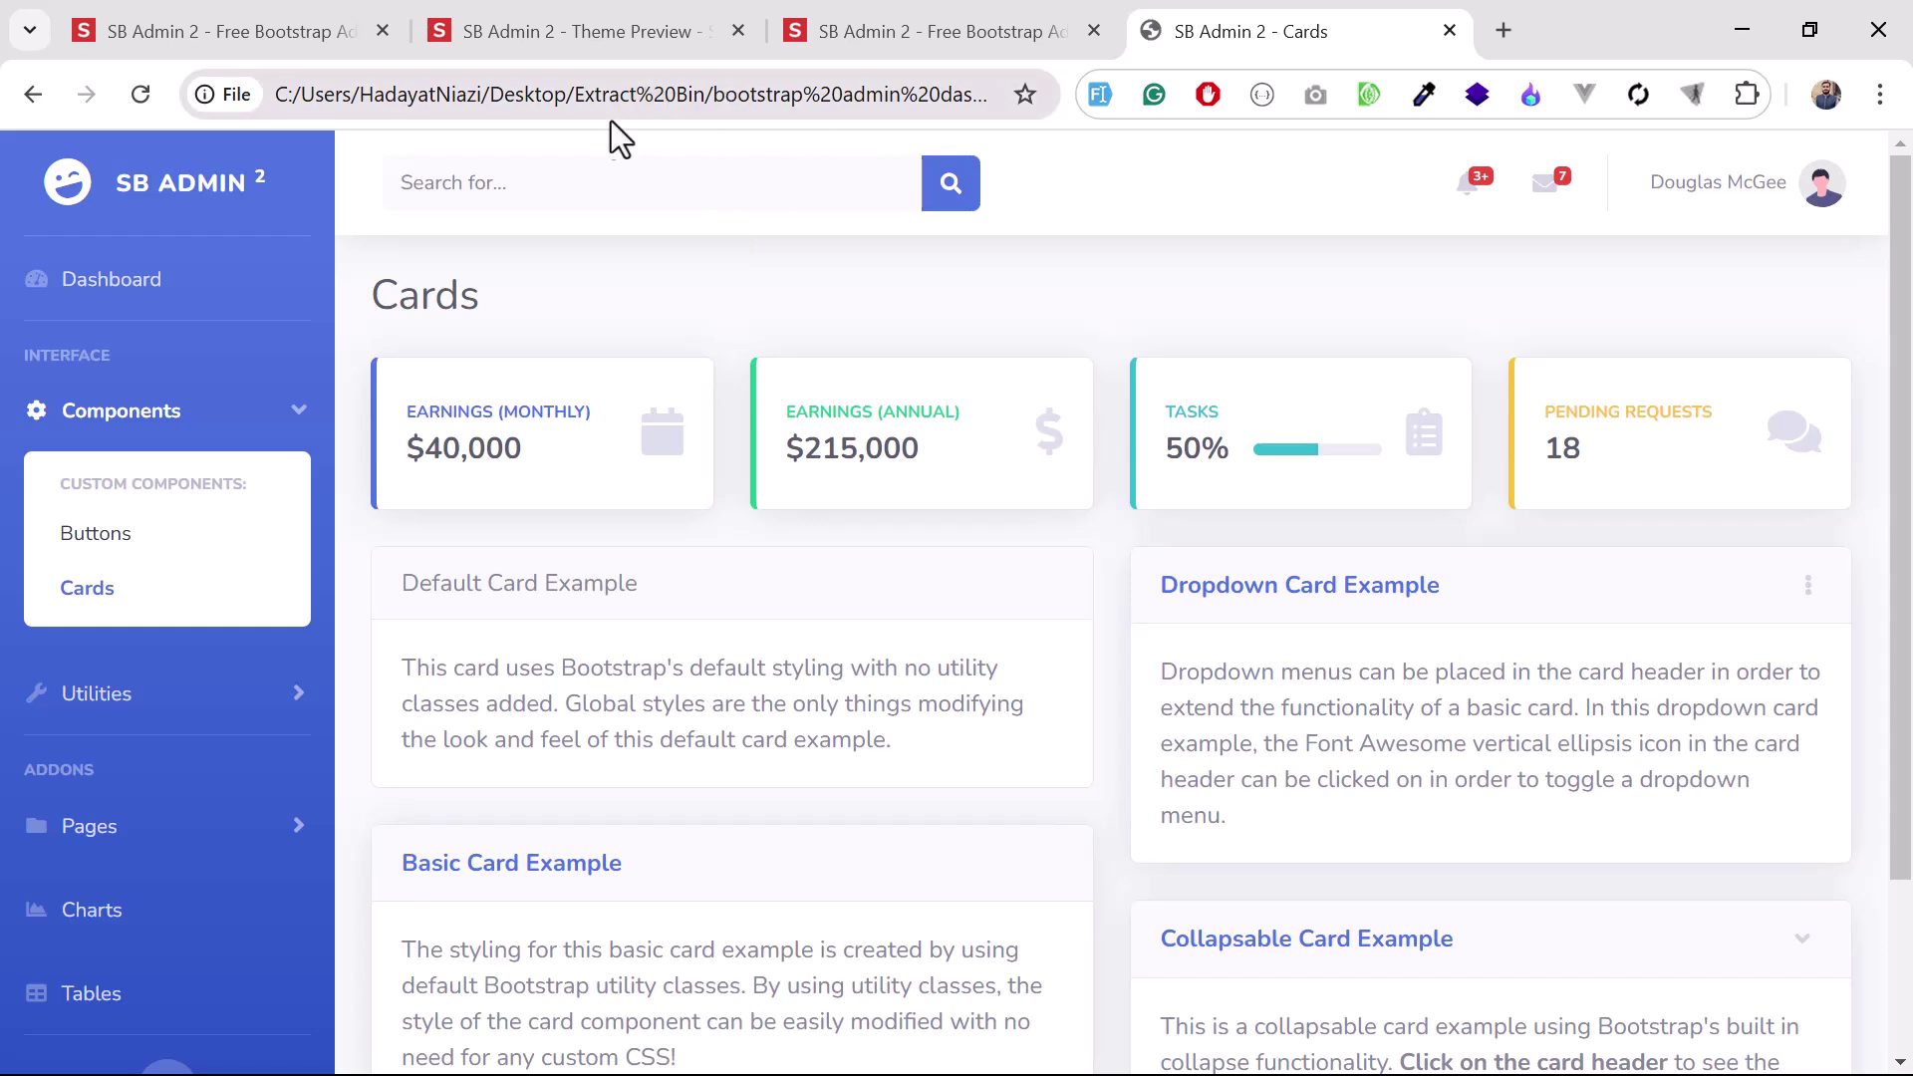
drag(598, 94, 498, 95)
double_click(497, 95)
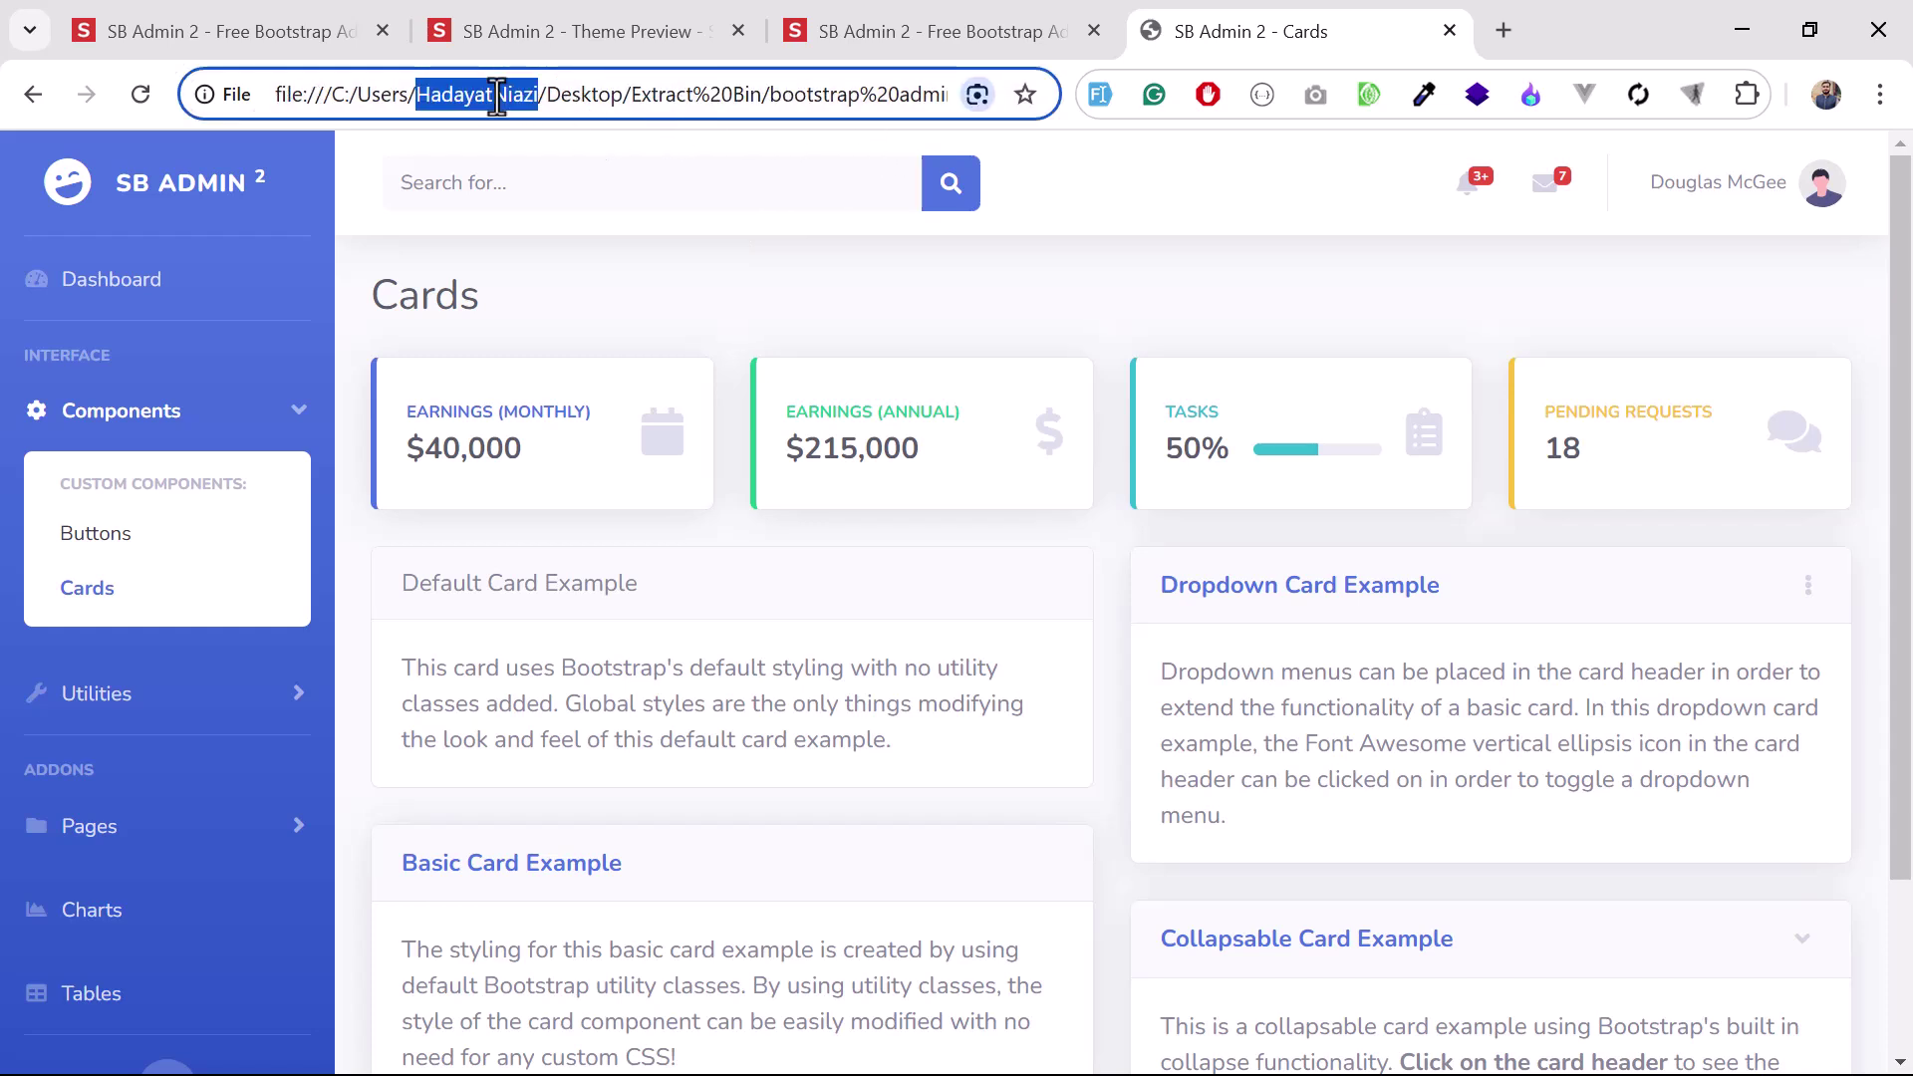
click(465, 247)
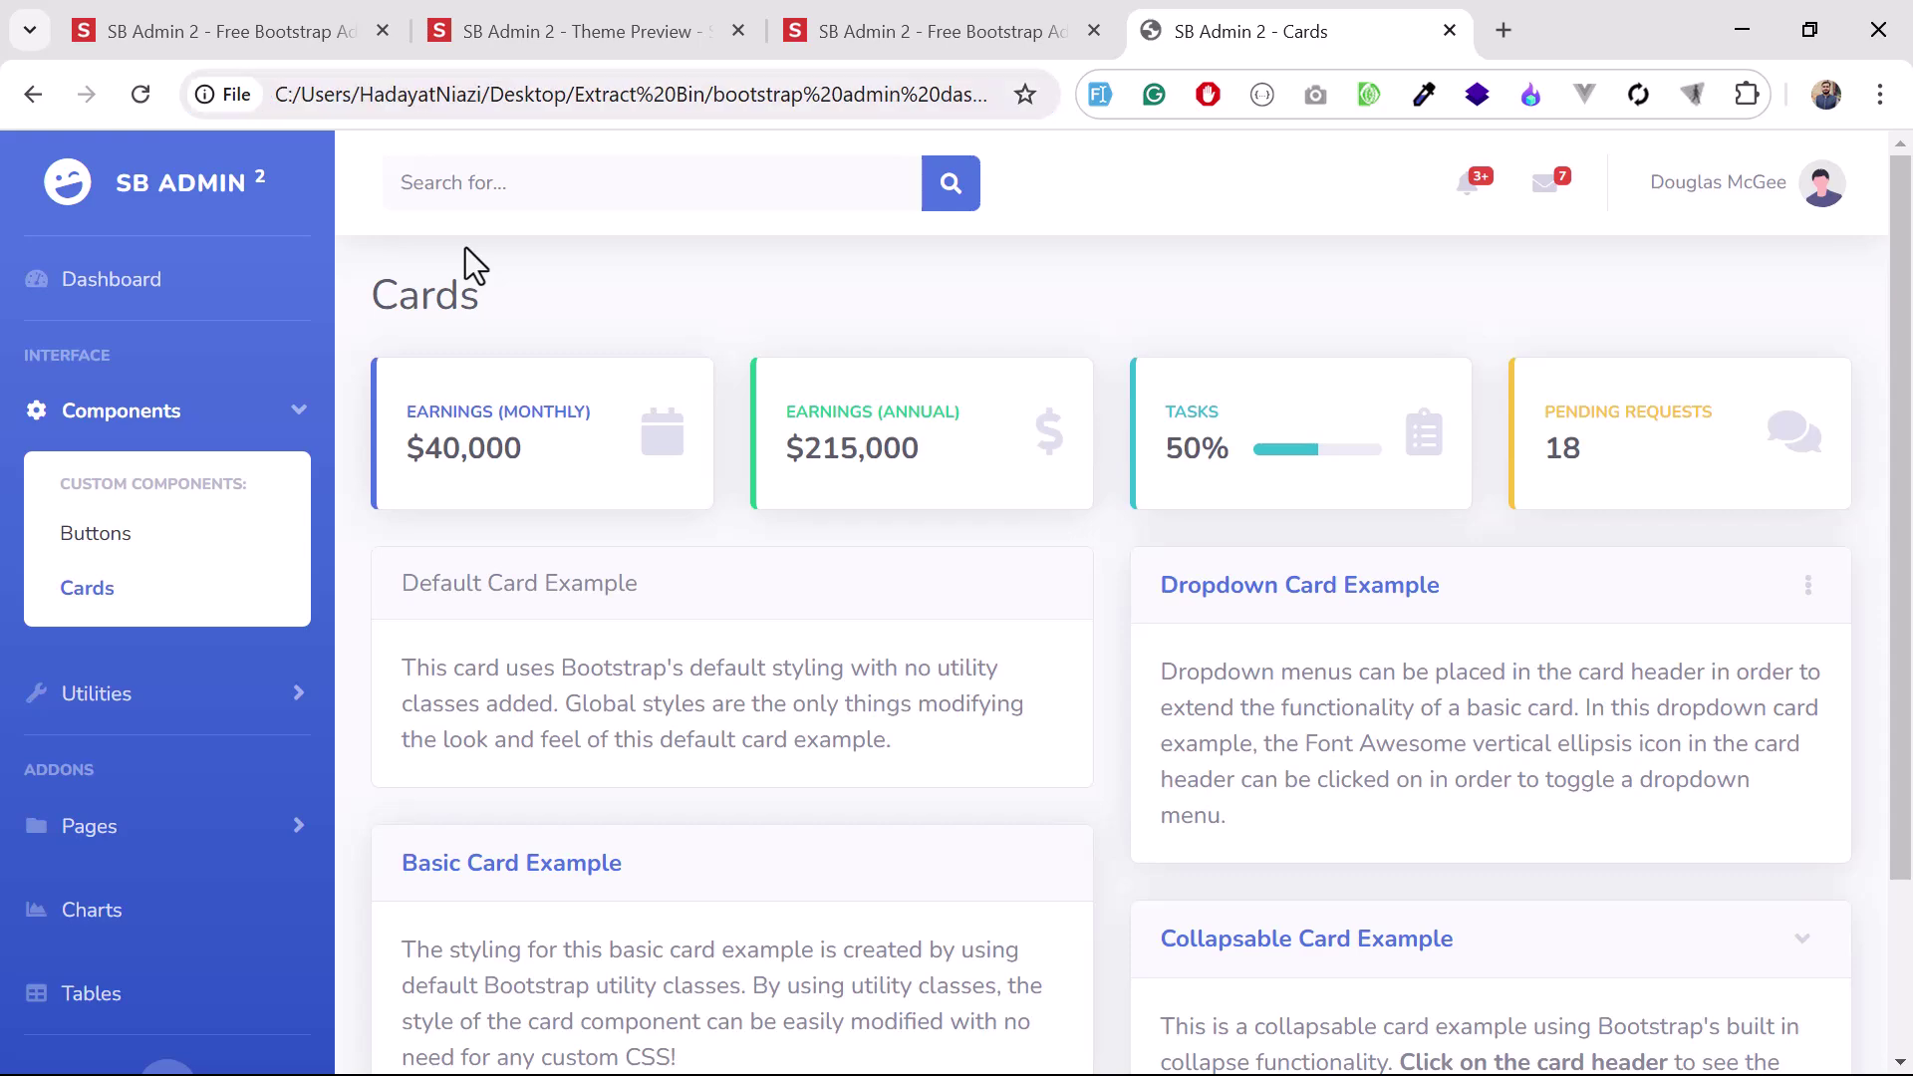
Open the local theme's Dashboard, then cycle through the open windows with Alt+Tab.
click(235, 284)
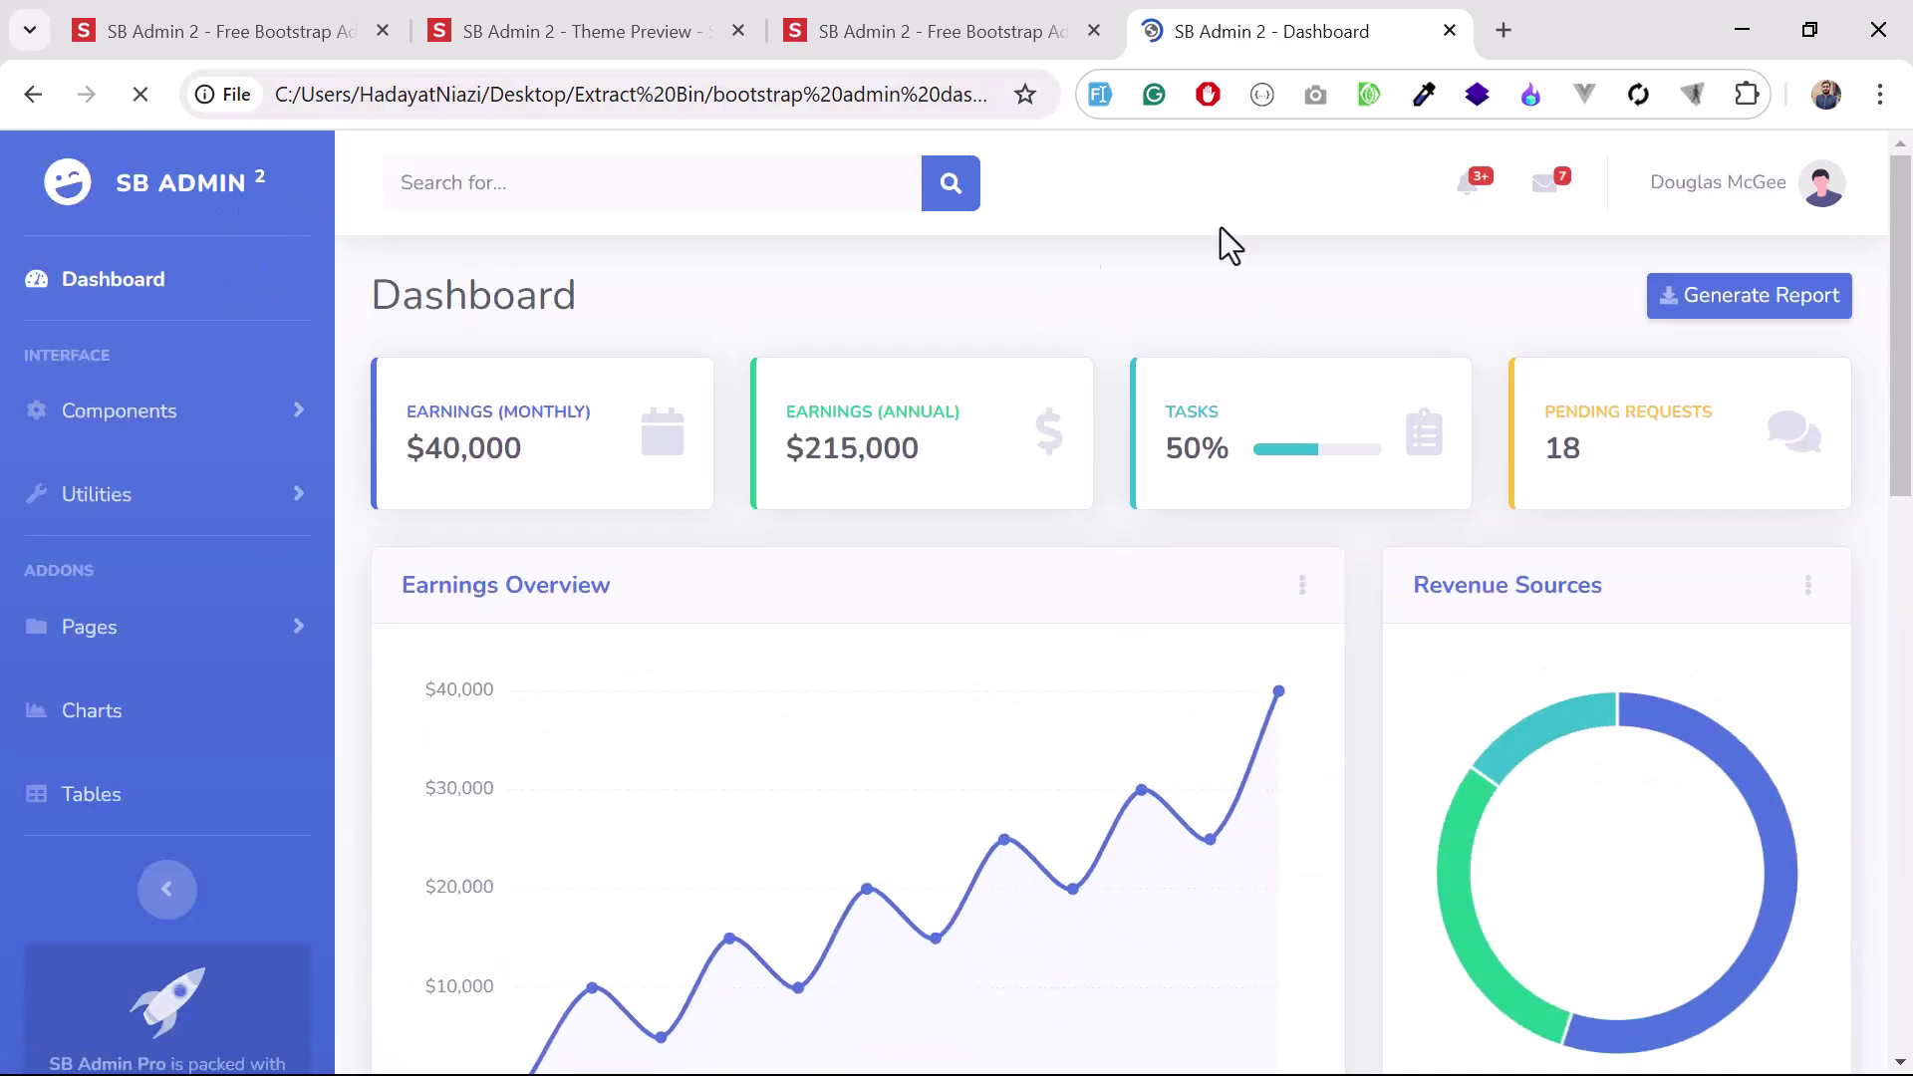
scroll(1124, 384, down, 5)
scroll(1124, 386, up, 5)
key(alt+Tab)
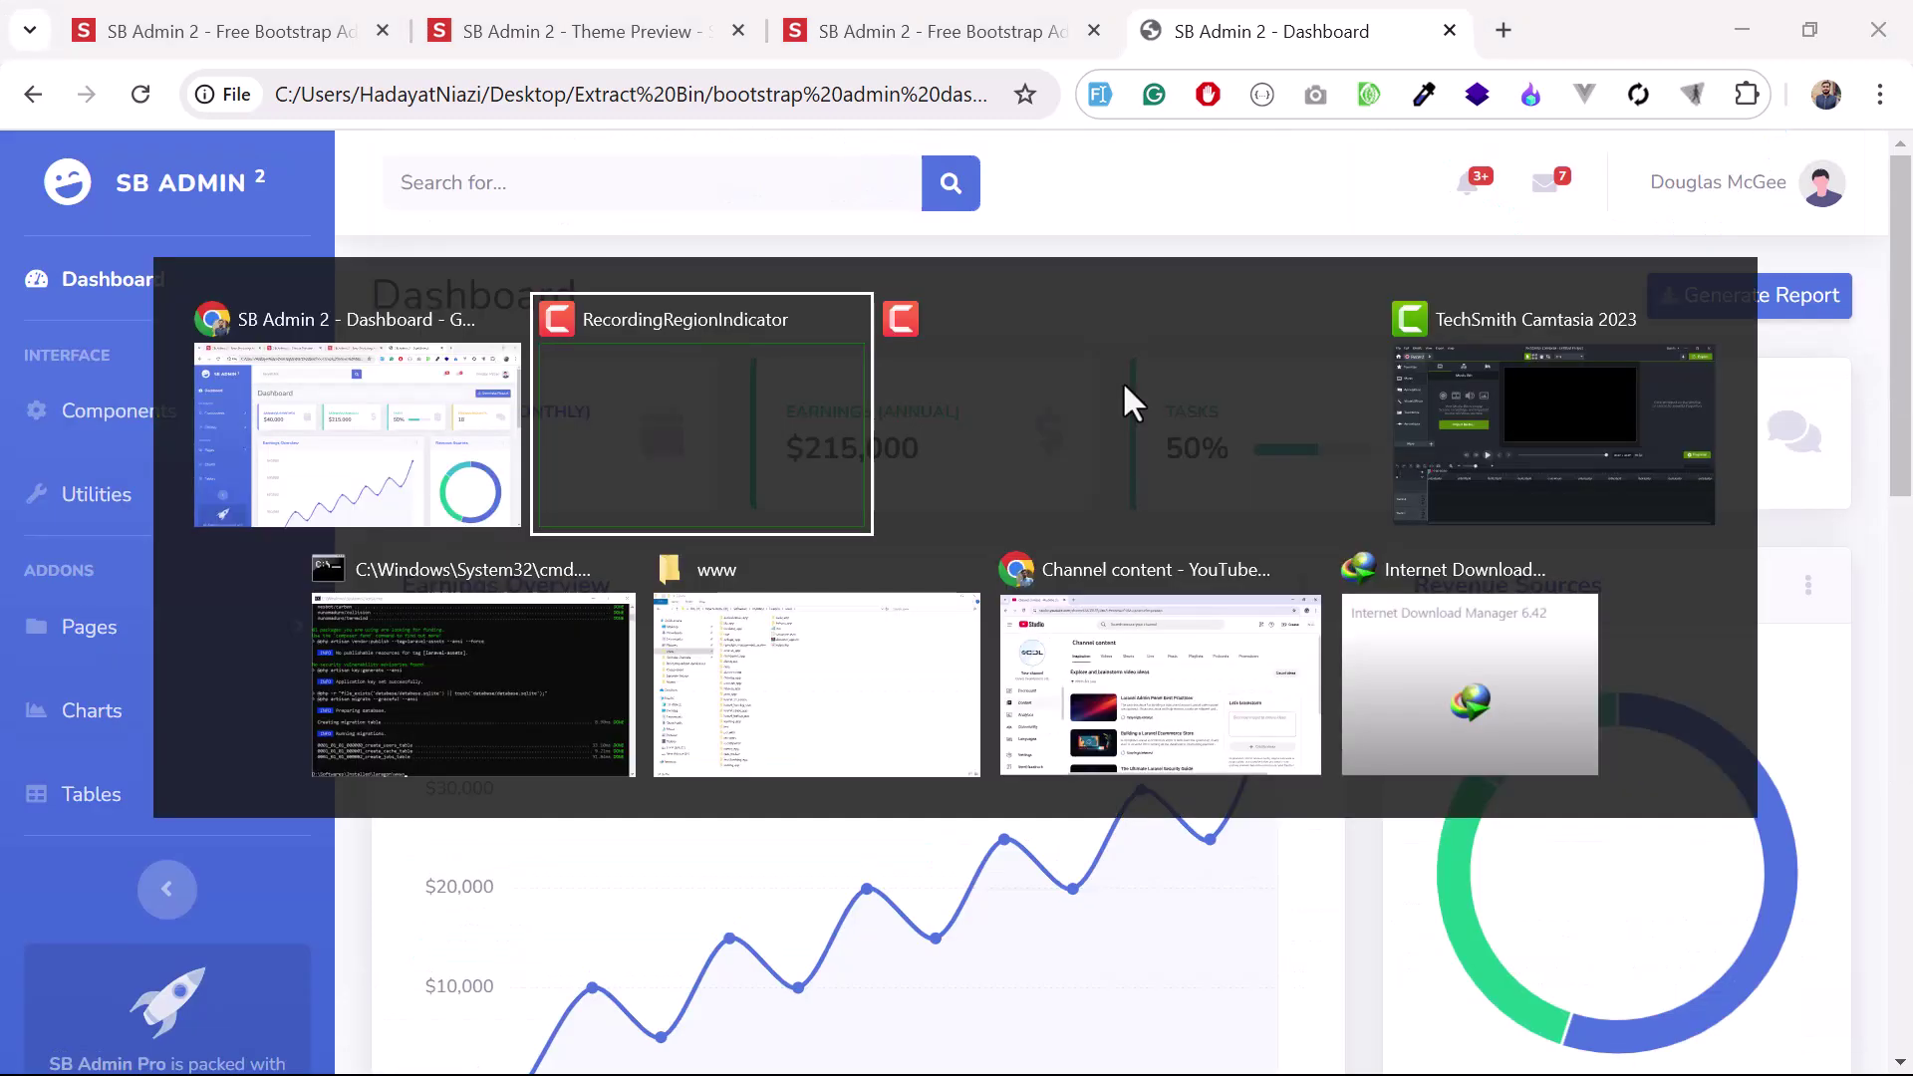
key(alt+Tab)
key(alt+Tab)
key(alt+Tab)
key(alt+Tab)
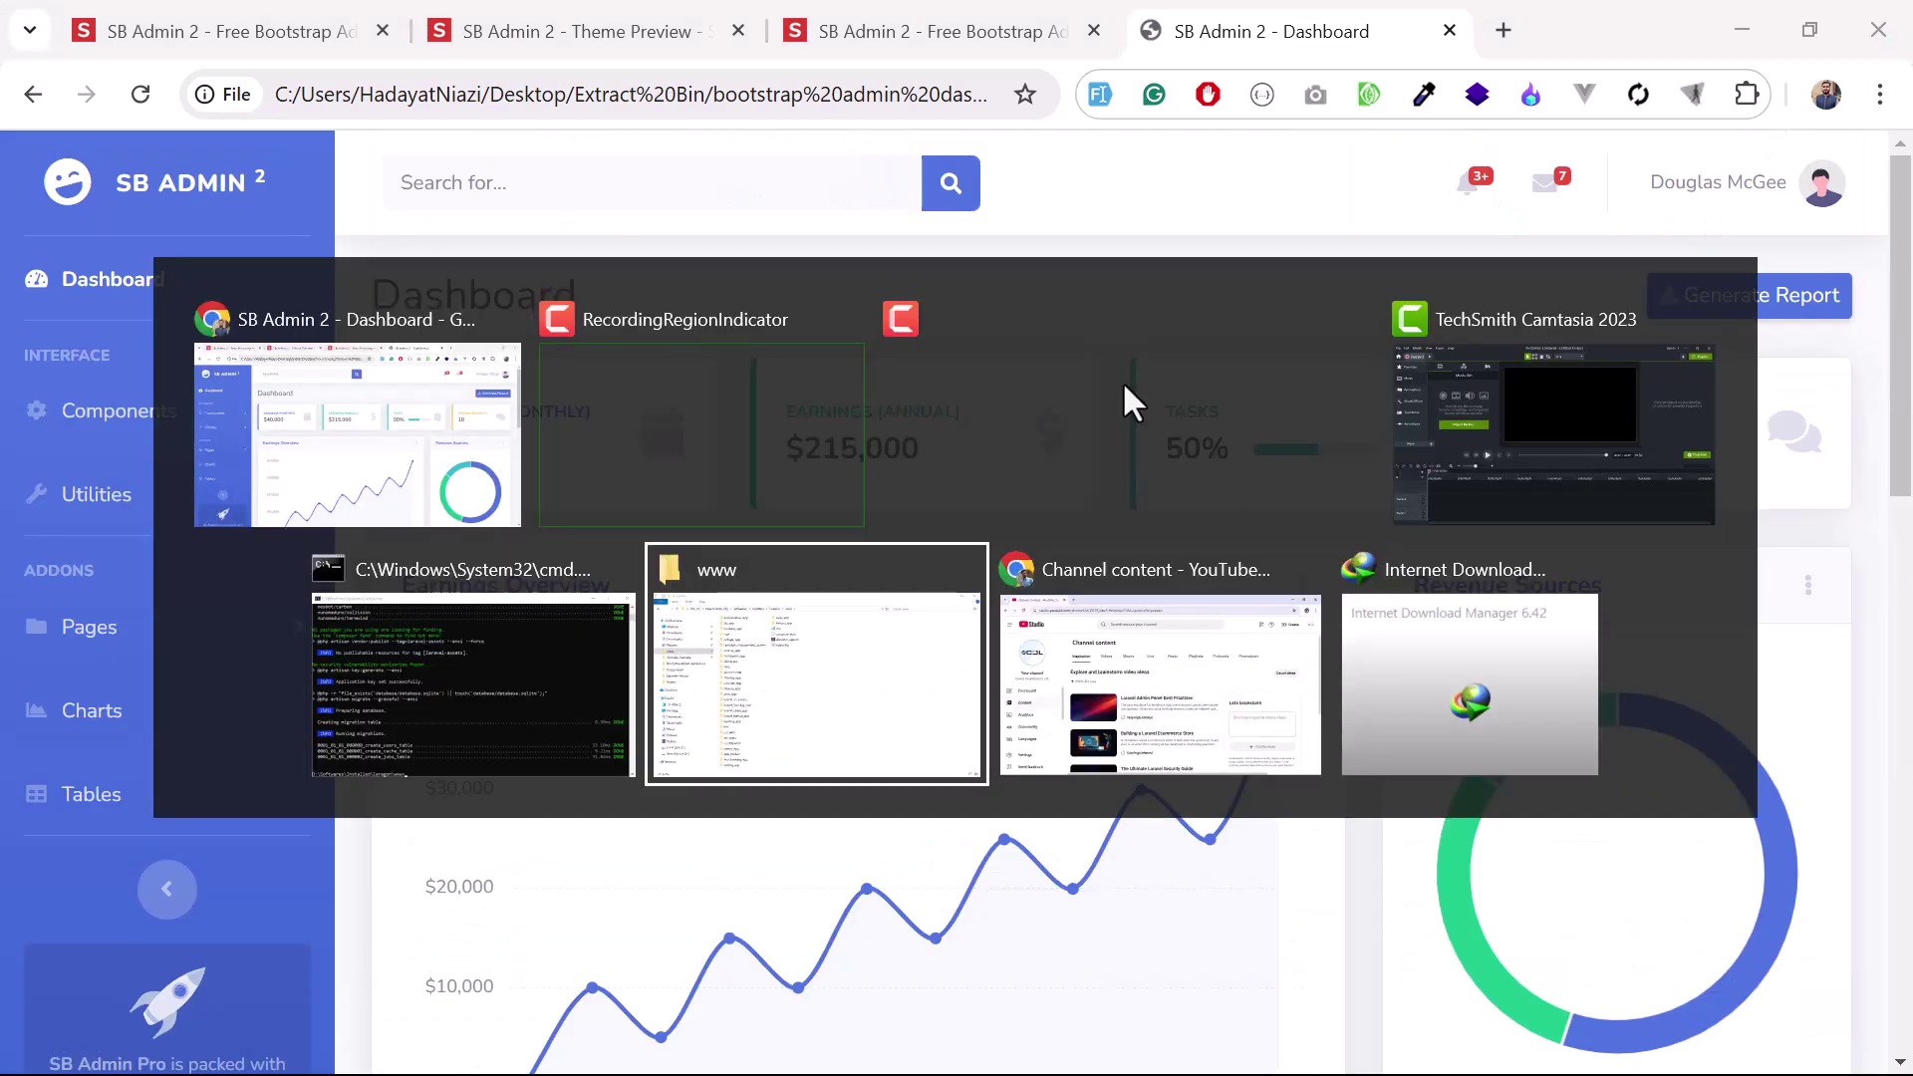
key(alt+Tab)
key(alt+Tab)
key(alt+Tab)
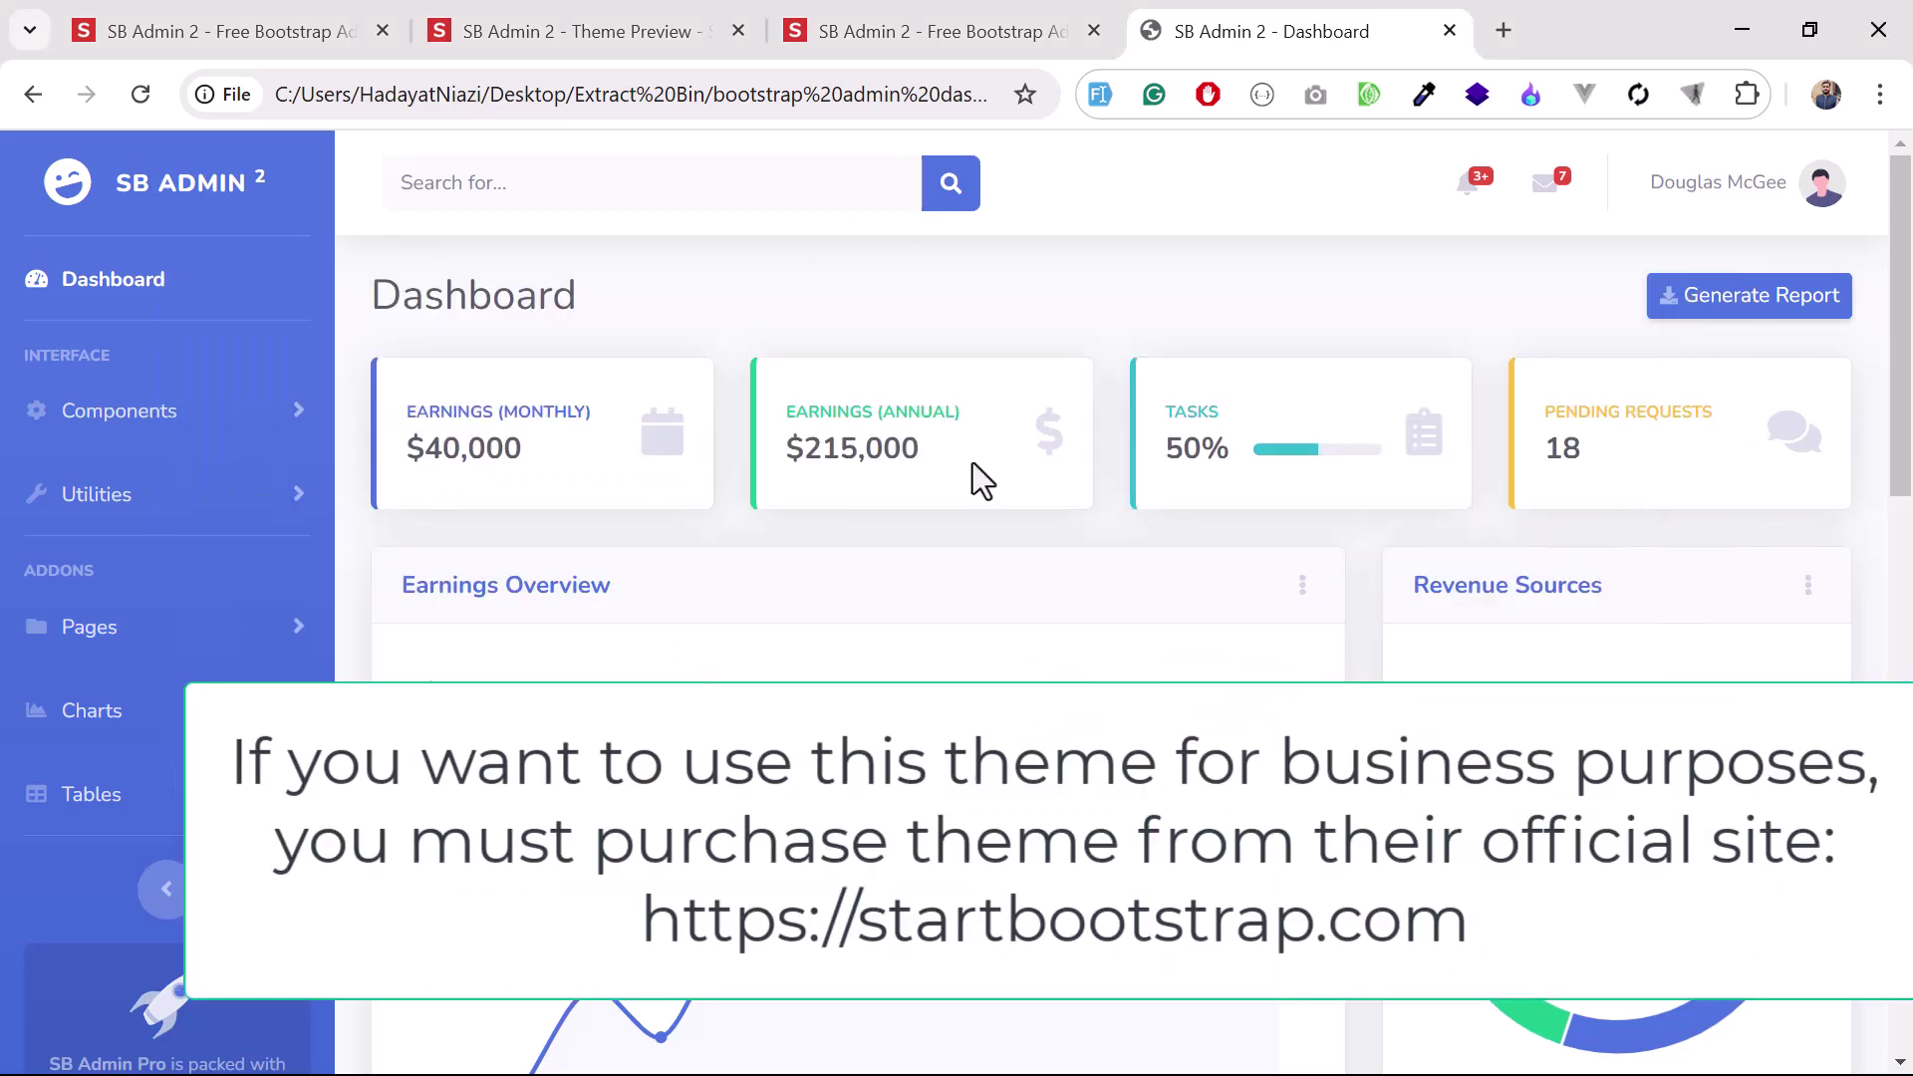